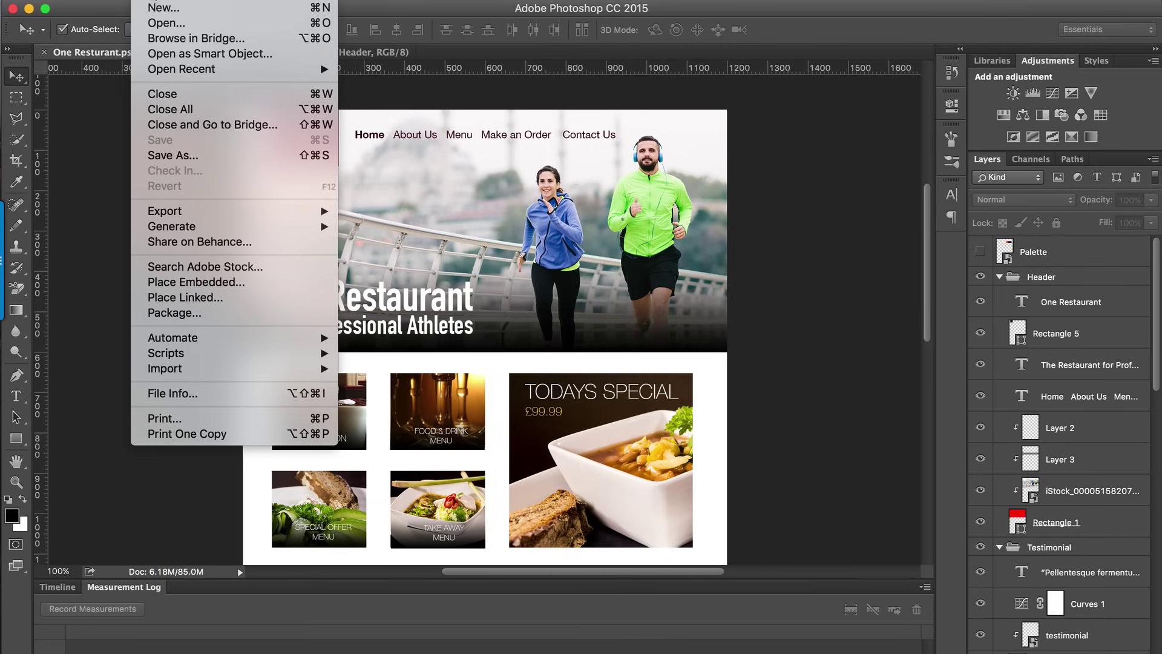
# Step: Create a new 1200 by 1800 pixel document at 72 pixels/inch in RGB Color with a transparent background, and fill its layer with white
pyautogui.click(170, 10)
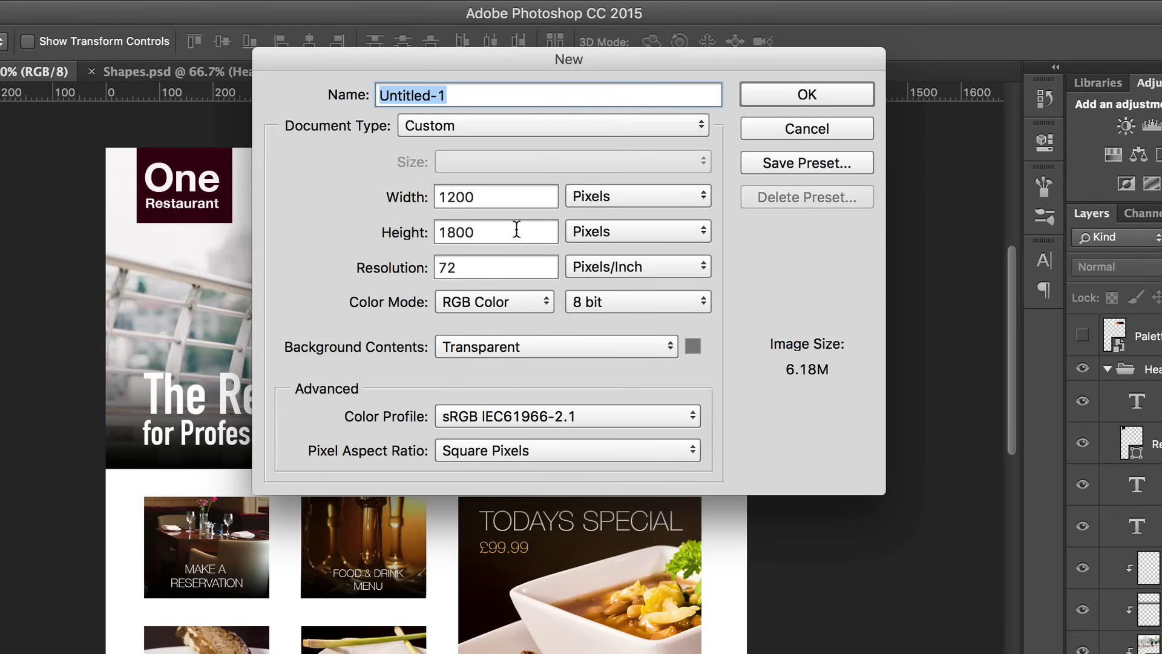
pyautogui.click(847, 97)
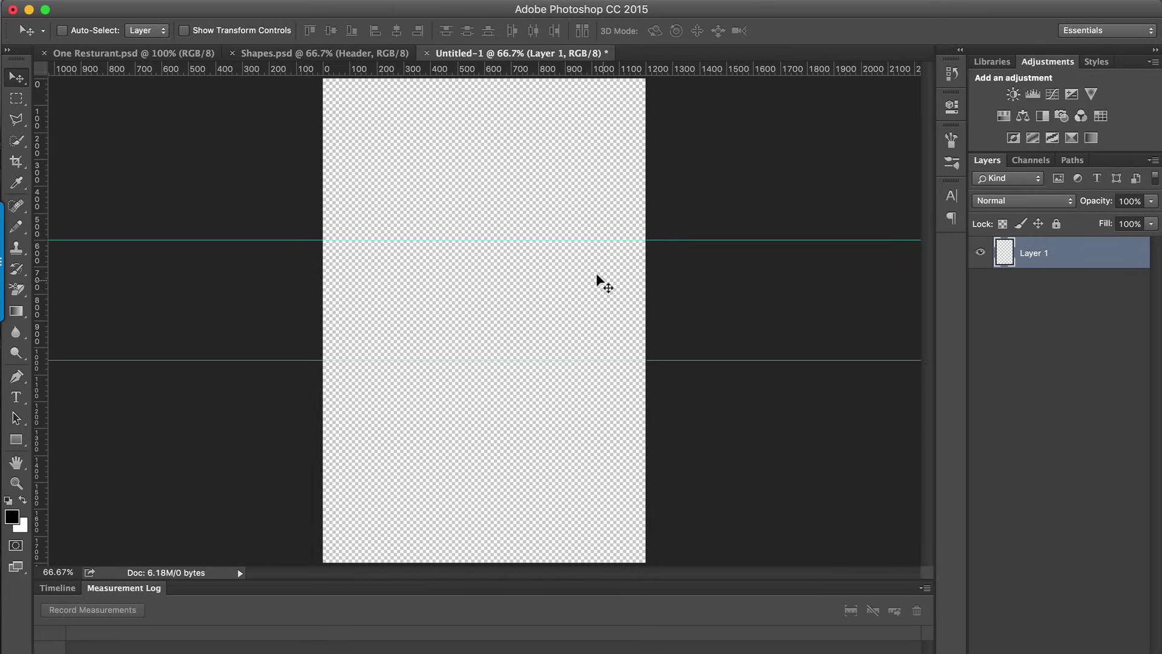
pyautogui.press('super+BackSpace')
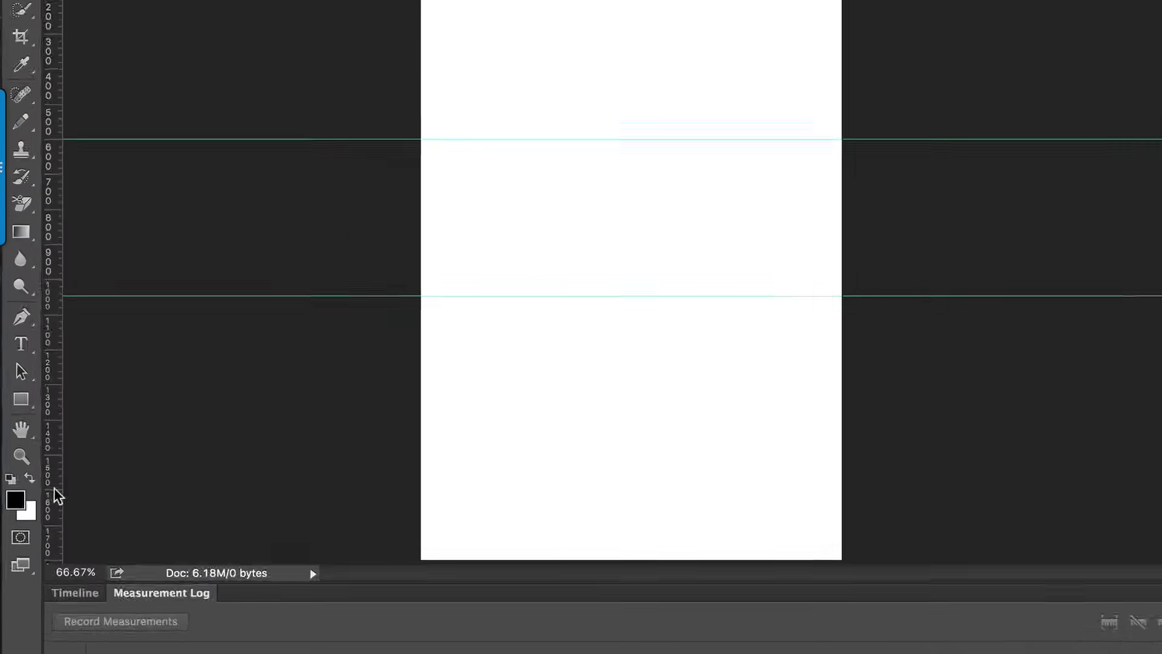
# Step: Draw a black header rectangle about 1225 px wide across the page, from its upper edge down to the first guide, and deselect it
pyautogui.click(26, 374)
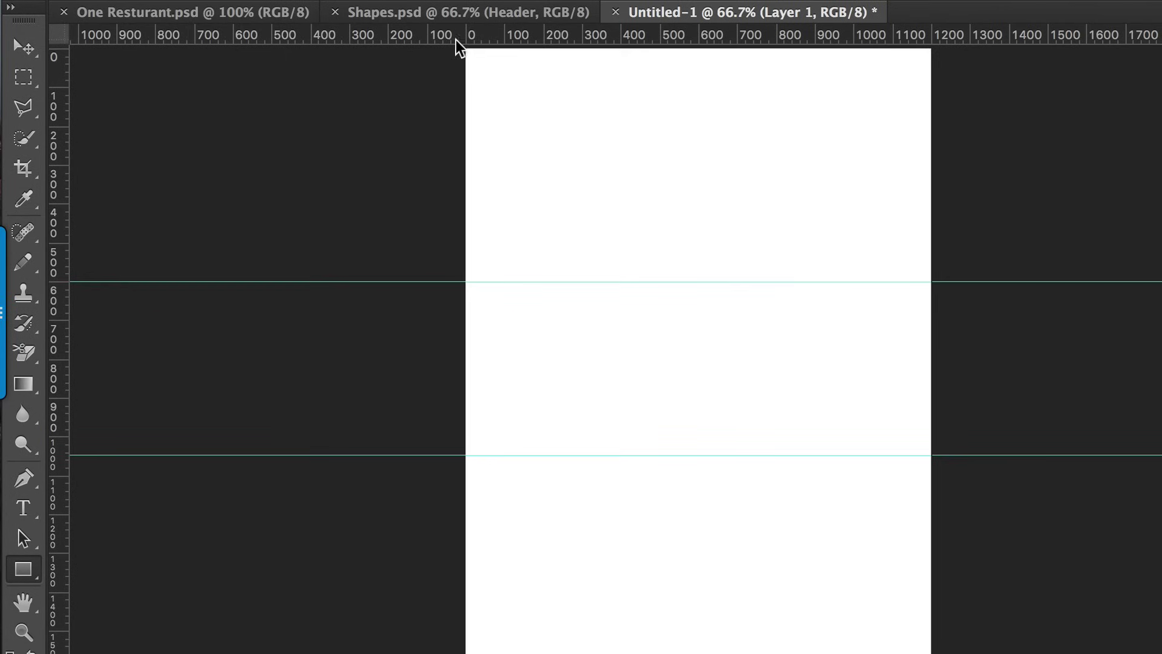
pyautogui.moveTo(462, 46); pyautogui.dragTo(936, 283)
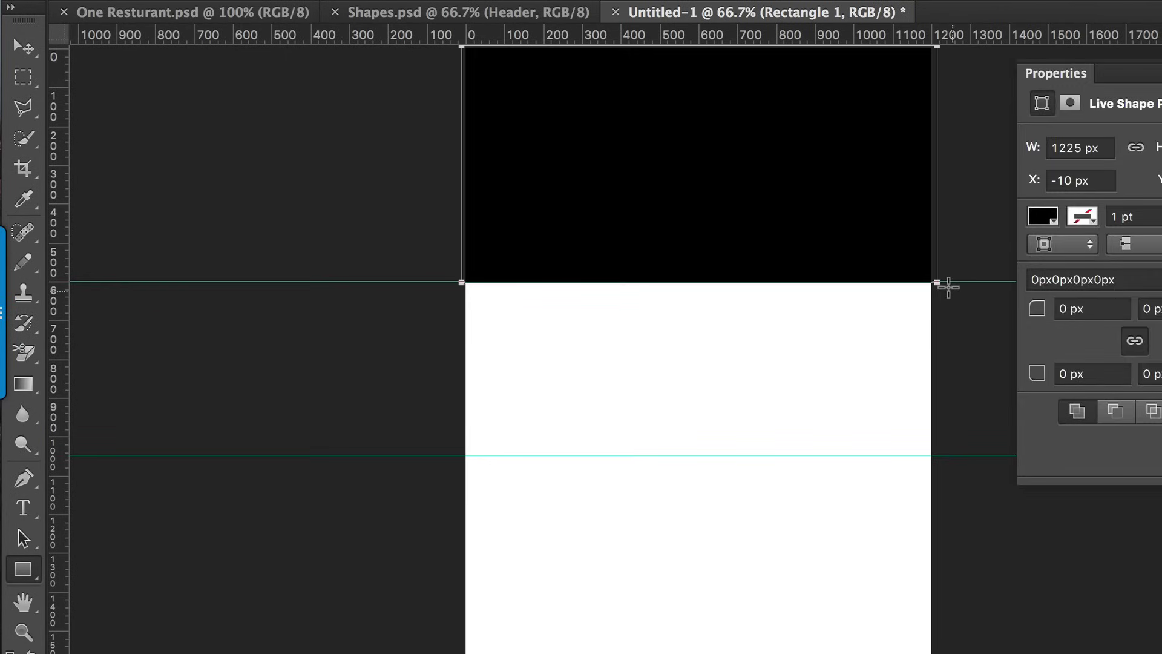
pyautogui.click(23, 47)
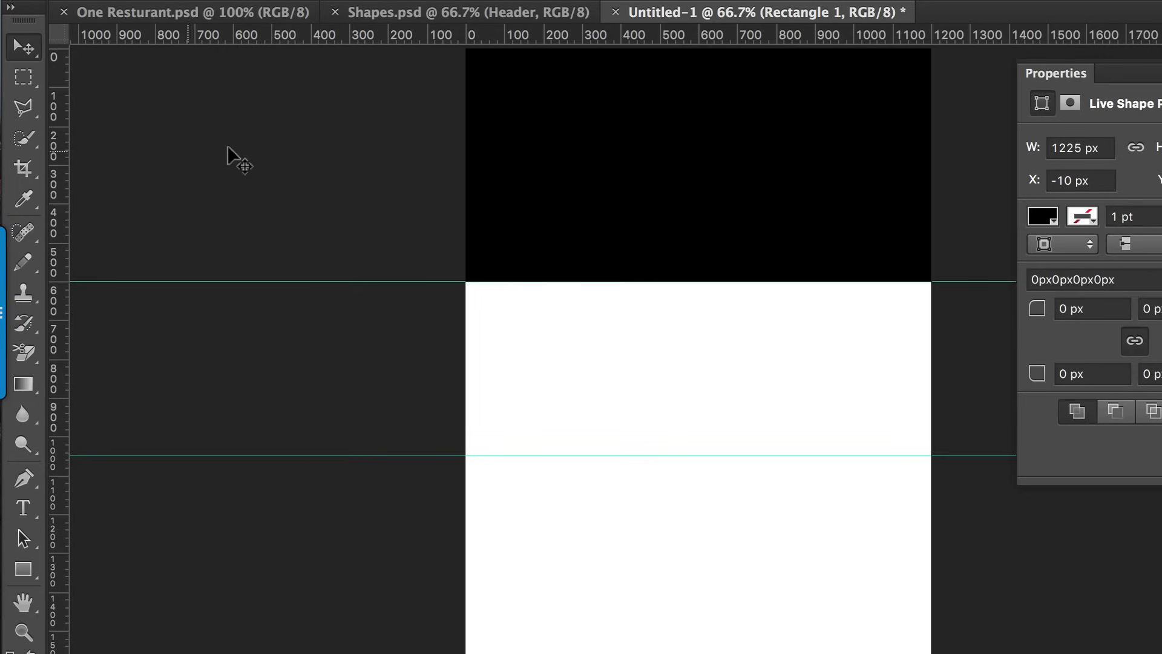
pyautogui.click(210, 145)
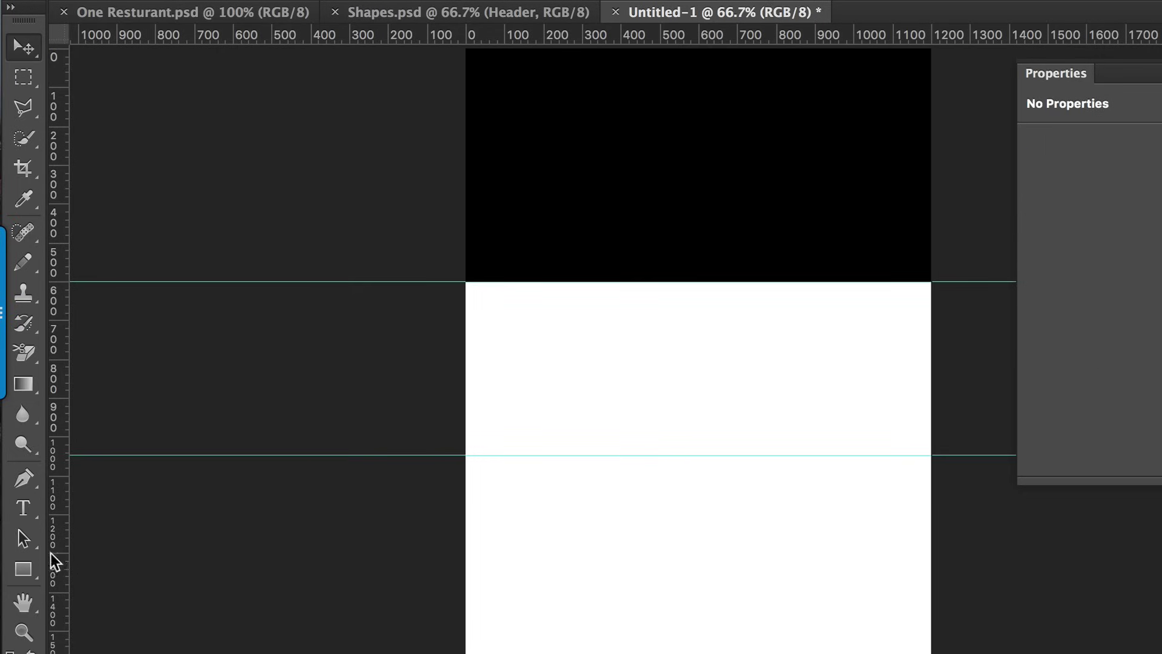
# Step: Draw a black rectangle about 271 px wide below the header and duplicate it into a two-by-two grid with a large block beside it
pyautogui.click(23, 569)
pyautogui.moveTo(480, 291); pyautogui.dragTo(584, 366)
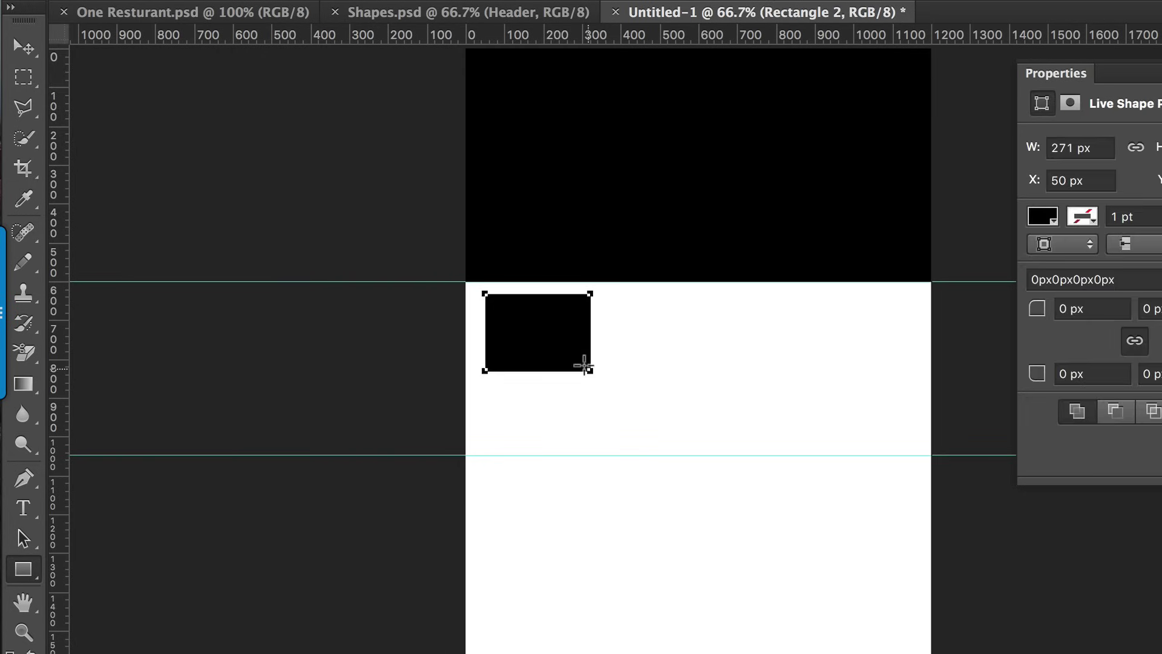
pyautogui.click(23, 46)
pyautogui.moveTo(521, 316); pyautogui.dragTo(530, 322)
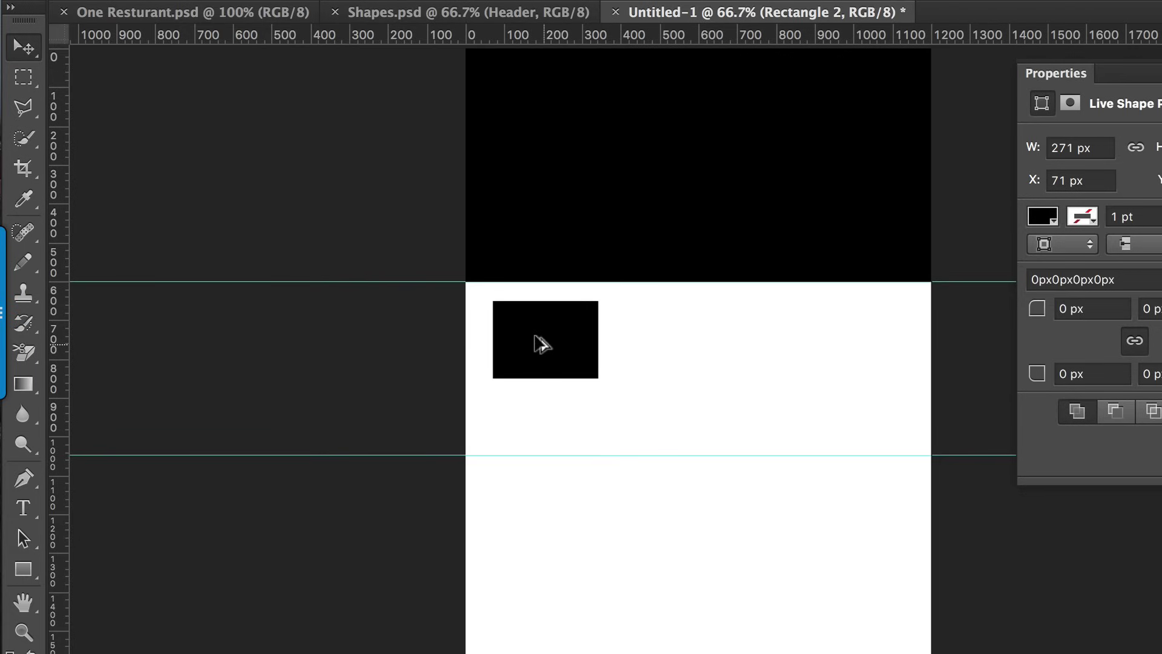
pyautogui.moveTo(558, 345); pyautogui.dragTo(663, 341)
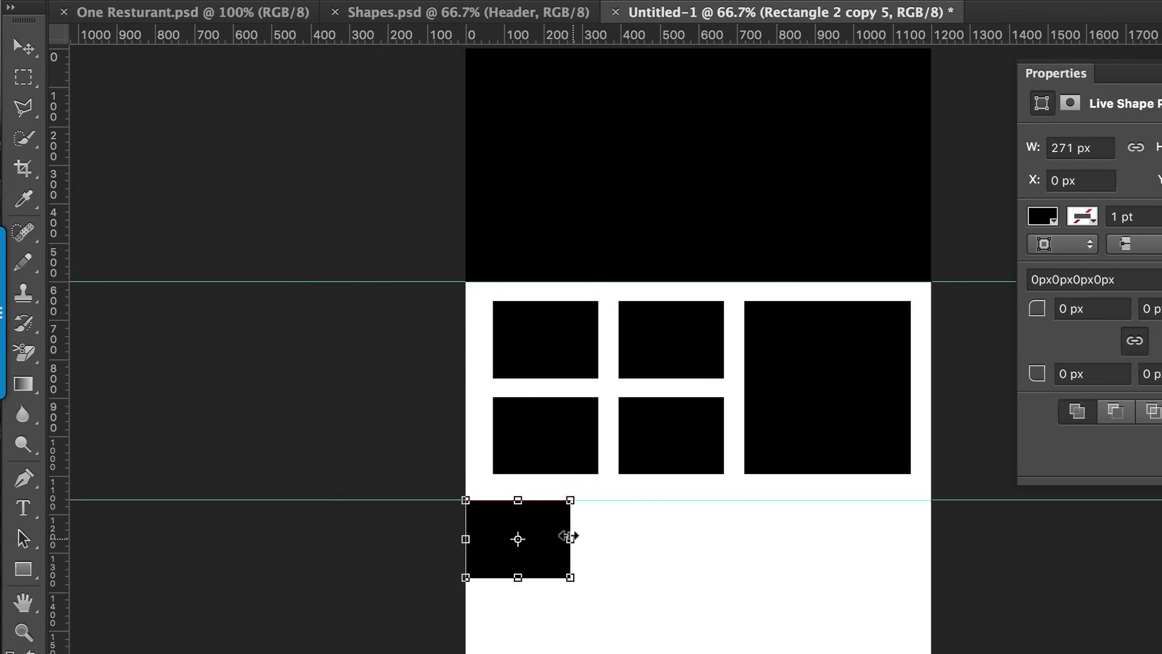
# Step: Stretch the rectangle copy below the second guide into a taller band about 1252 px wide, spanning the full page width
pyautogui.moveTo(570, 537); pyautogui.dragTo(937, 576)
pyautogui.moveTo(459, 537); pyautogui.dragTo(449, 537)
pyautogui.moveTo(694, 572); pyautogui.dragTo(691, 623)
pyautogui.press('Return')
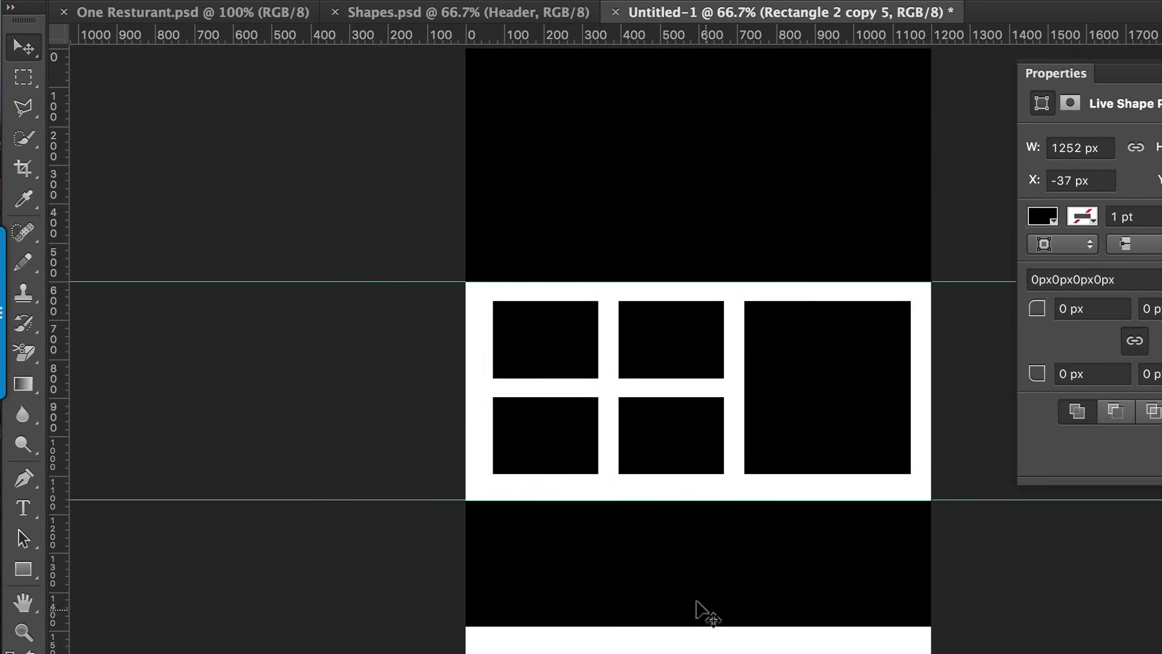
# Step: Duplicate the full-width band directly beneath itself, shorten the copy to about 233 px high and fill it with mid-gray
pyautogui.moveTo(710, 470); pyautogui.dragTo(719, 599)
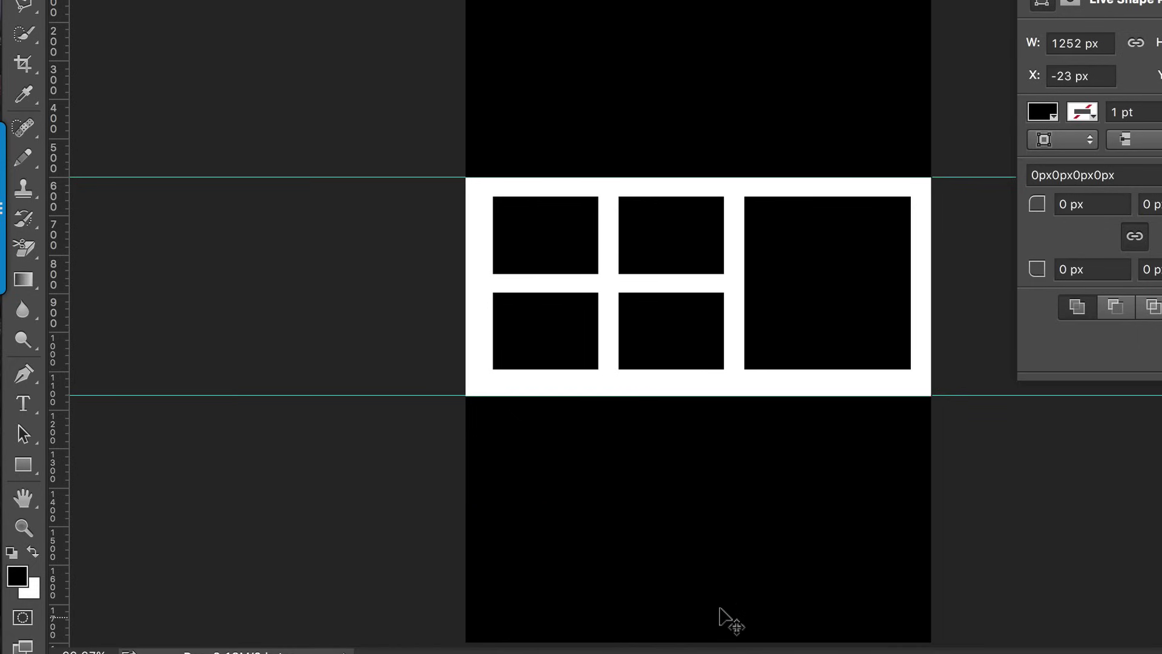
pyautogui.hotkey('ctrl', 't')
pyautogui.moveTo(698, 633); pyautogui.dragTo(701, 611)
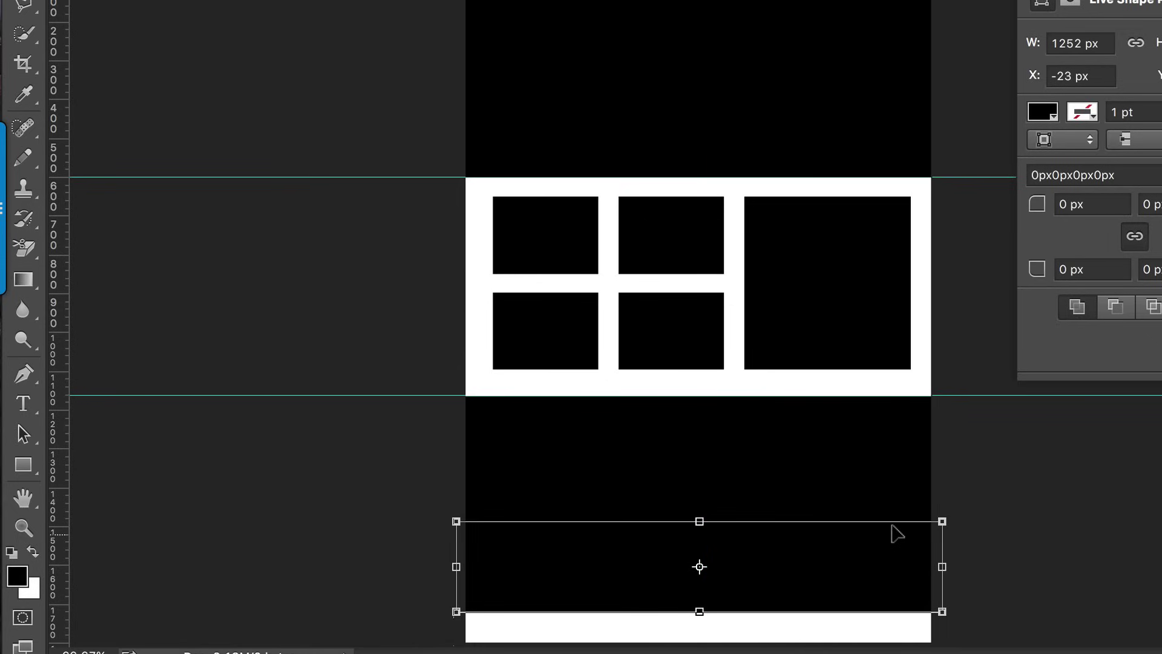
pyautogui.press('Return')
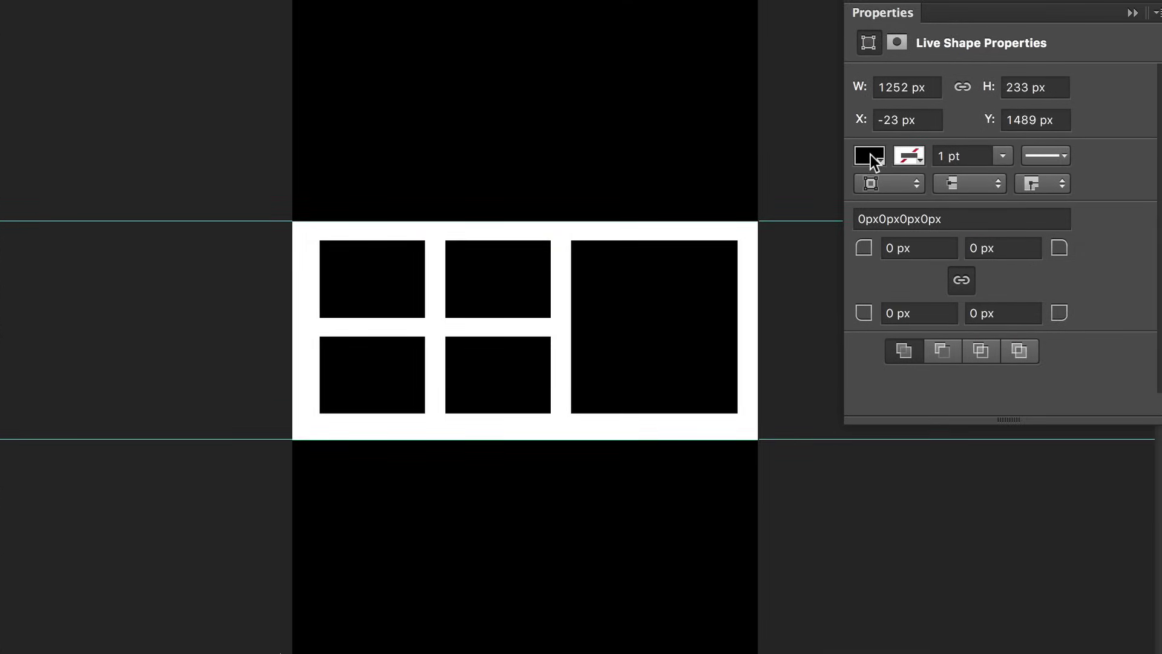
pyautogui.click(1043, 111)
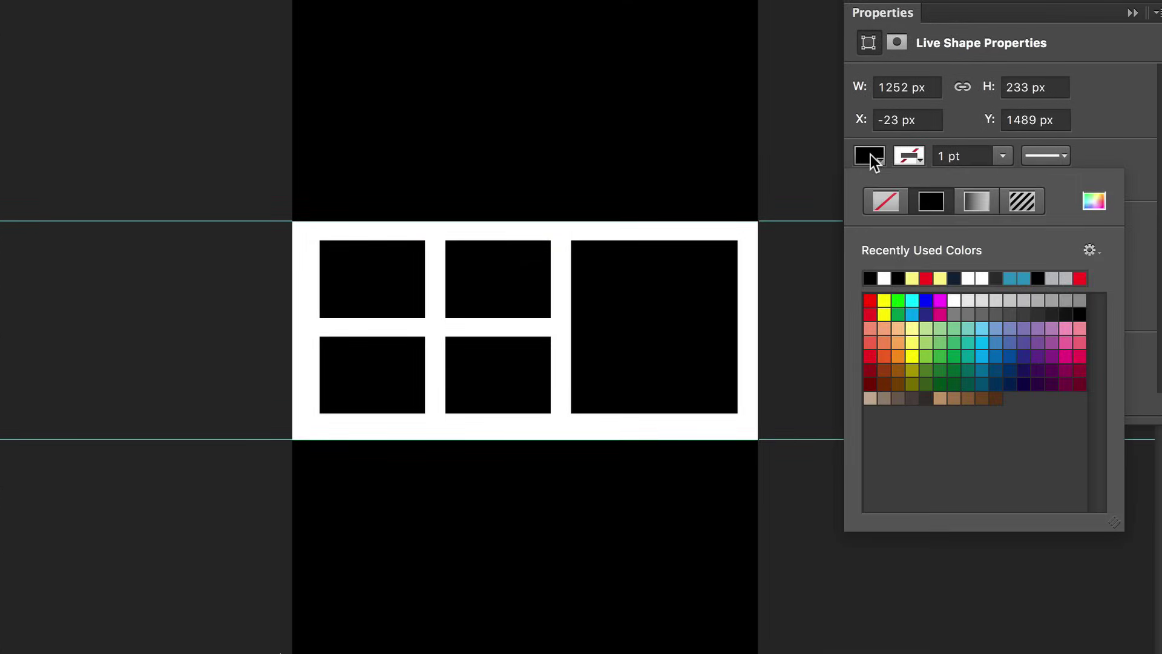
pyautogui.click(1079, 300)
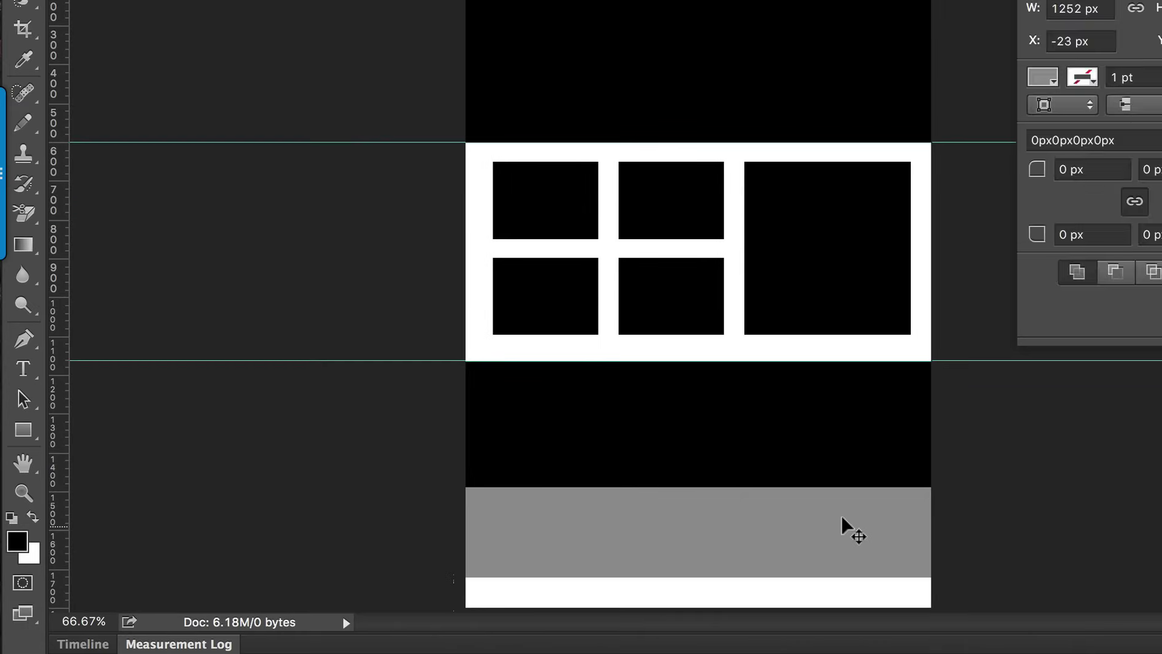
# Step: Add a black full-width footer strip about 78 px high beneath the gray band, and collapse the shape properties
pyautogui.moveTo(825, 532); pyautogui.dragTo(831, 613)
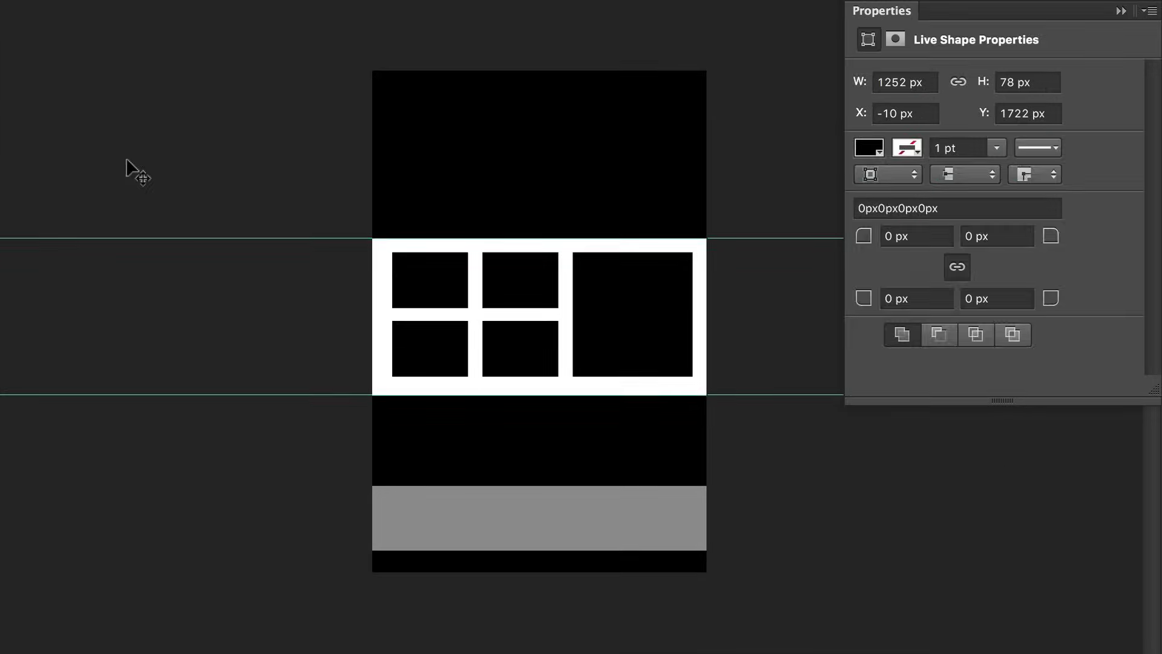
pyautogui.click(130, 170)
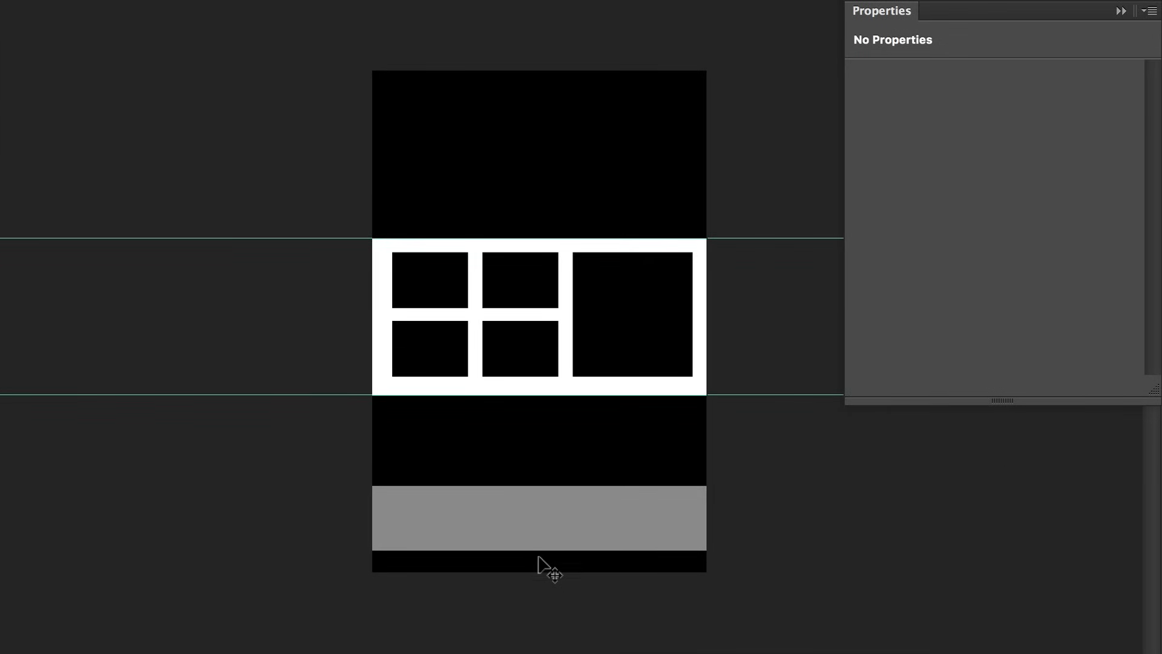
pyautogui.moveTo(532, 557); pyautogui.dragTo(532, 558)
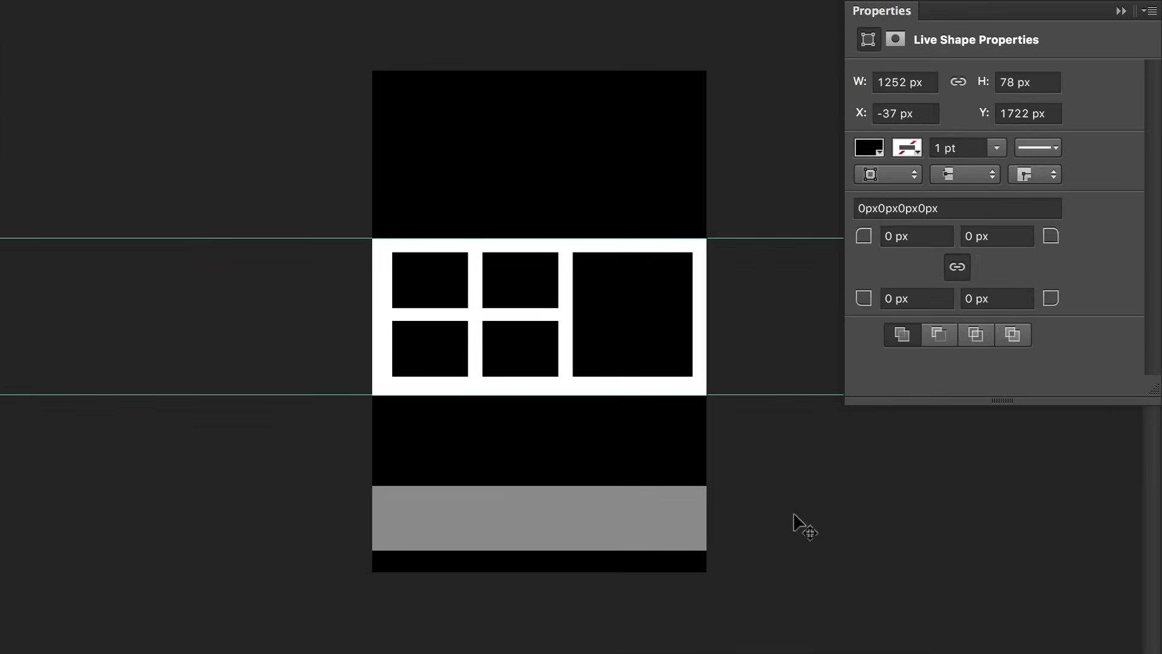
pyautogui.click(796, 511)
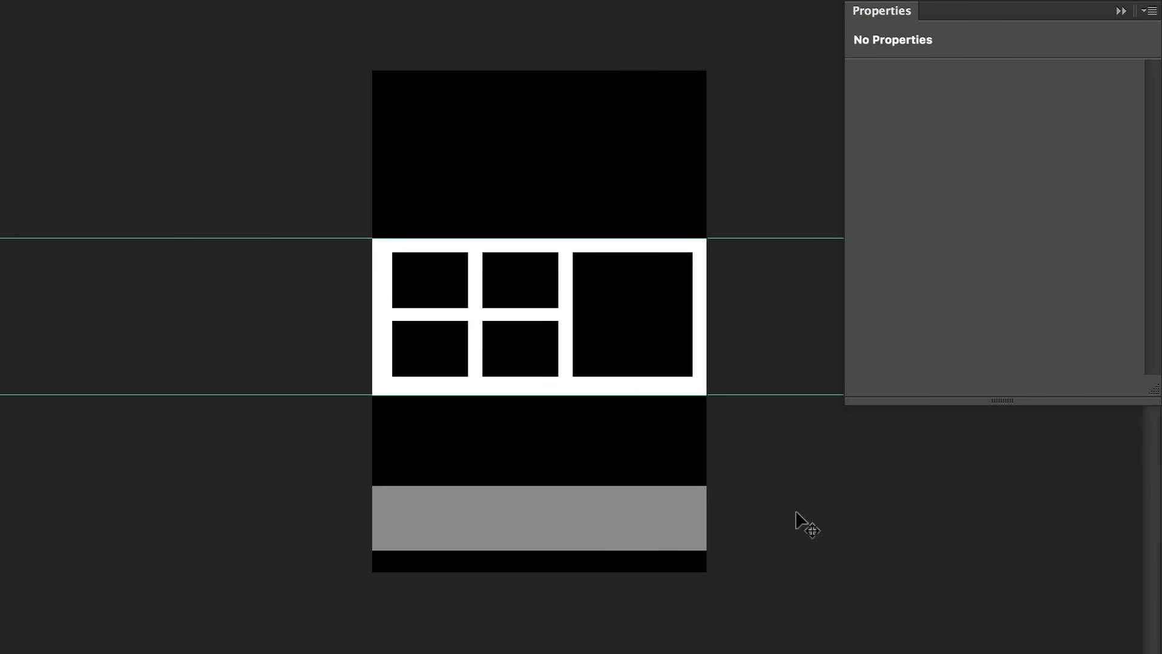
pyautogui.click(1121, 11)
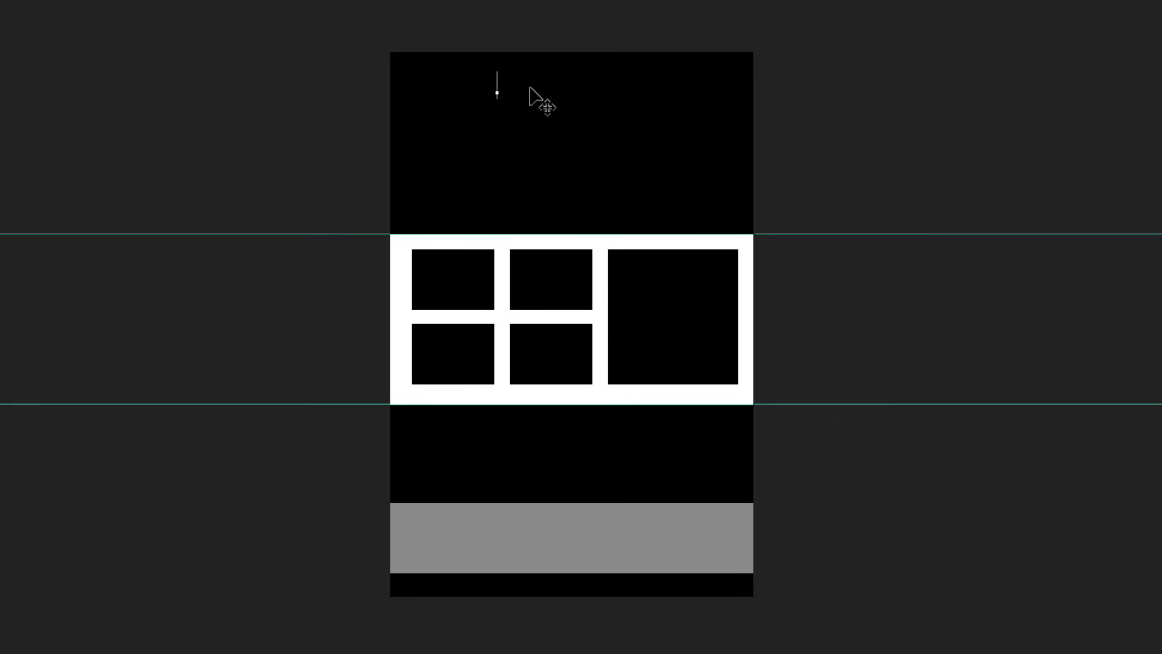
# Step: Add the navigation text "Home About Us Meain Menu Contact Us" in white on the black header
pyautogui.write('Home  Ah')
pyautogui.write('out Us  Me')
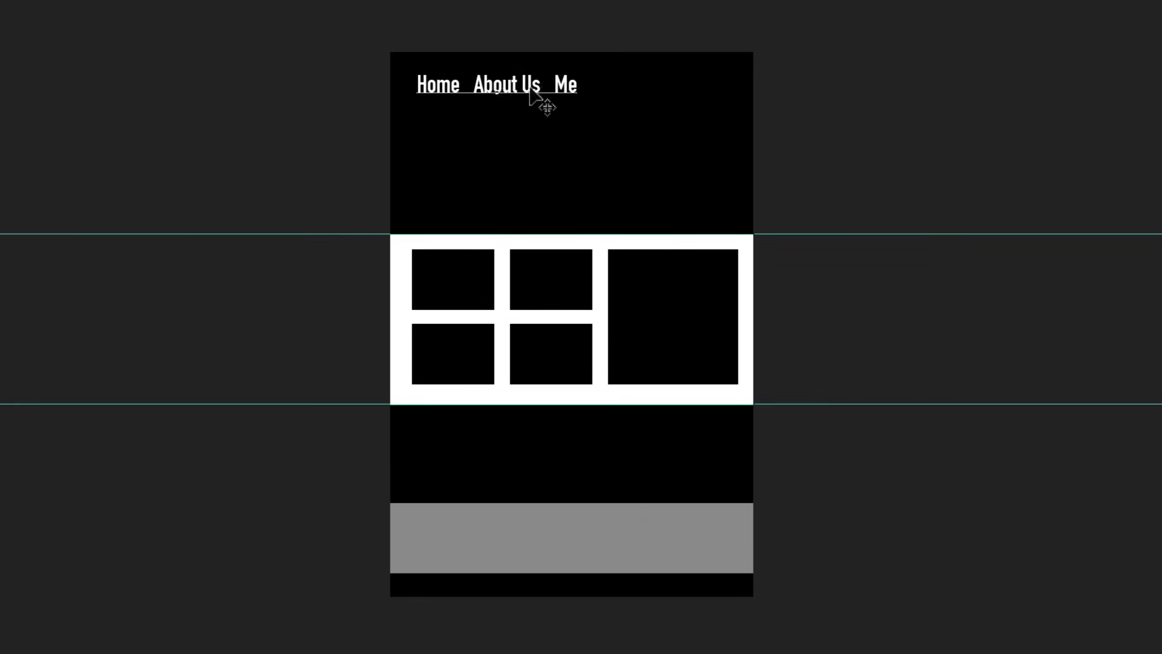
pyautogui.write('ain Menu  Contact Us')
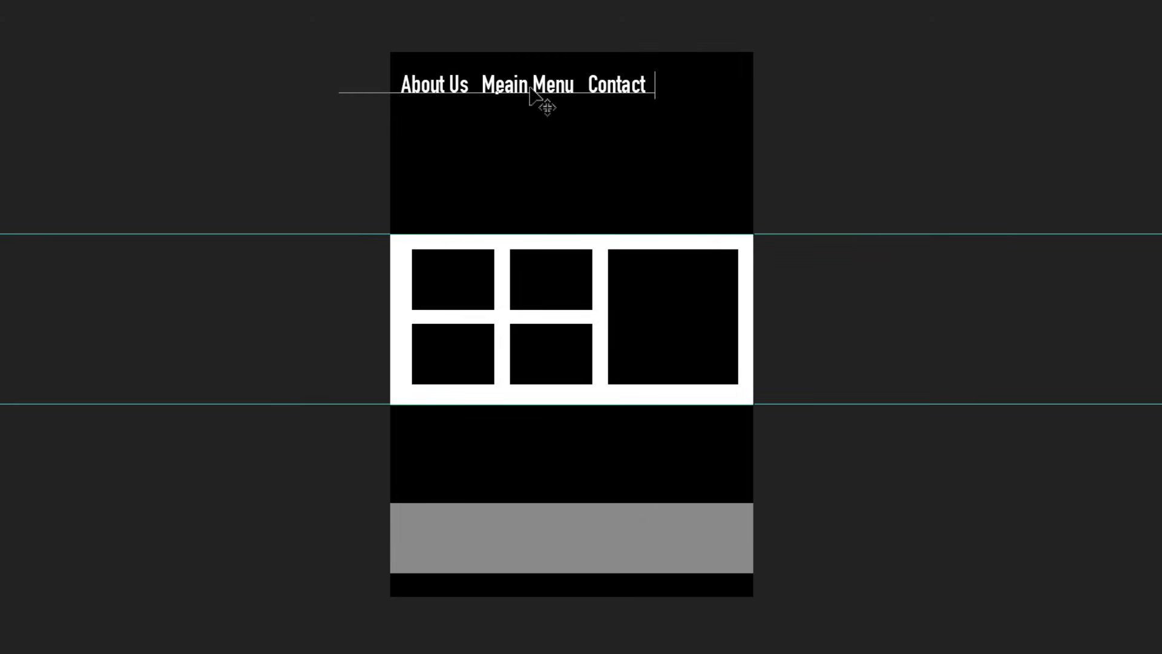
# Step: Set the navigation text to Helvetica Regular at 28.21 pt and move it to the header's upper right area
pyautogui.moveTo(650, 82); pyautogui.dragTo(215, 54)
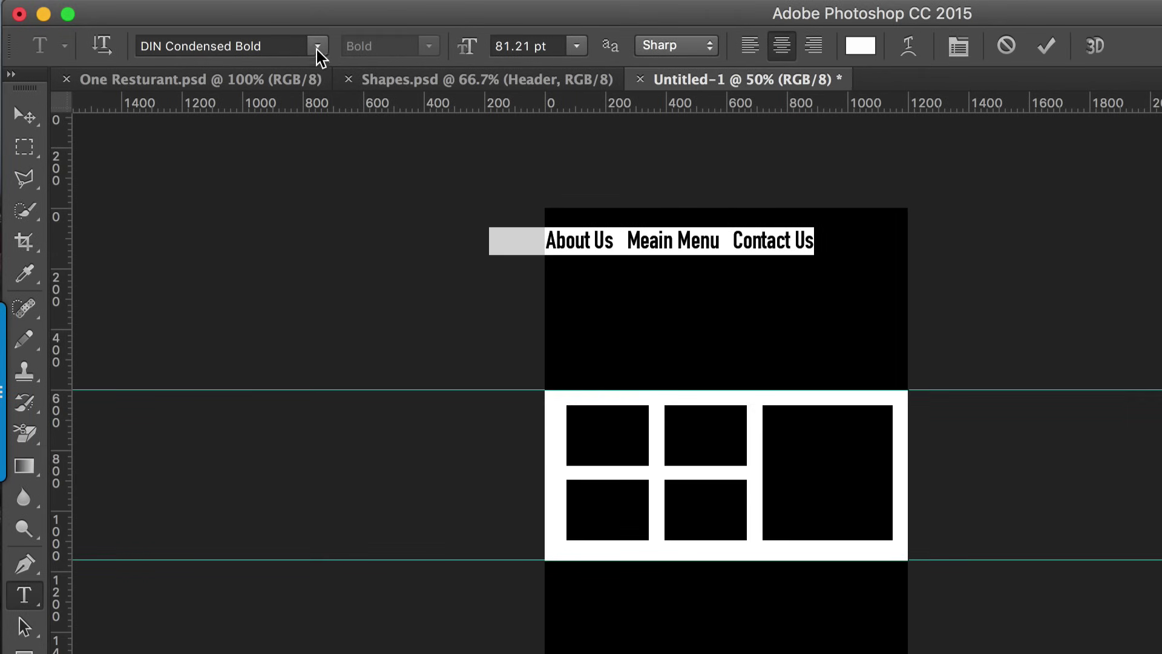
pyautogui.click(317, 47)
pyautogui.scroll(-2, 390, 522)
pyautogui.scroll(-5, 394, 535)
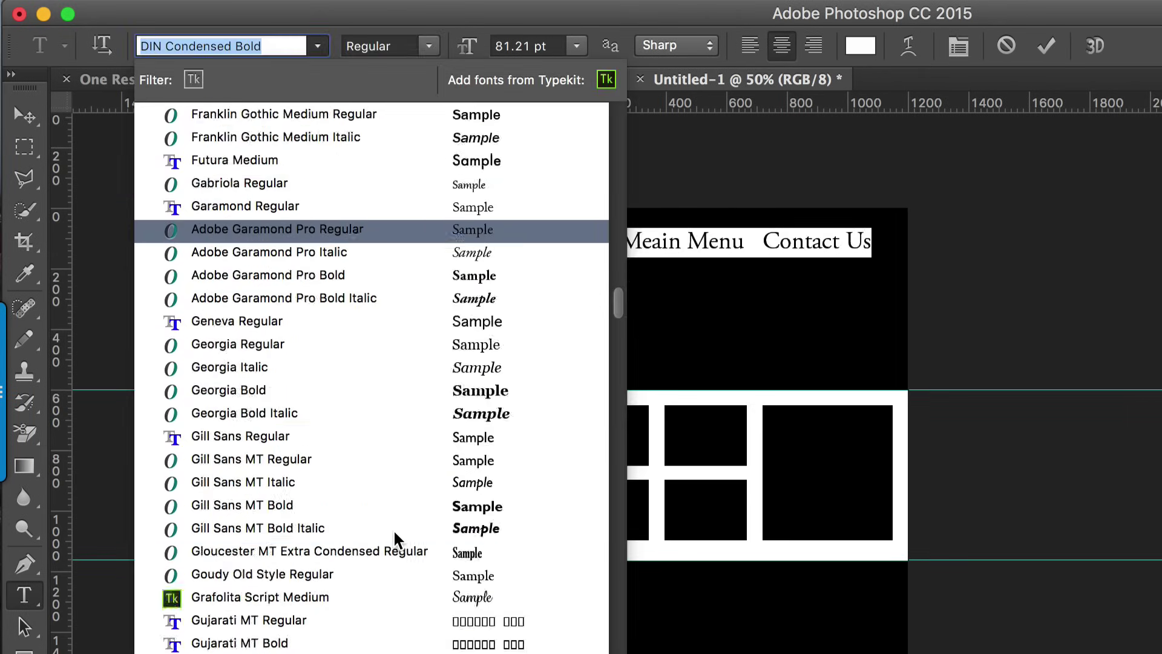
pyautogui.click(394, 612)
pyautogui.moveTo(463, 49); pyautogui.dragTo(400, 48)
pyautogui.click(24, 115)
pyautogui.click(667, 240)
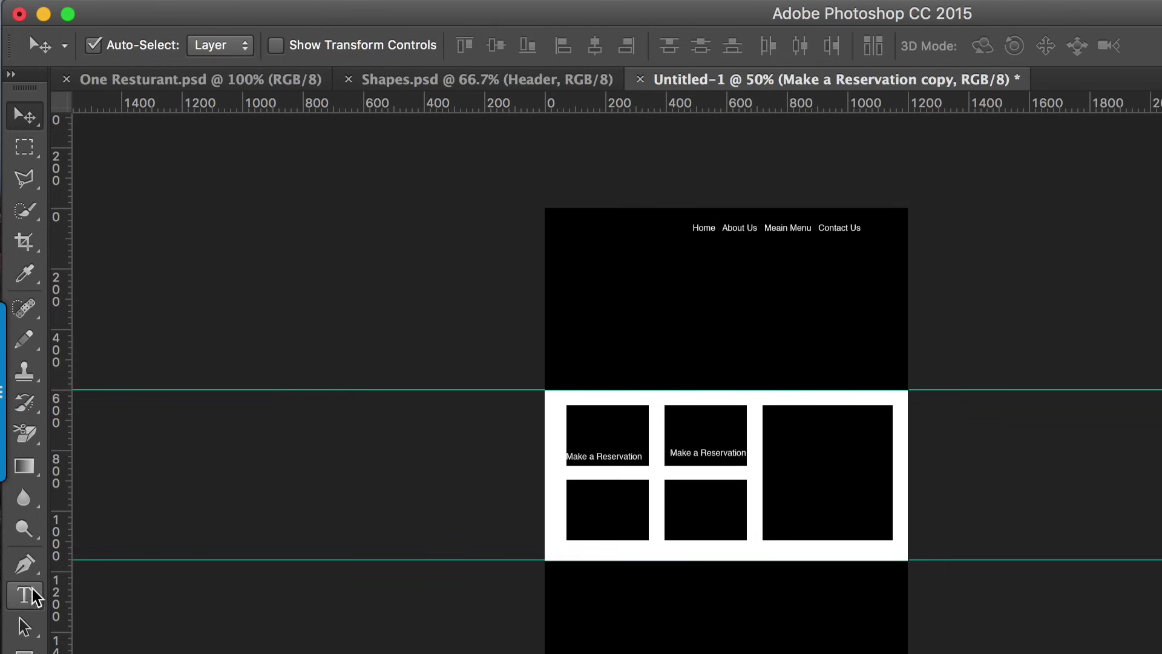
# Step: Replace the copied "Make a Reservation" label in the second upper box with "Food and Drink Menu", split over two lines
pyautogui.click(30, 590)
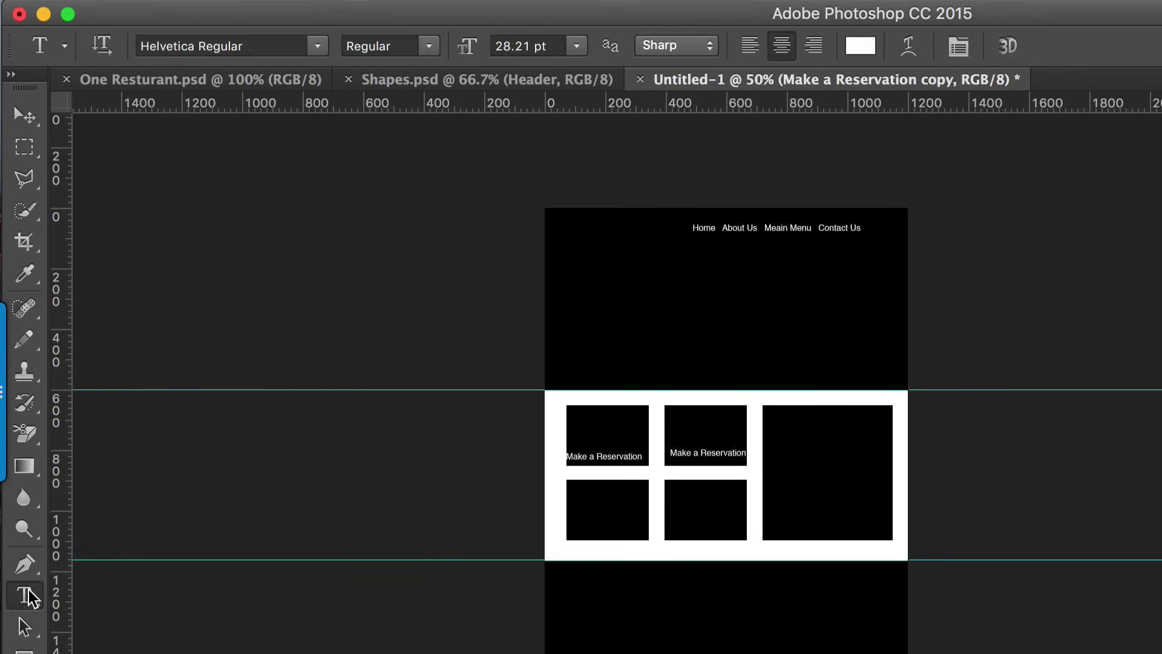
pyautogui.moveTo(749, 452); pyautogui.dragTo(699, 451)
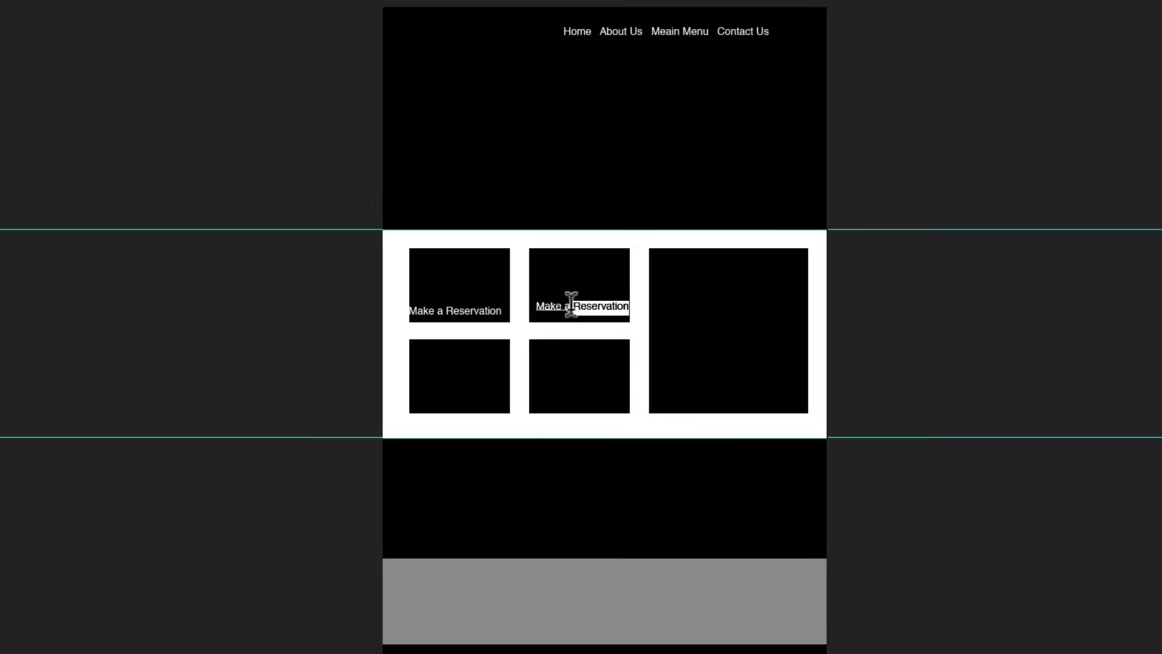
pyautogui.hotkey('ctrl', 'a')
pyautogui.write('E')
pyautogui.write('ood and Drink Menu')
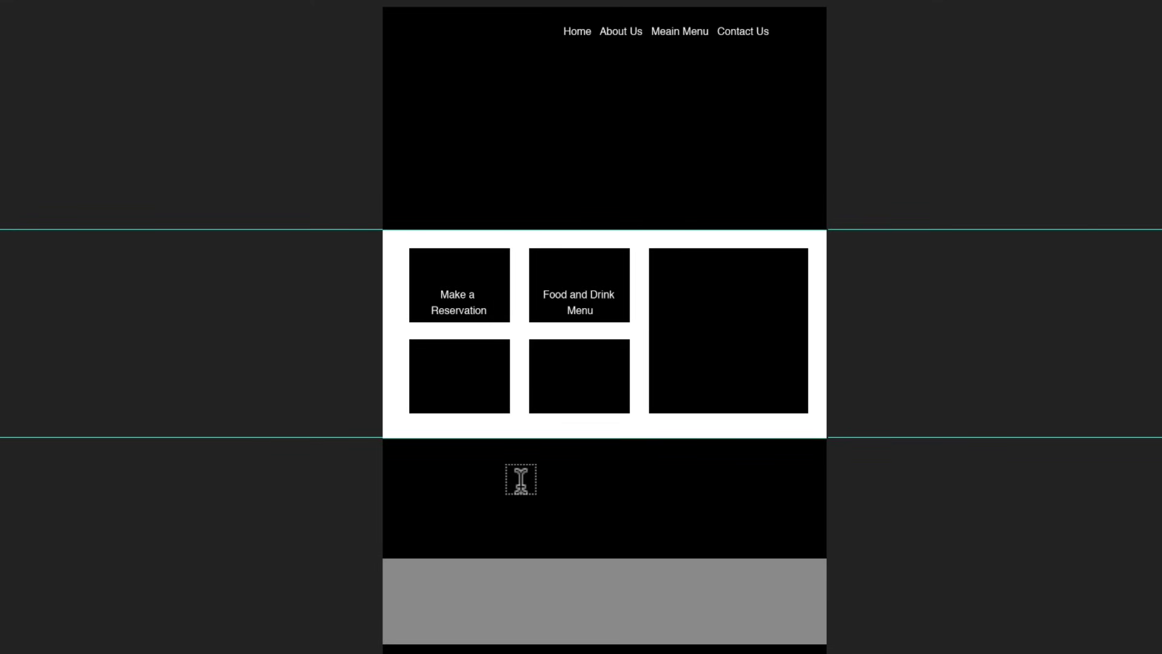
# Step: Add a paragraph box of "Pellentesque fermentum dolor" placeholder text in the black band below the grid, left-aligned in Helvetica Oblique
pyautogui.moveTo(440, 481); pyautogui.dragTo(758, 530)
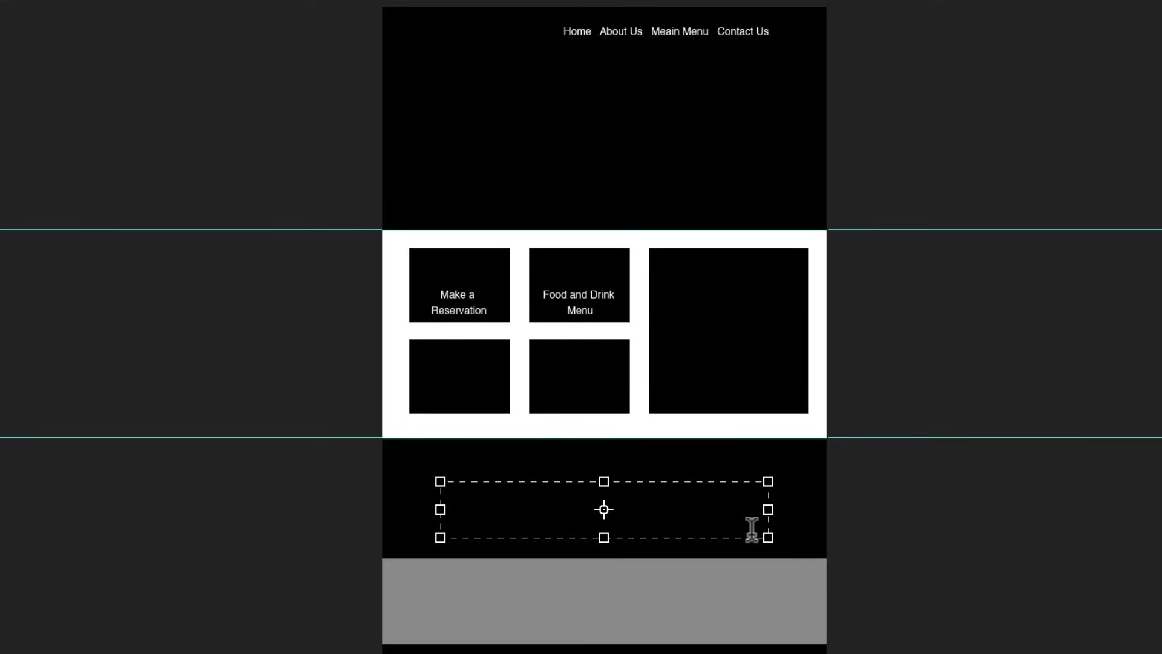
pyautogui.moveTo(690, 500); pyautogui.dragTo(590, 485)
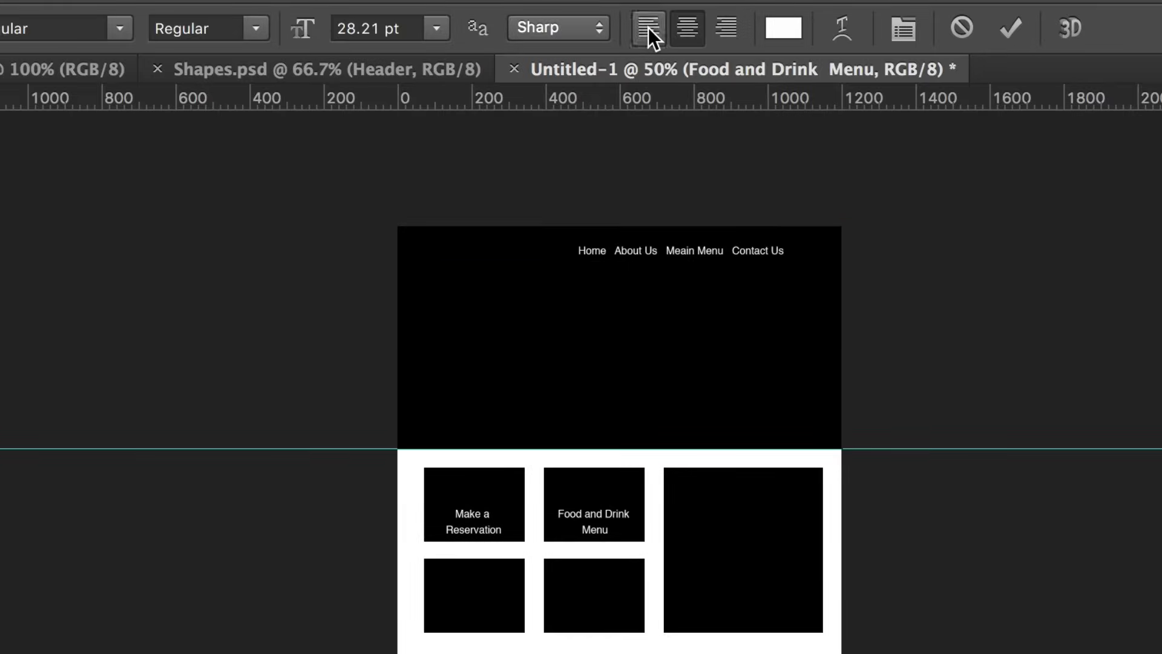
pyautogui.click(648, 27)
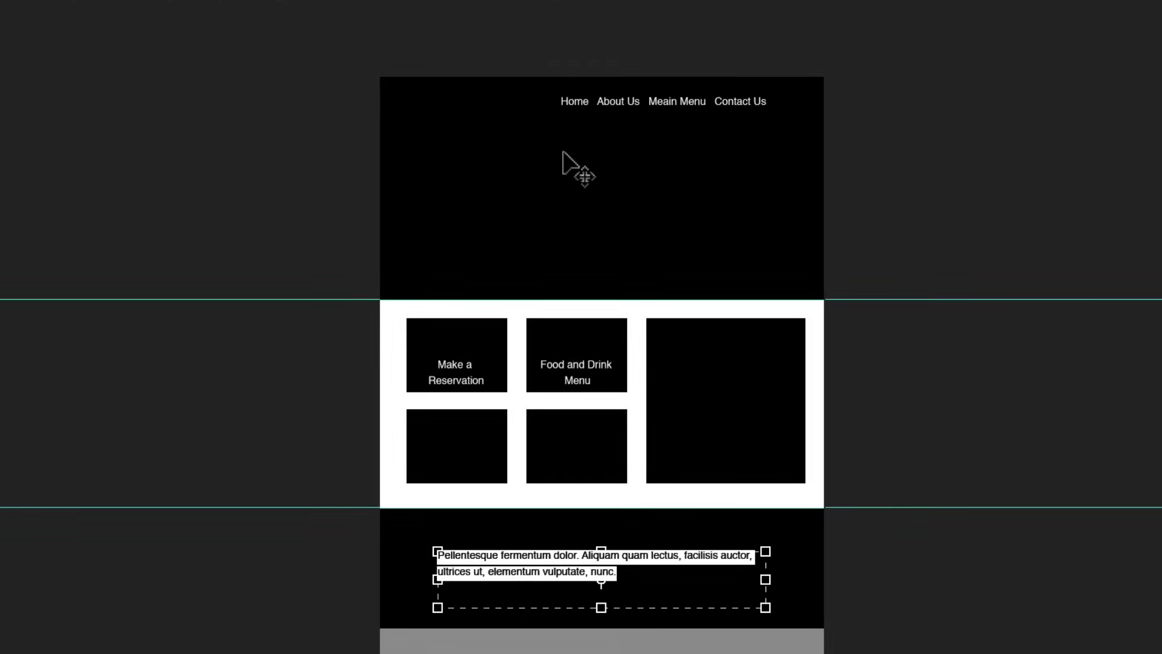
pyautogui.click(417, 21)
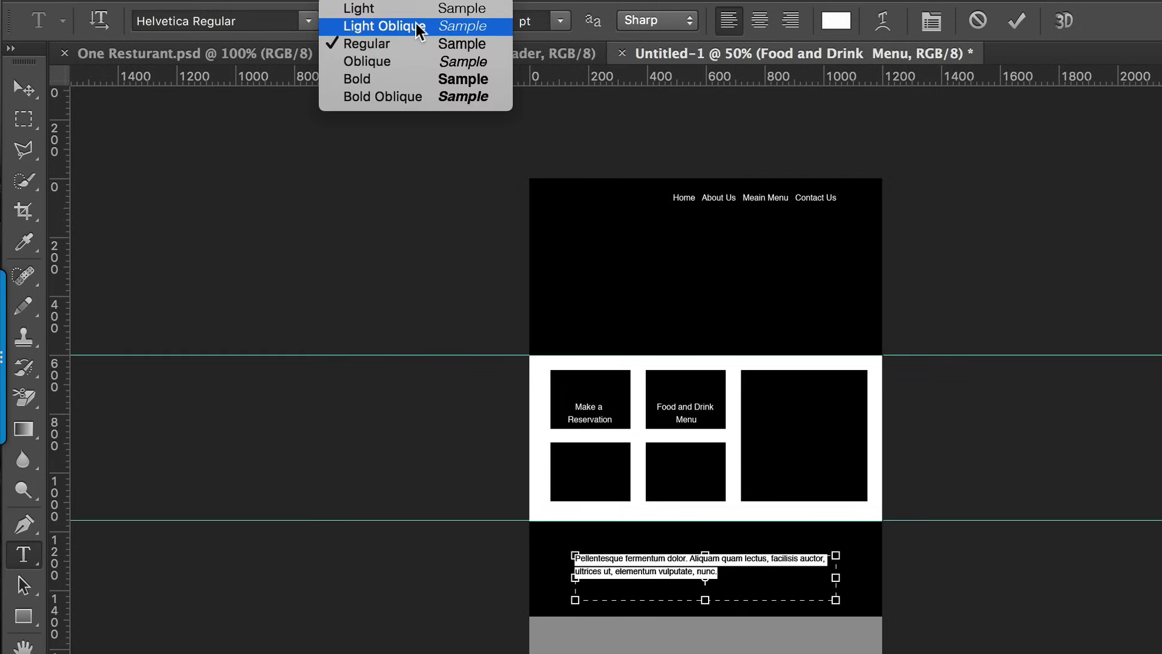
pyautogui.click(415, 61)
# Step: Draw a circle about 215 px across with the Ellipse tool, beside the placeholder paragraph in the black testimonial band
pyautogui.click(31, 619)
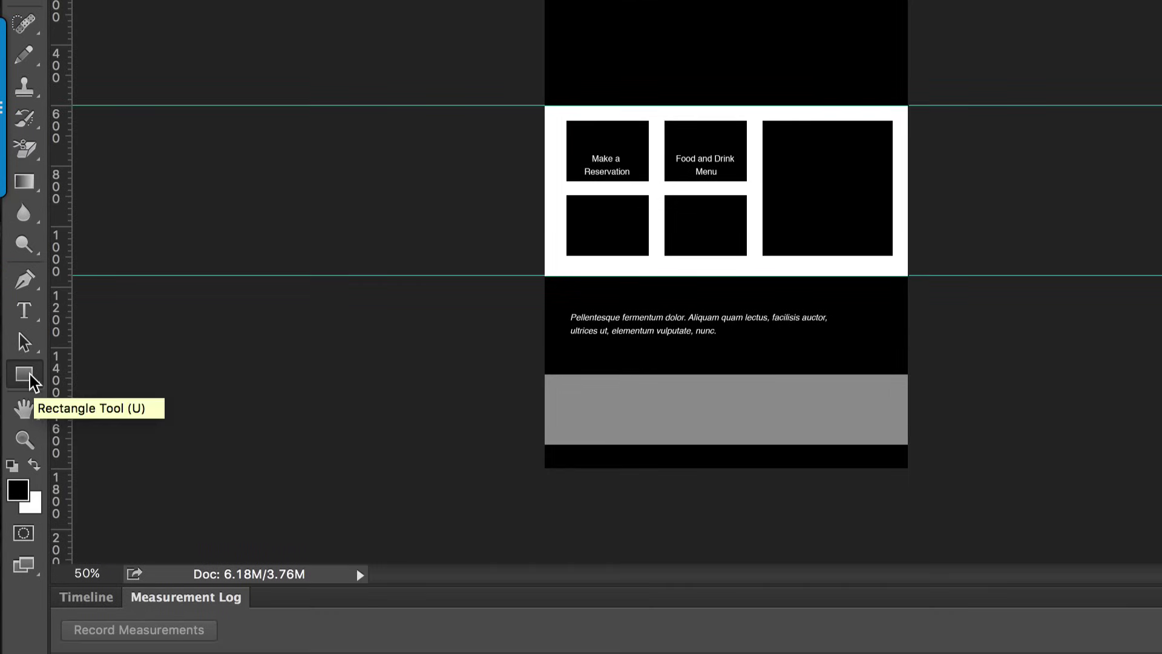
pyautogui.click(30, 618)
pyautogui.click(115, 415)
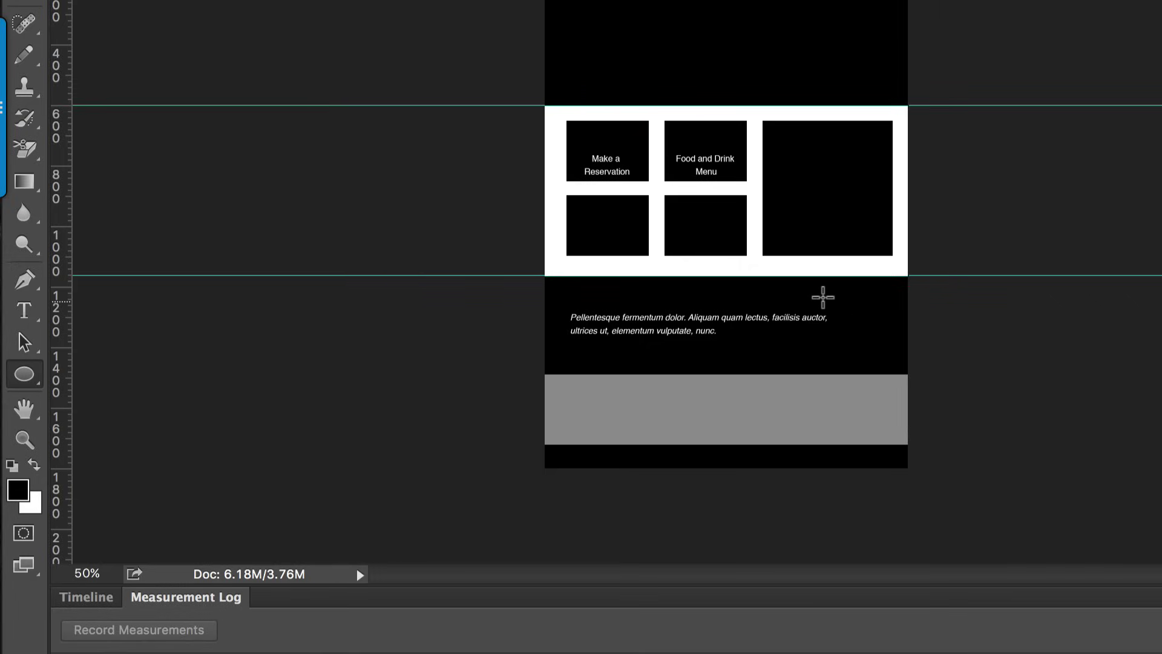
pyautogui.moveTo(824, 301); pyautogui.dragTo(890, 363)
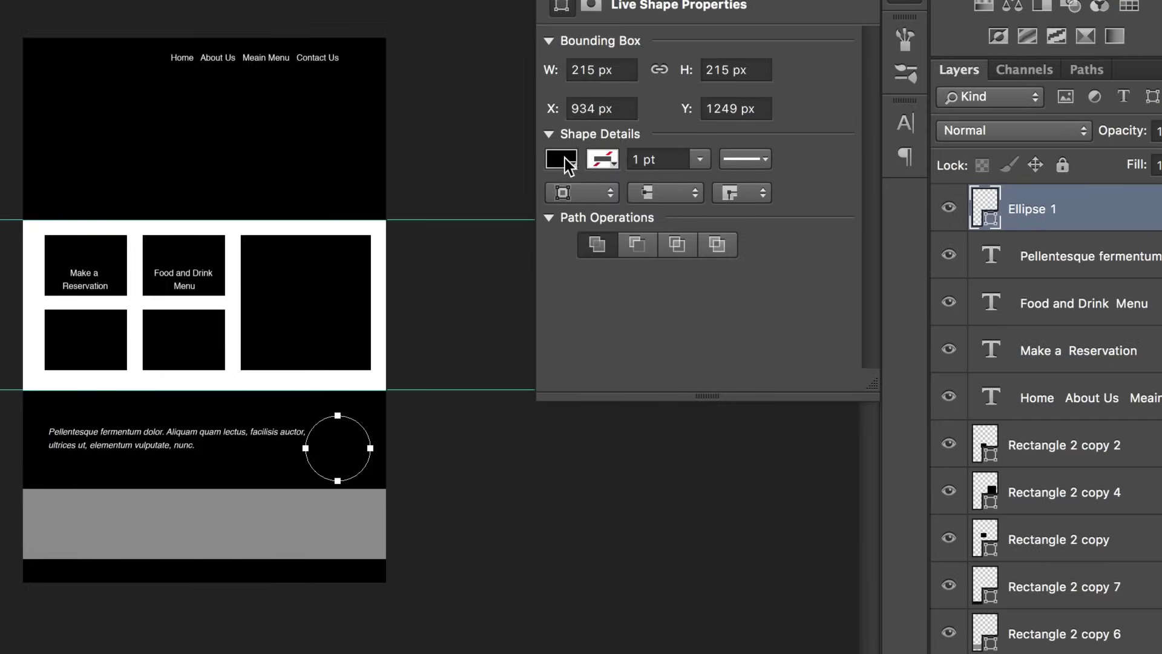
# Step: Fill the testimonial circle with yellow and shift it slightly up and left within the black band
pyautogui.click(563, 159)
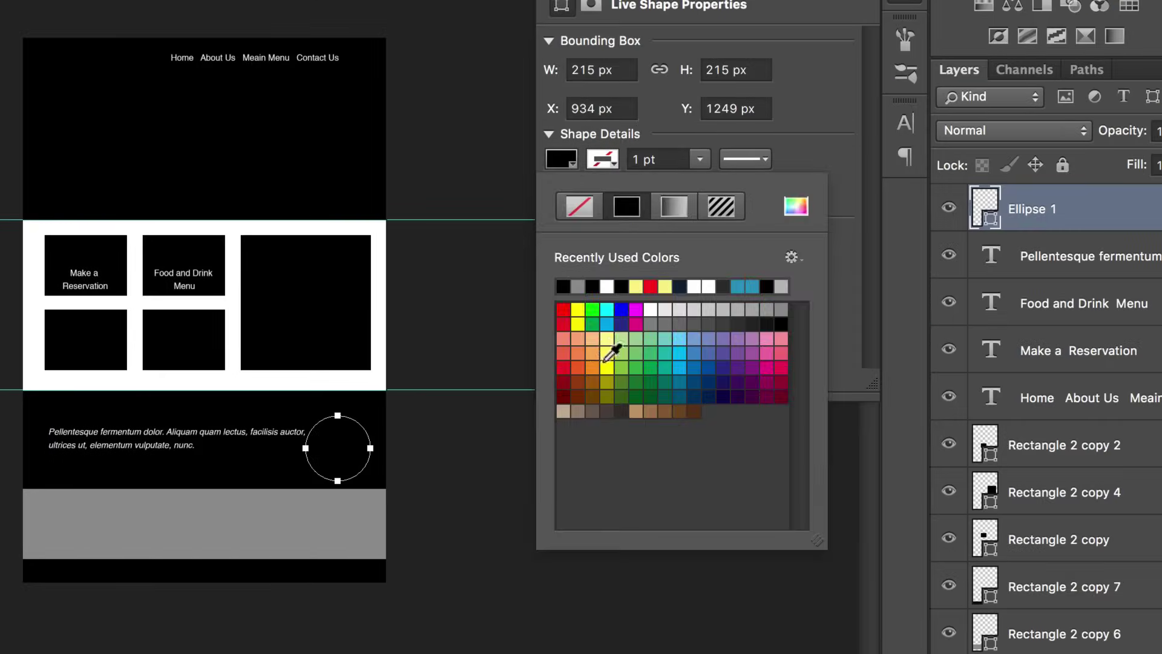
pyautogui.click(575, 310)
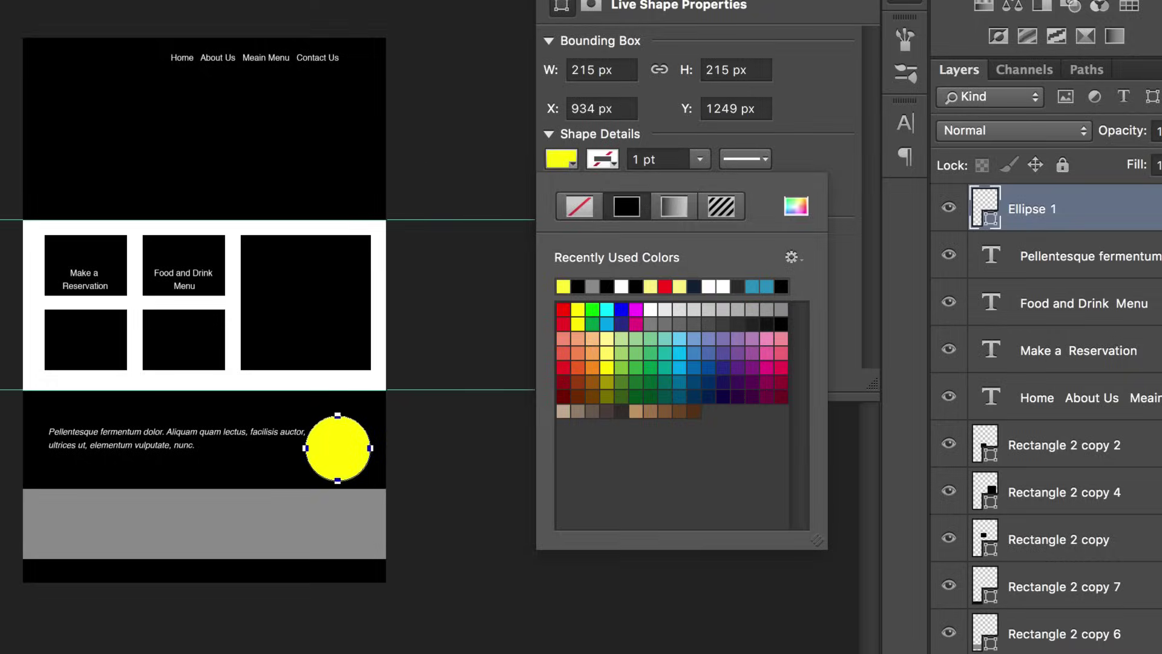
pyautogui.press('Tab')
pyautogui.moveTo(683, 449); pyautogui.dragTo(671, 442)
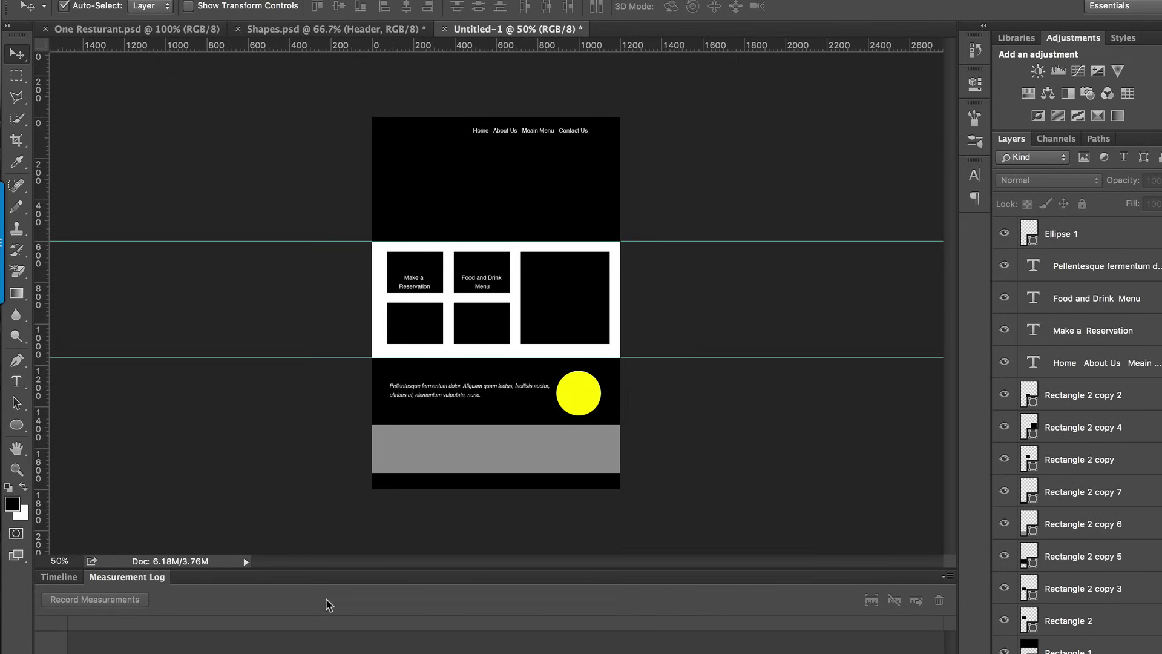
# Step: Switch to Google Chrome, search the Adobe Color themes for "resturant" and look over the palettes
pyautogui.moveTo(363, 651)
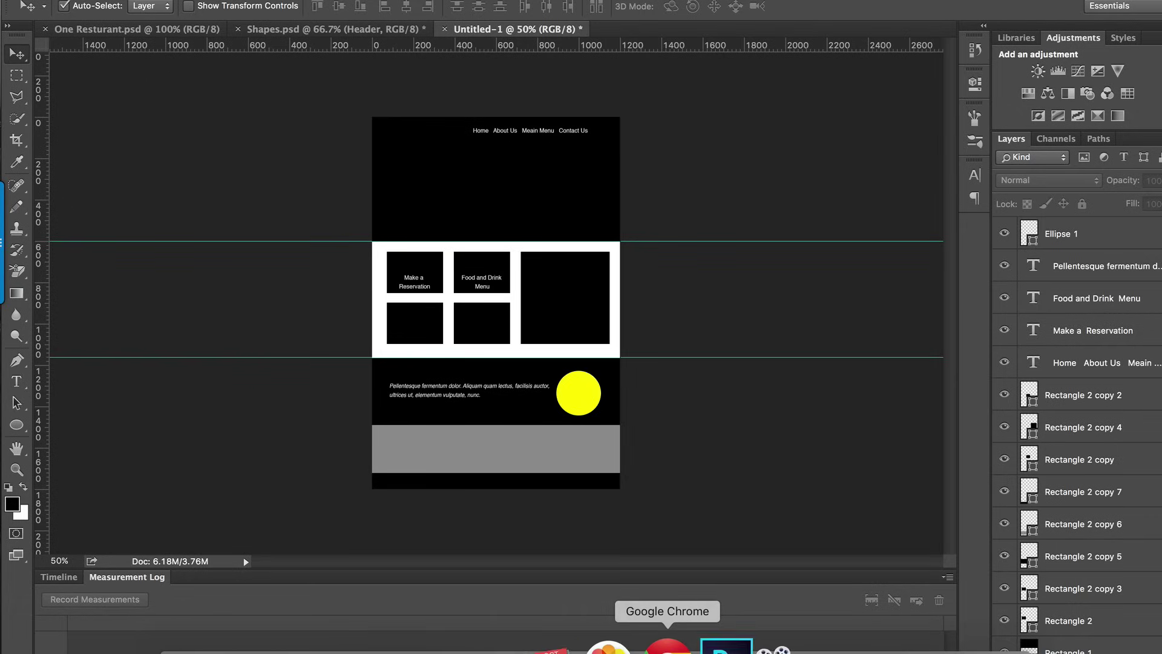
pyautogui.click(680, 646)
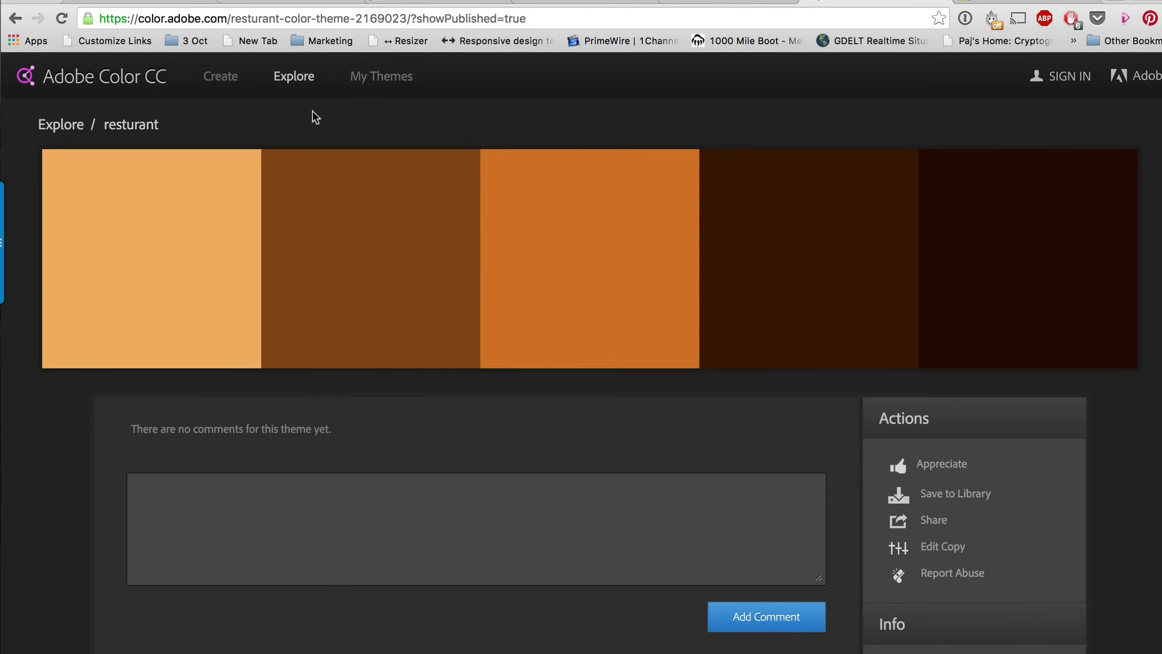
pyautogui.click(297, 77)
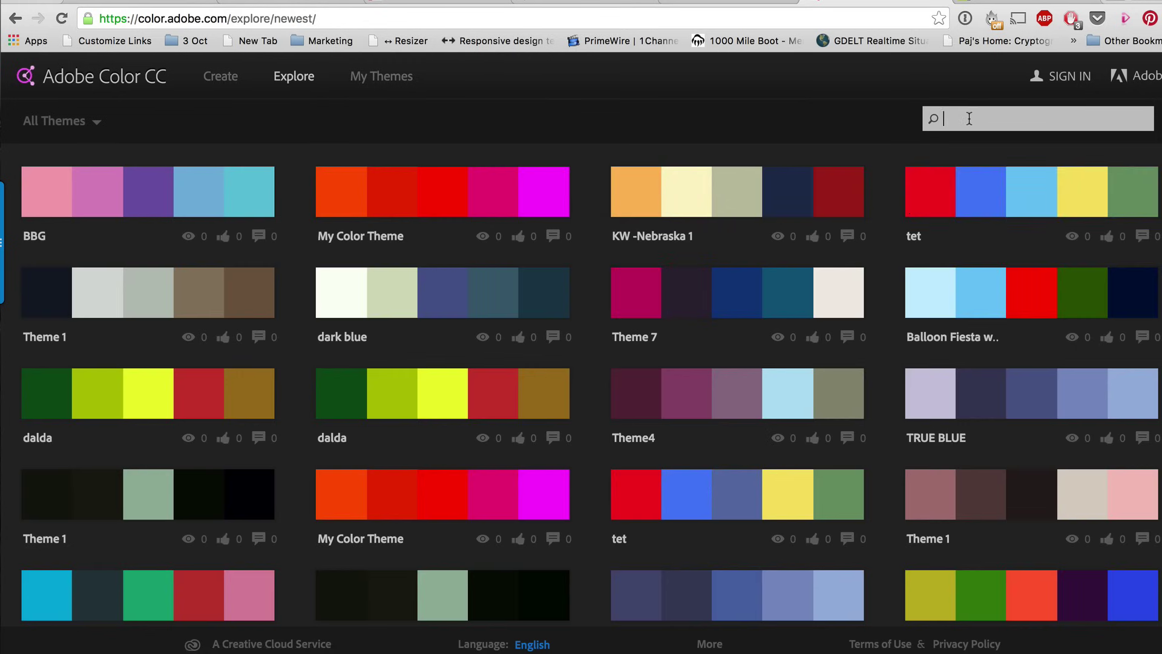
pyautogui.write('turan')
pyautogui.press('Return')
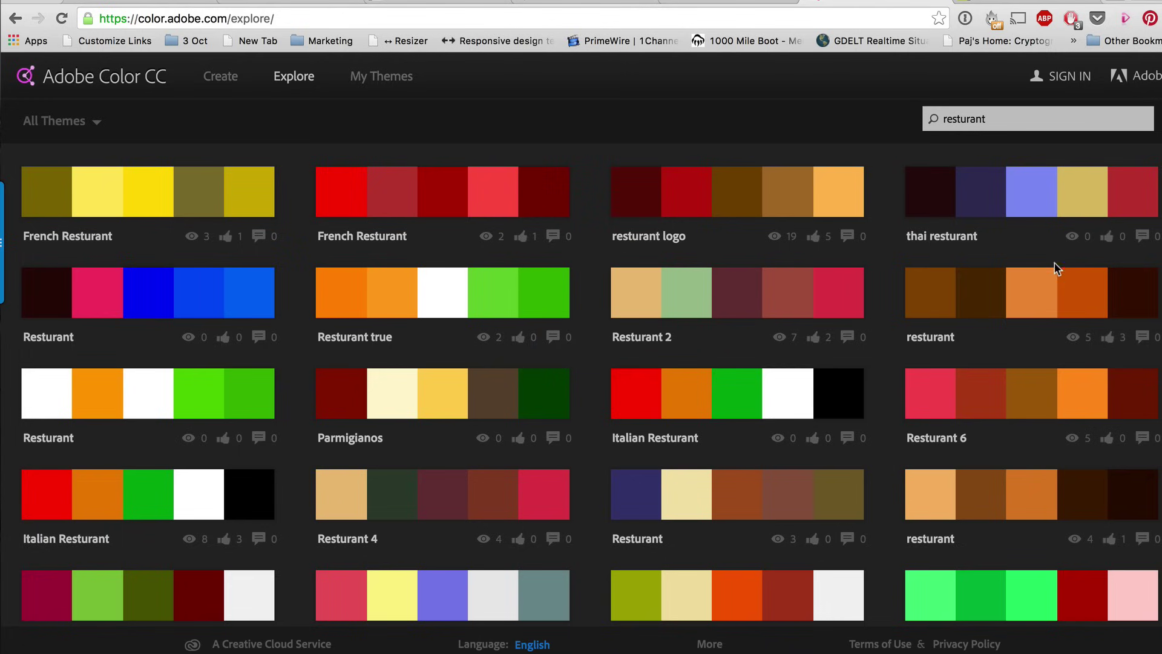
pyautogui.moveTo(1038, 402)
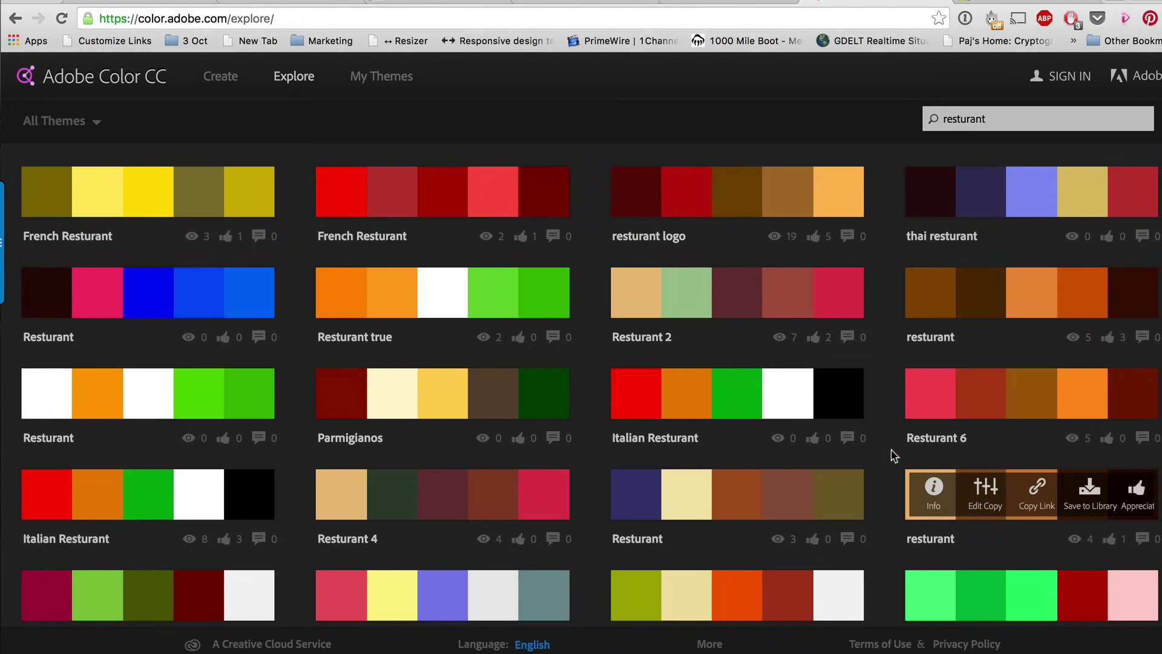
pyautogui.moveTo(240, 214)
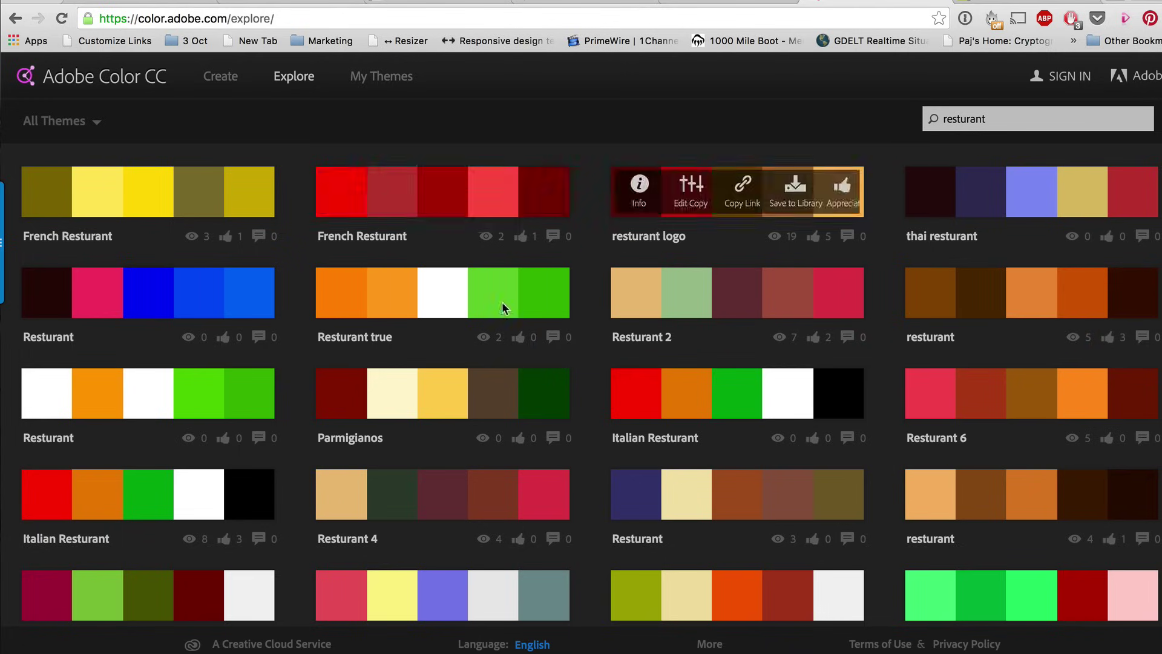
pyautogui.click(936, 392)
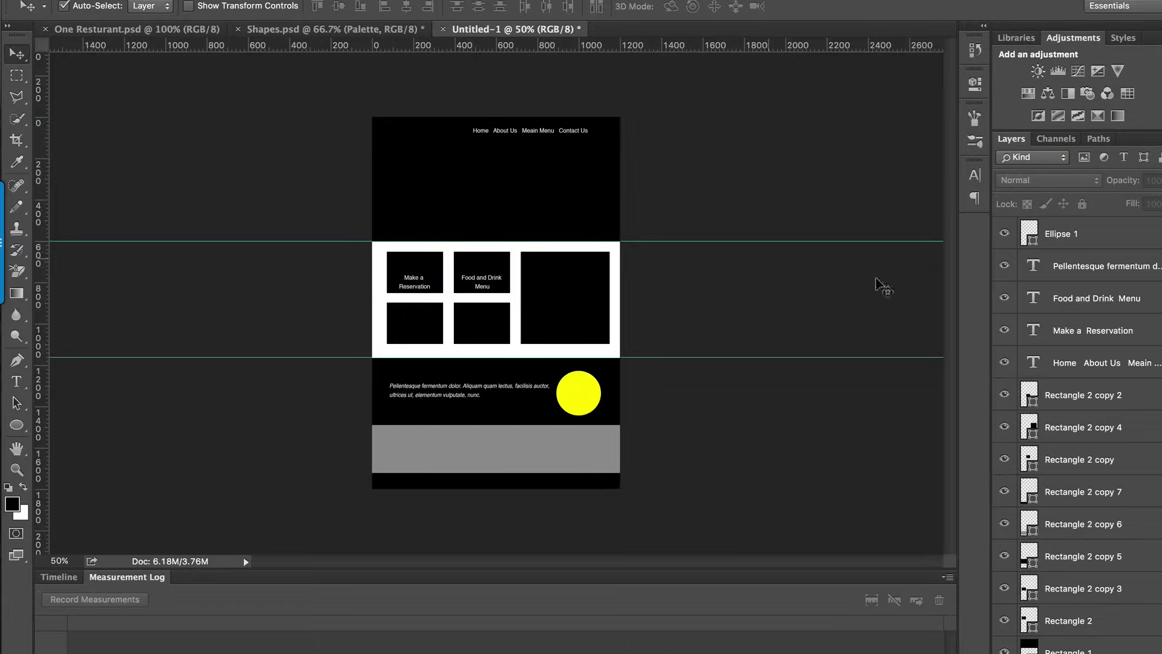
# Step: Group the black header rectangle with the navigation text and name the group "Header"
pyautogui.scroll(-1, 1073, 368)
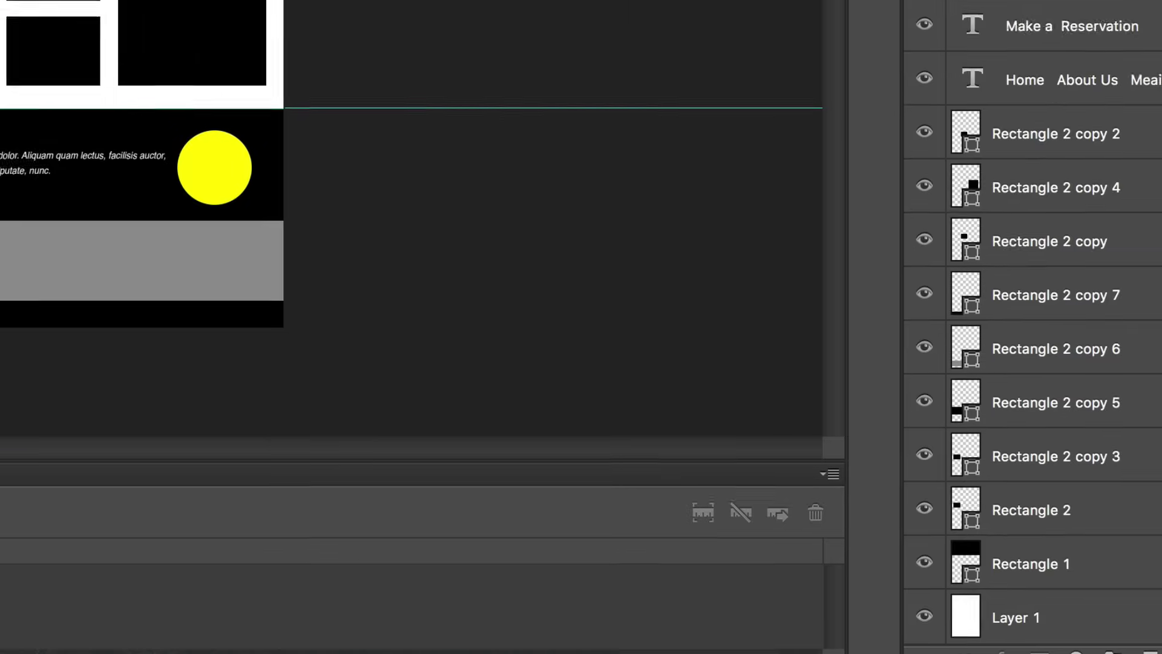
pyautogui.click(993, 538)
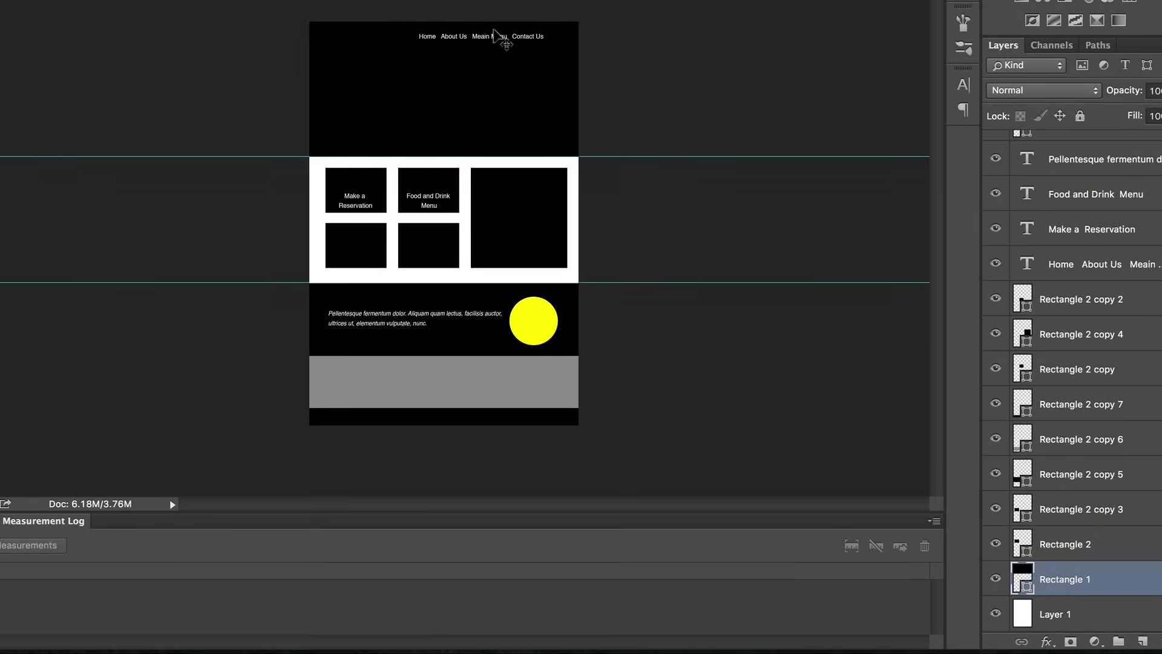
pyautogui.keyDown('shift'); pyautogui.click(495, 34); pyautogui.keyUp('shift')
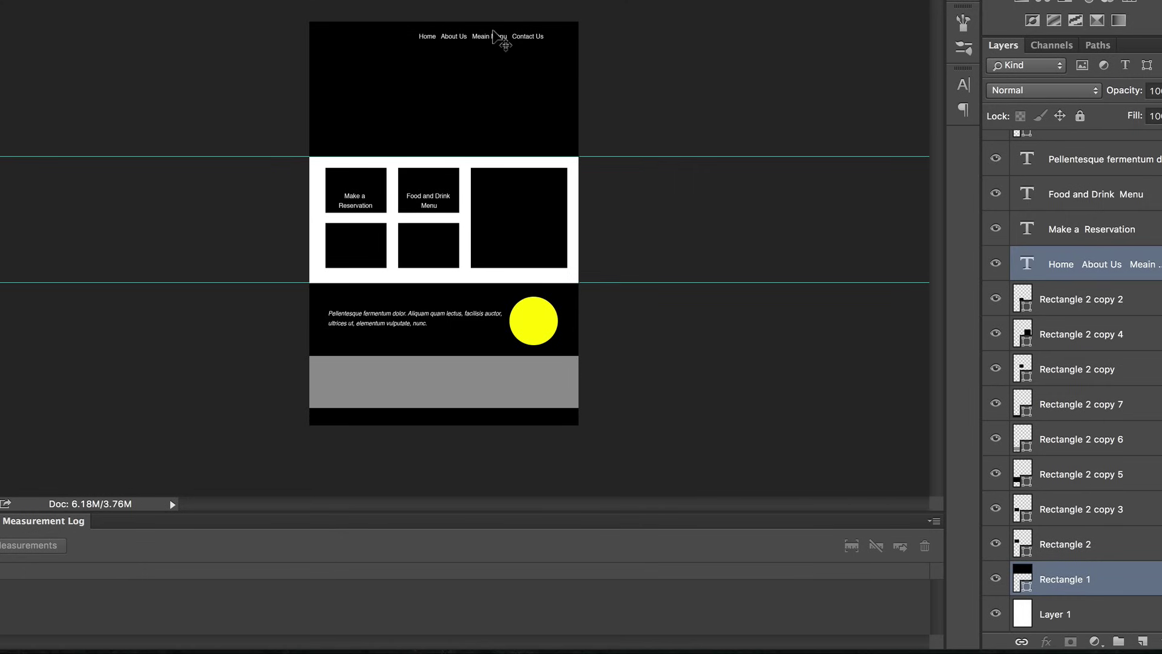
pyautogui.hotkey('ctrl', 'g')
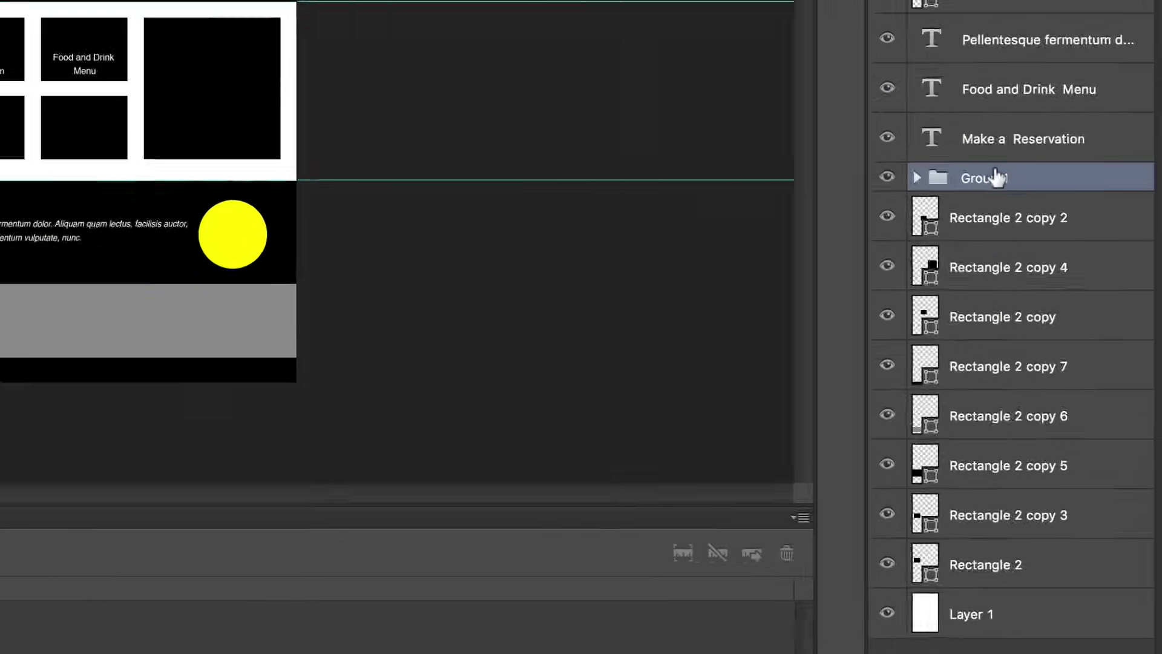
pyautogui.doubleClick(1075, 280)
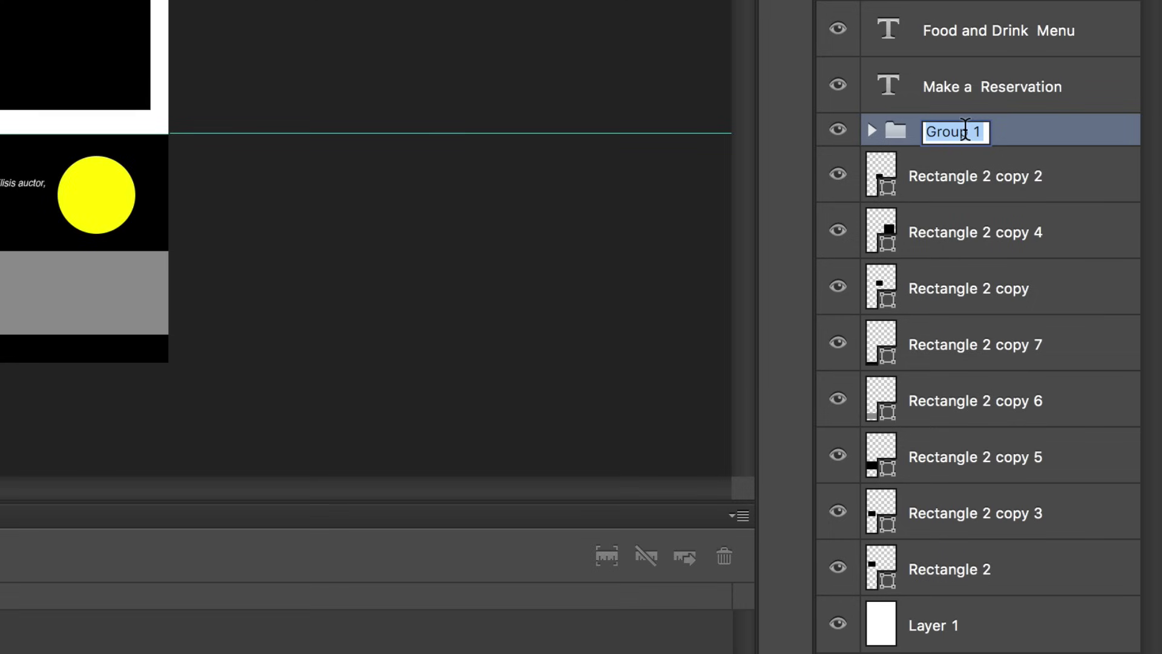
pyautogui.write('Header')
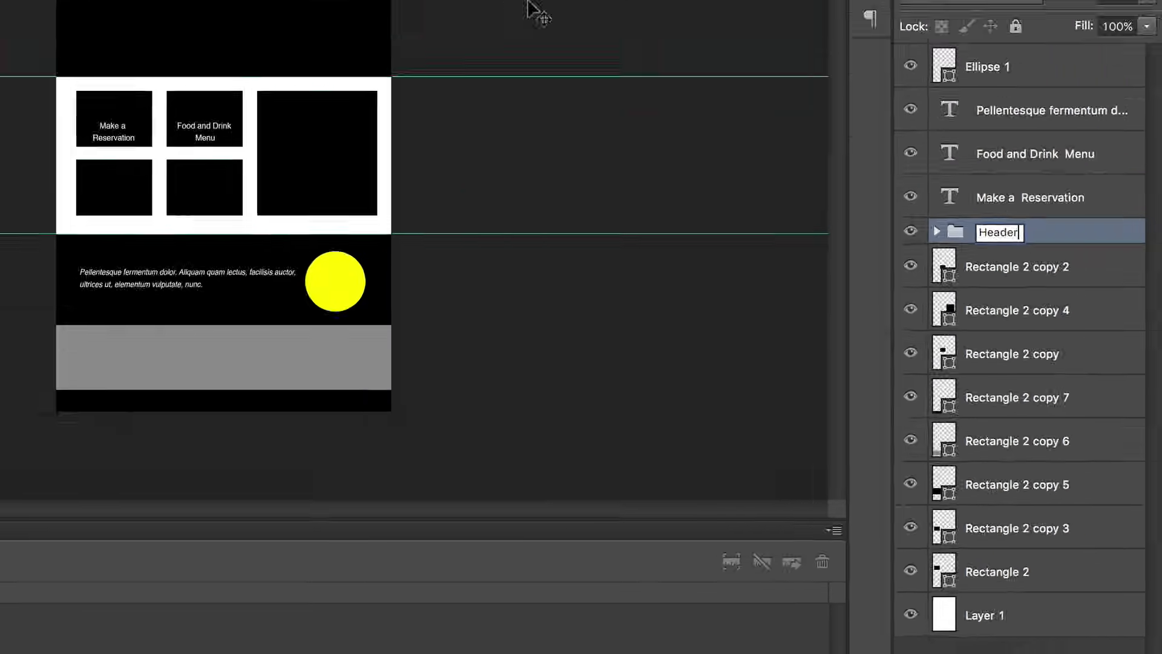
pyautogui.press('Return')
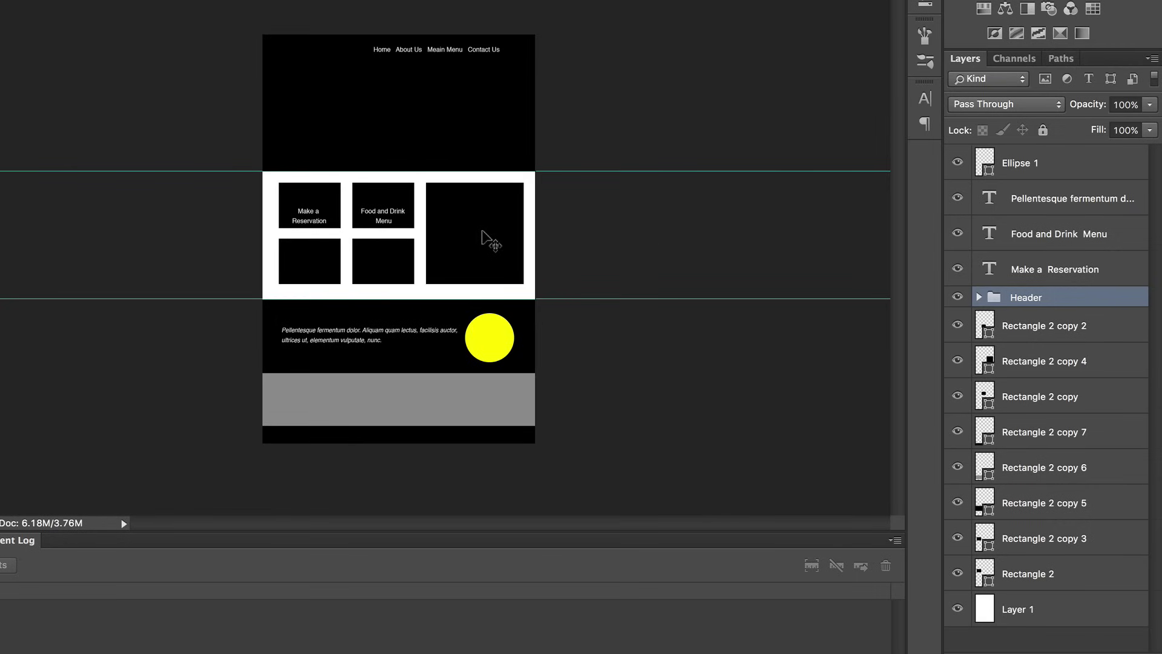
# Step: Group the five grid boxes with the "Make a Reservation" and "Food and Drink Menu" labels, naming the group "main area"
pyautogui.click(479, 231)
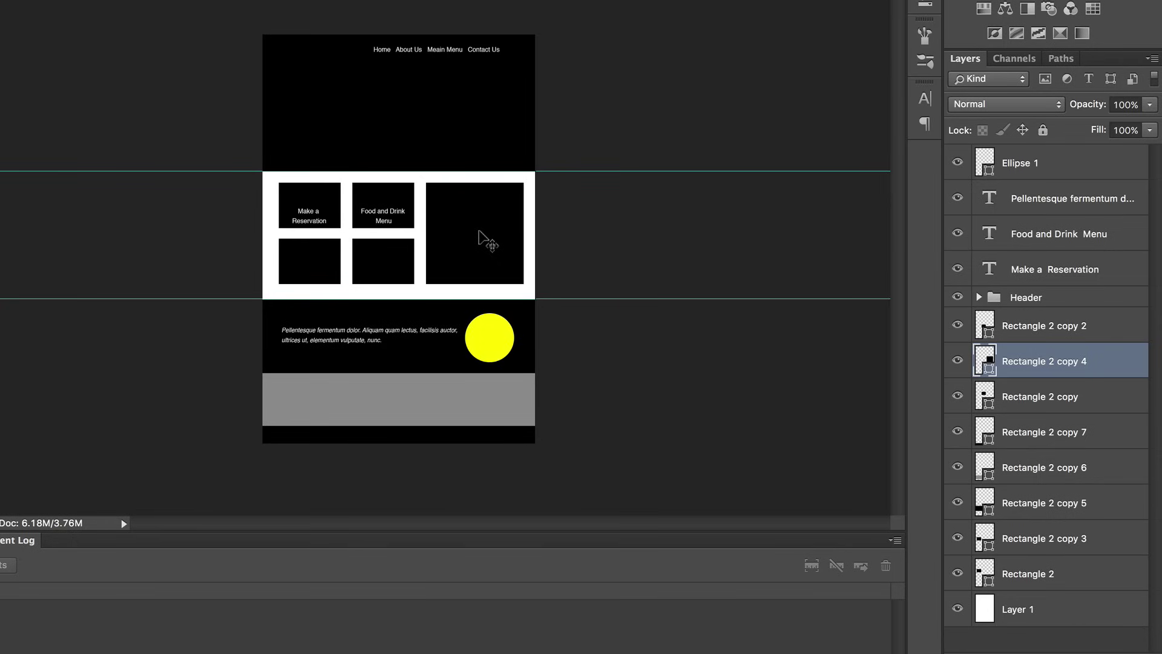
pyautogui.keyDown('shift'); pyautogui.click(388, 247); pyautogui.keyUp('shift')
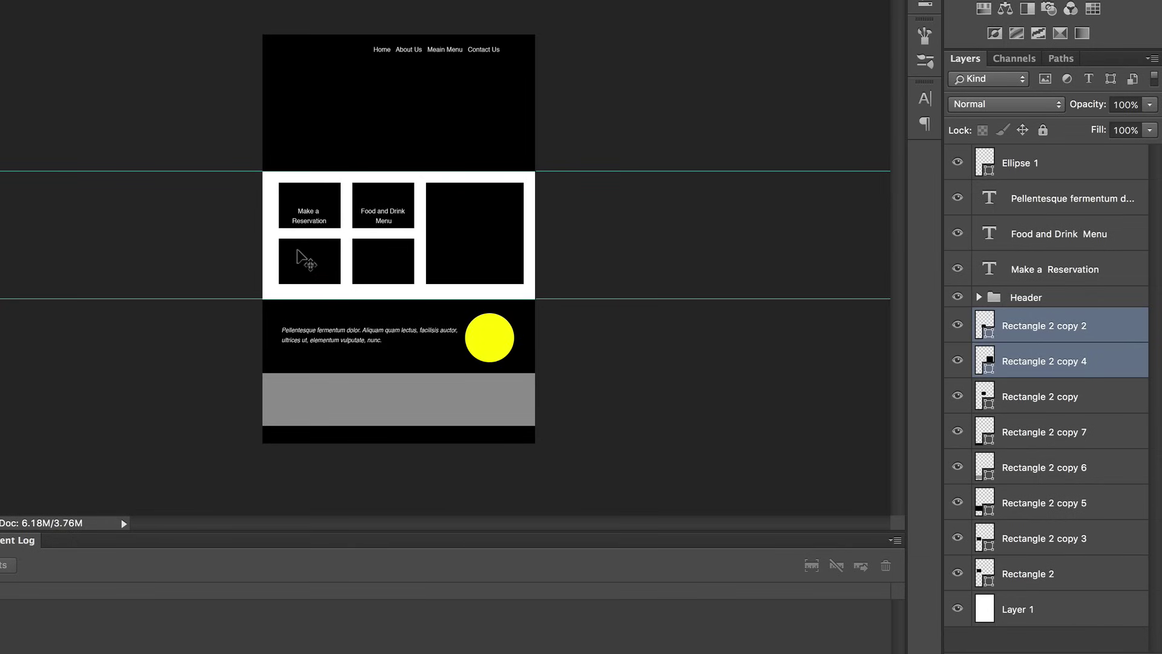
pyautogui.keyDown('shift'); pyautogui.click(298, 251); pyautogui.keyUp('shift')
pyautogui.keyDown('shift'); pyautogui.click(320, 193); pyautogui.keyUp('shift')
pyautogui.keyDown('shift'); pyautogui.click(362, 196); pyautogui.keyUp('shift')
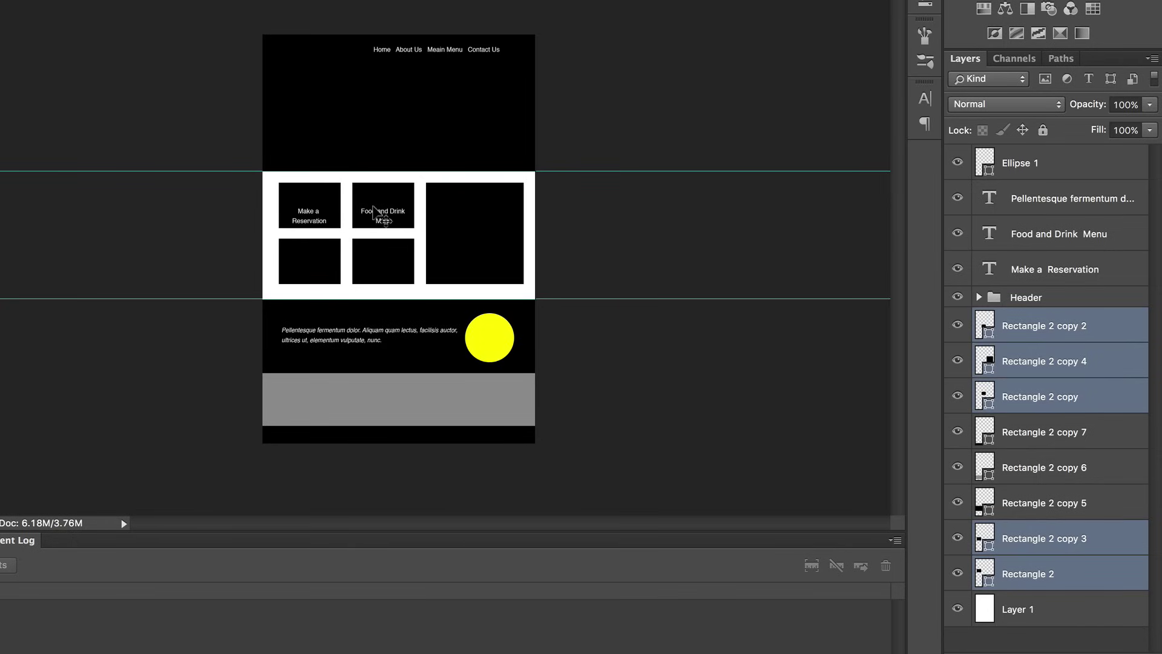
pyautogui.keyDown('shift'); pyautogui.click(372, 206); pyautogui.keyUp('shift')
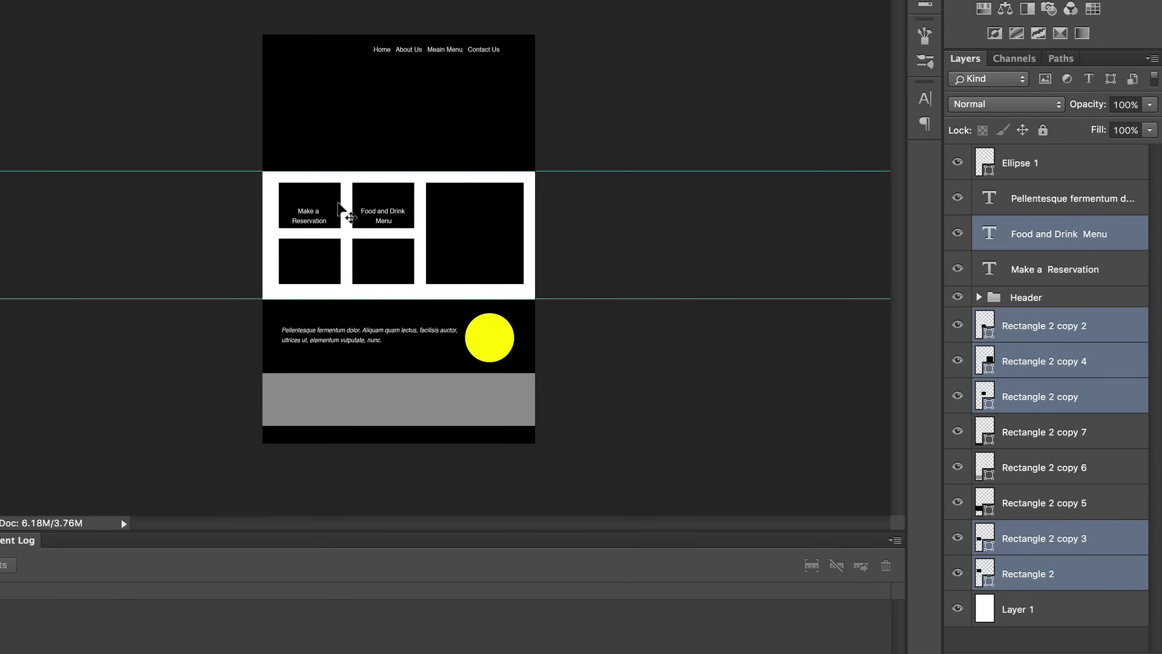
pyautogui.keyDown('shift'); pyautogui.click(310, 206); pyautogui.keyUp('shift')
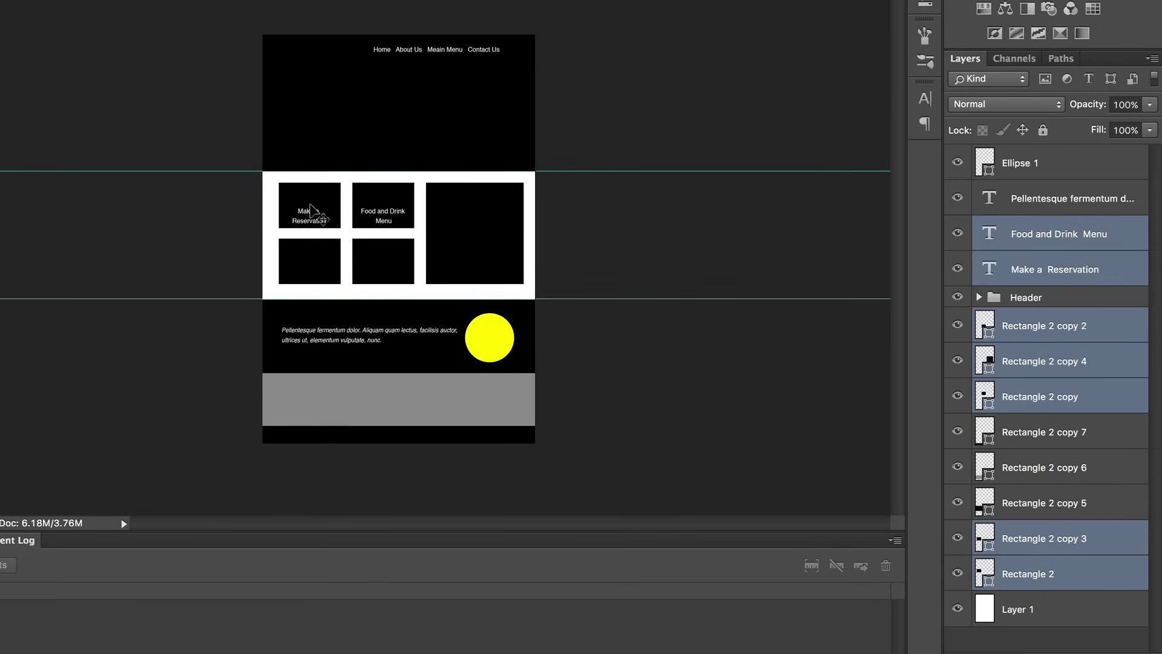
pyautogui.hotkey('ctrl', 'g')
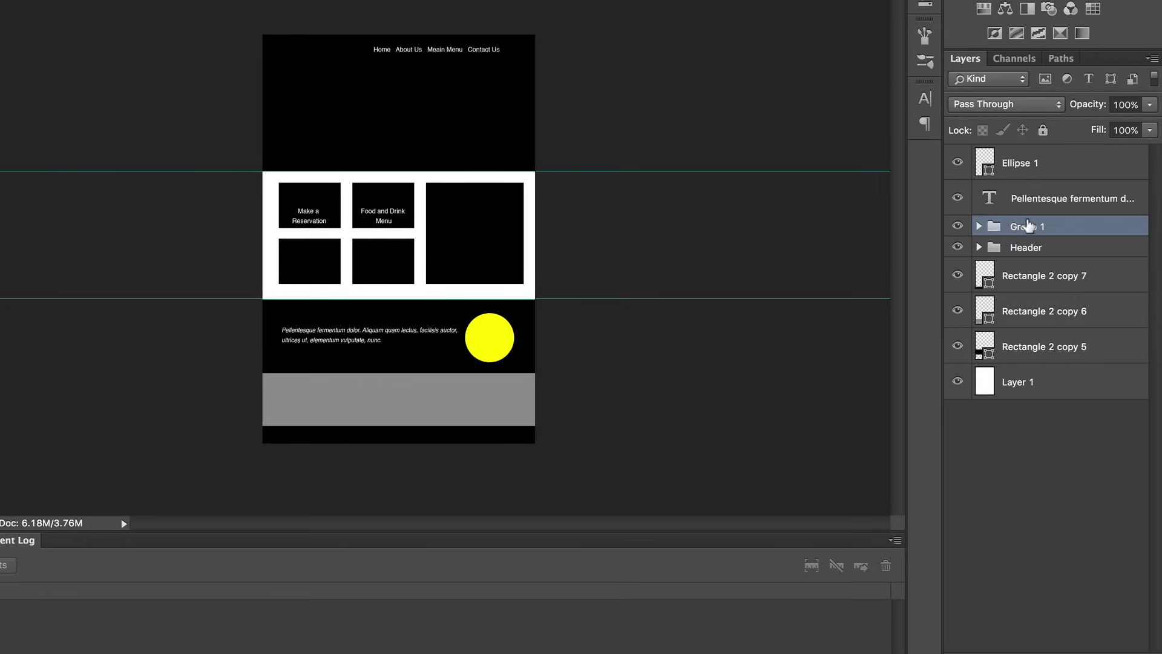
pyautogui.doubleClick(1028, 226)
pyautogui.write('main area')
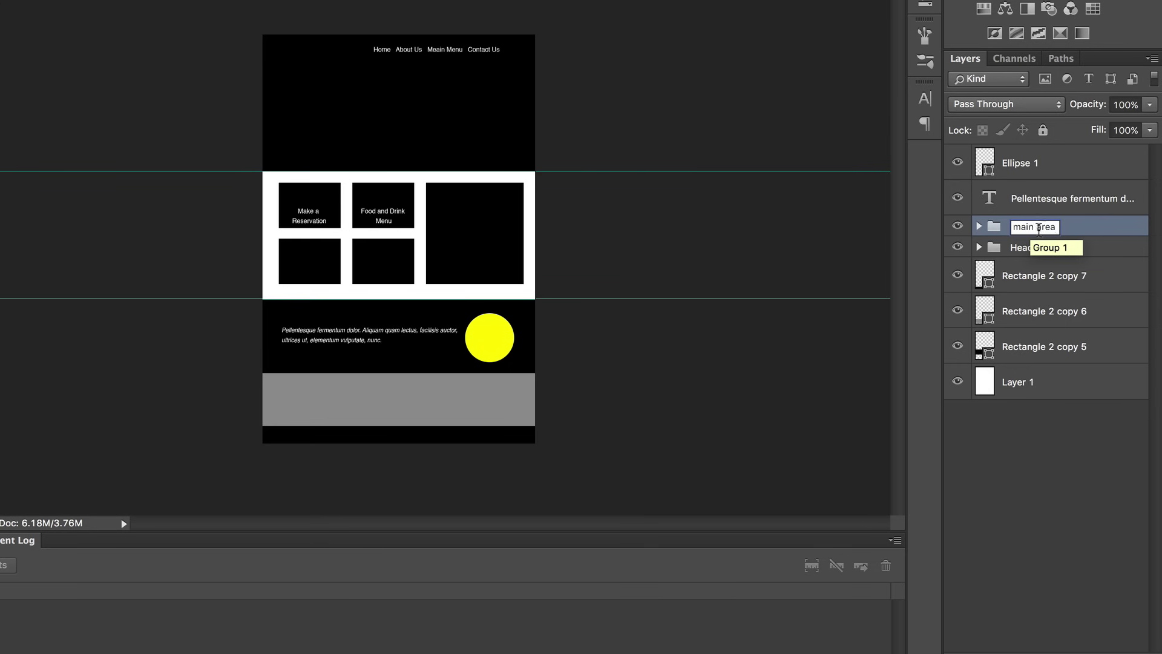
pyautogui.press('Return')
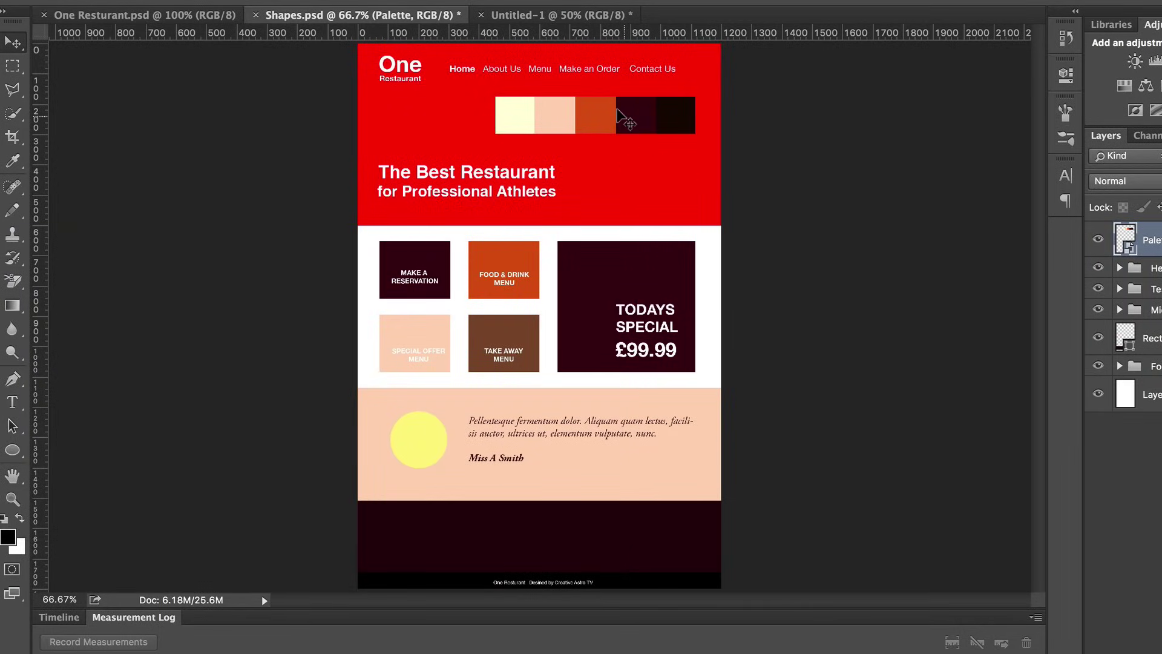
# Step: Hide the Palette layer in Shapes.psd and select the red header rectangle
pyautogui.click(1098, 239)
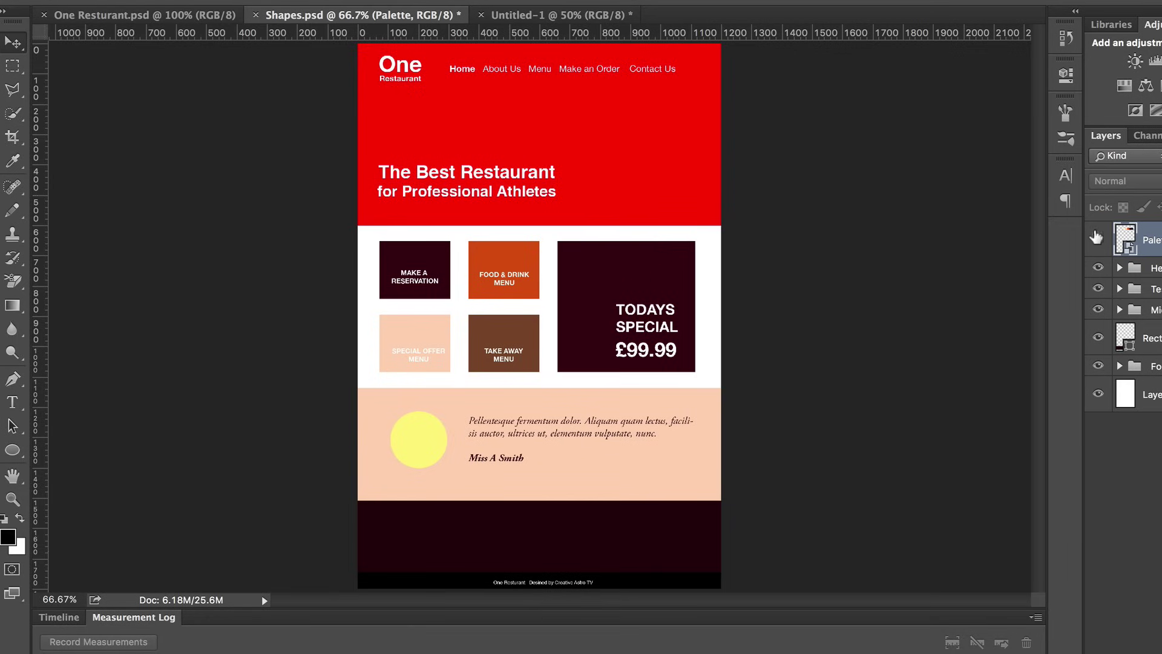
pyautogui.click(605, 129)
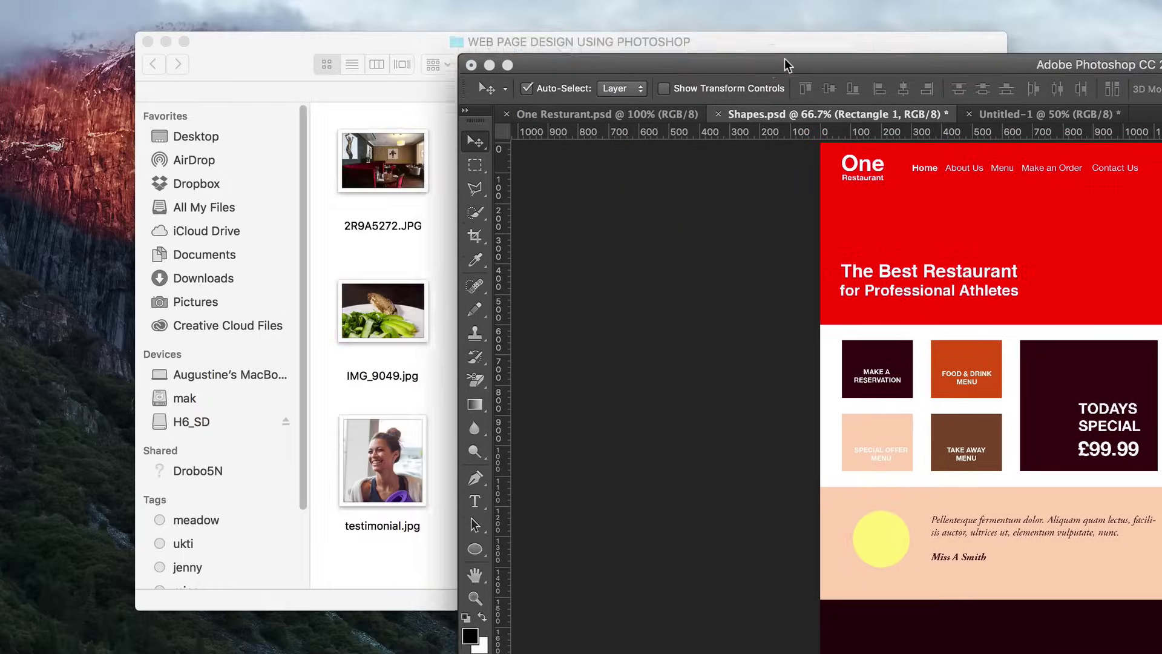
pyautogui.click(240, 43)
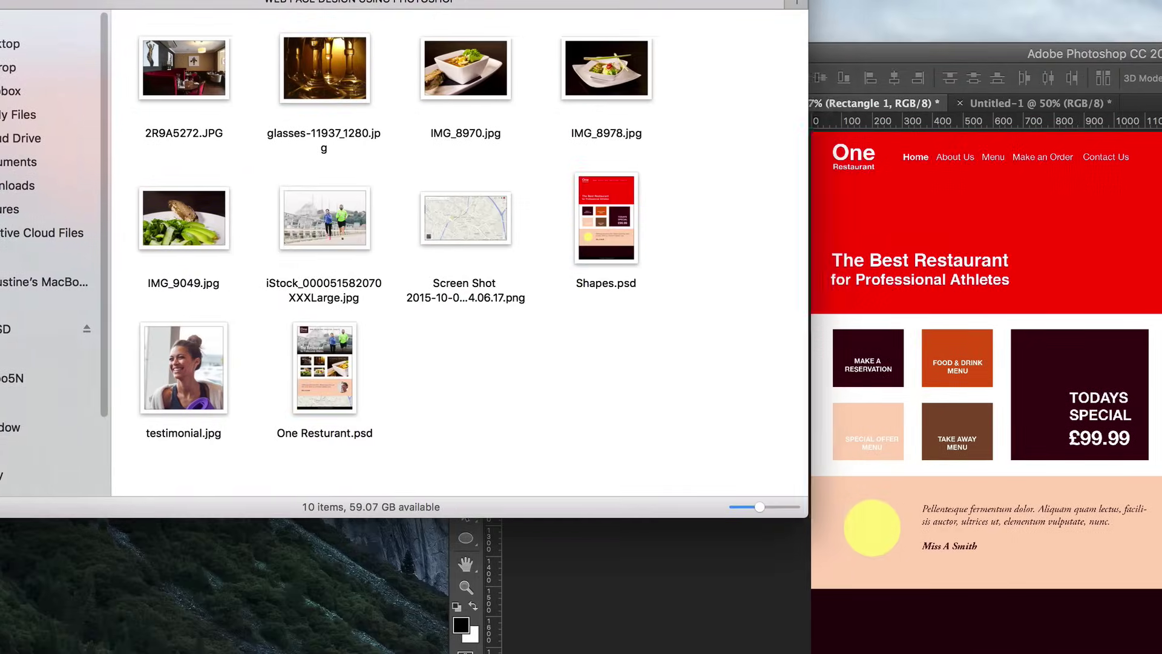
pyautogui.moveTo(363, 3); pyautogui.dragTo(311, 3)
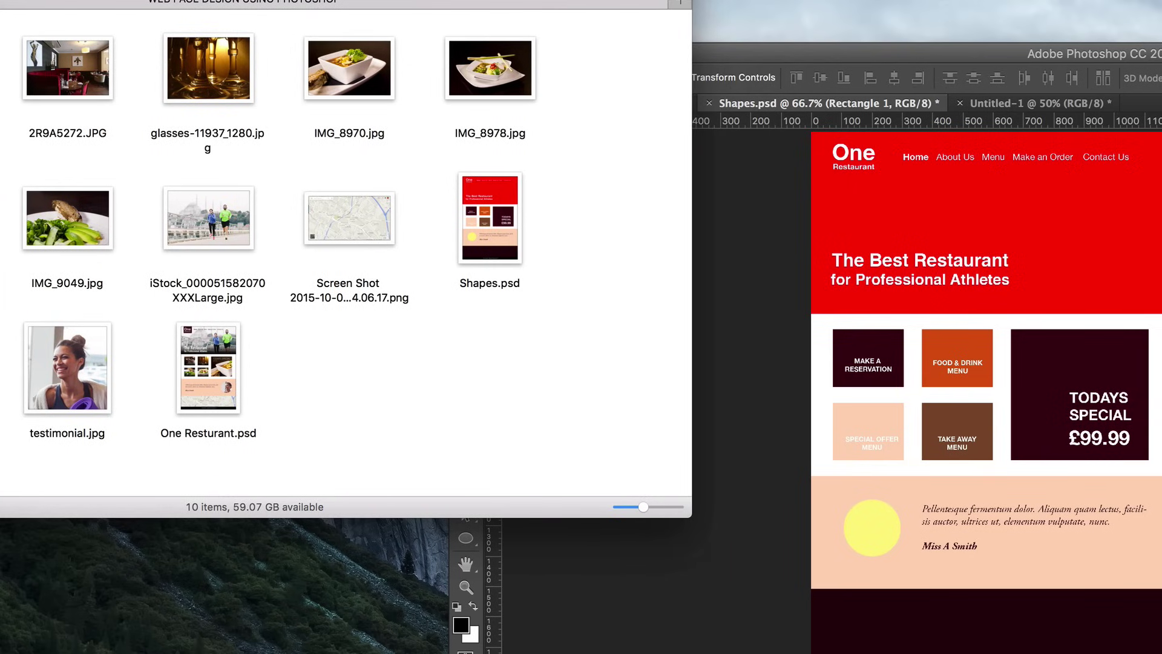
pyautogui.click(943, 214)
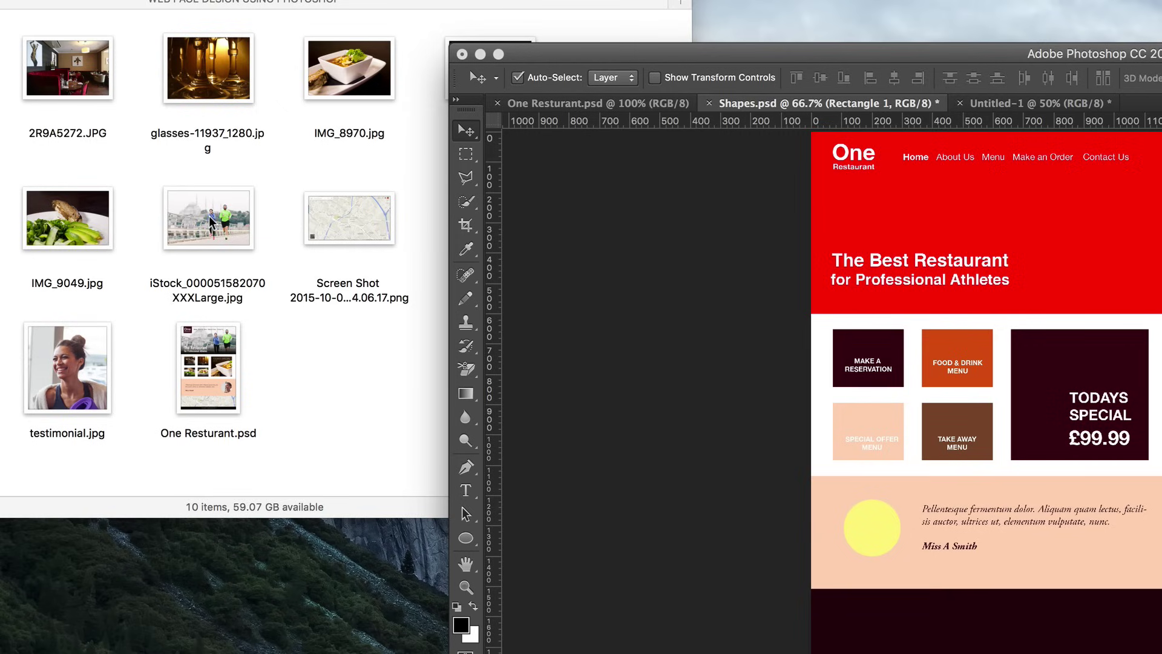
pyautogui.moveTo(209, 224); pyautogui.dragTo(1046, 221)
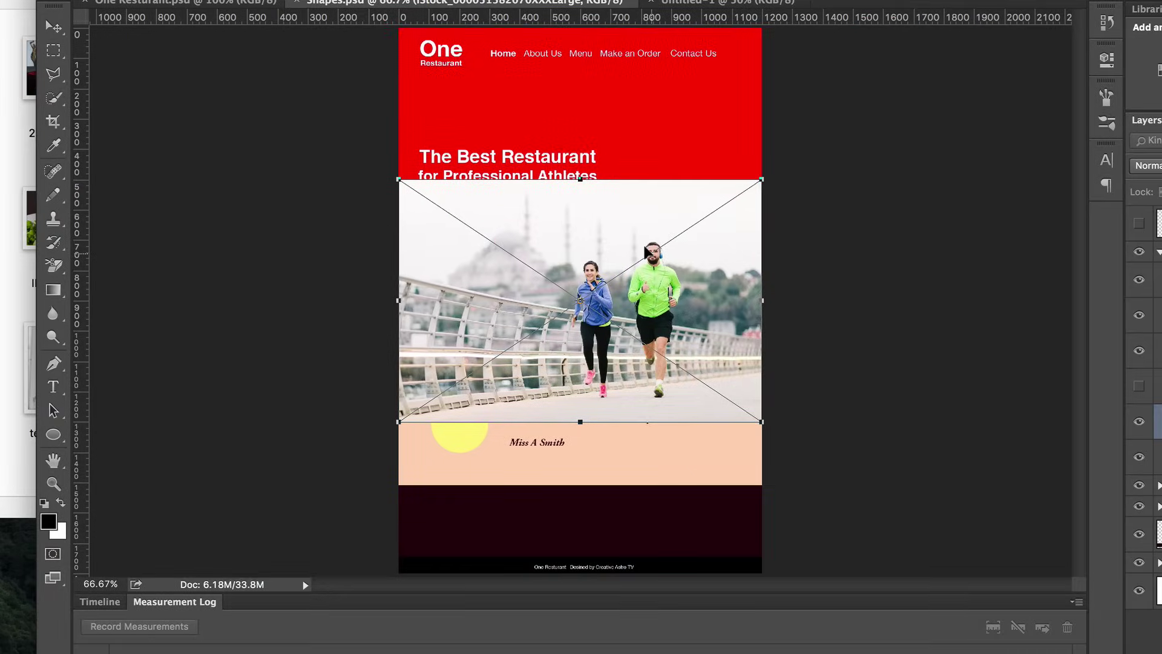
pyautogui.moveTo(617, 216); pyautogui.dragTo(623, 46)
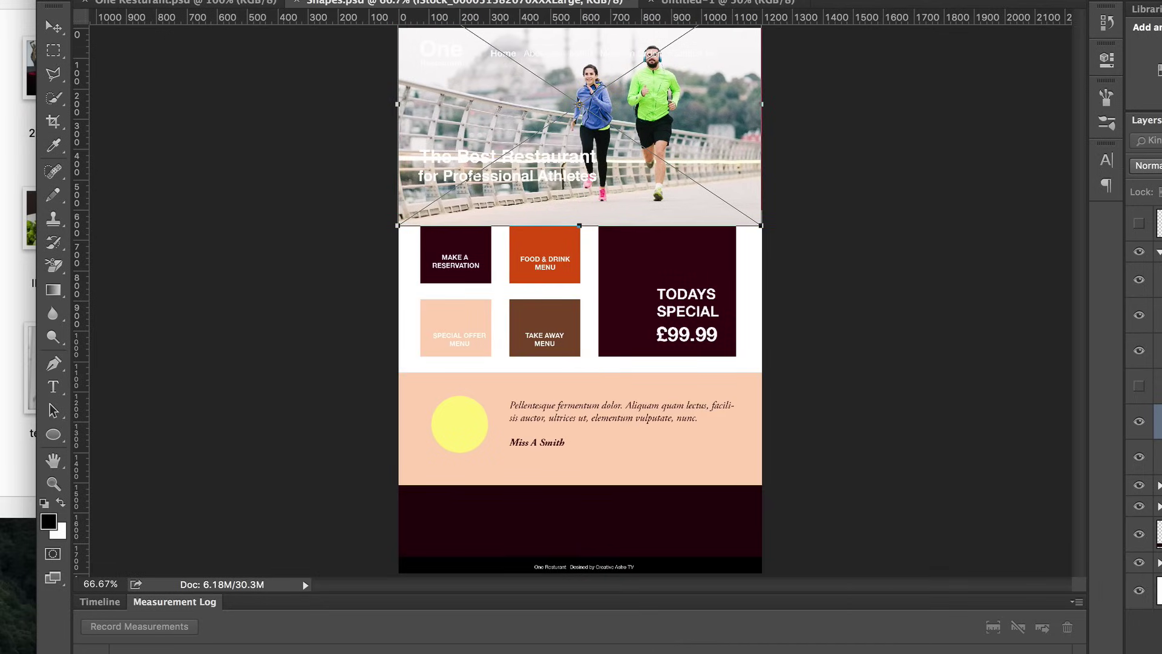
pyautogui.press('Return')
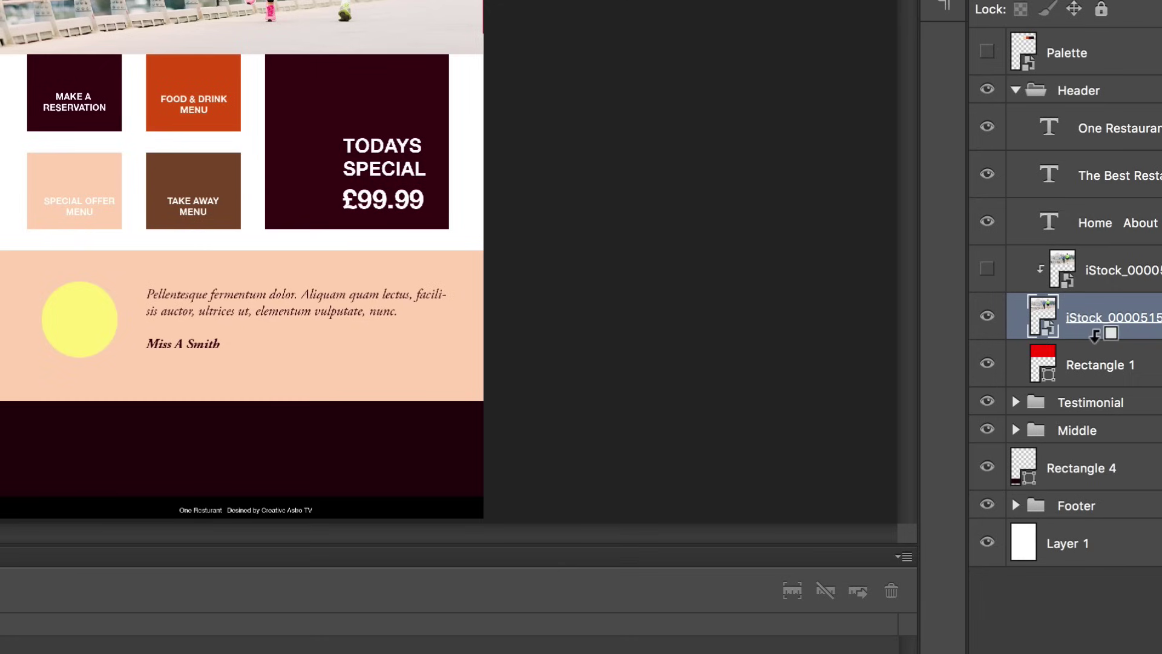
# Step: Clip the runners photo to the red header rectangle, enlarging and repositioning it to fill the header
pyautogui.keyDown('alt'); pyautogui.click(1096, 336); pyautogui.keyUp('alt')
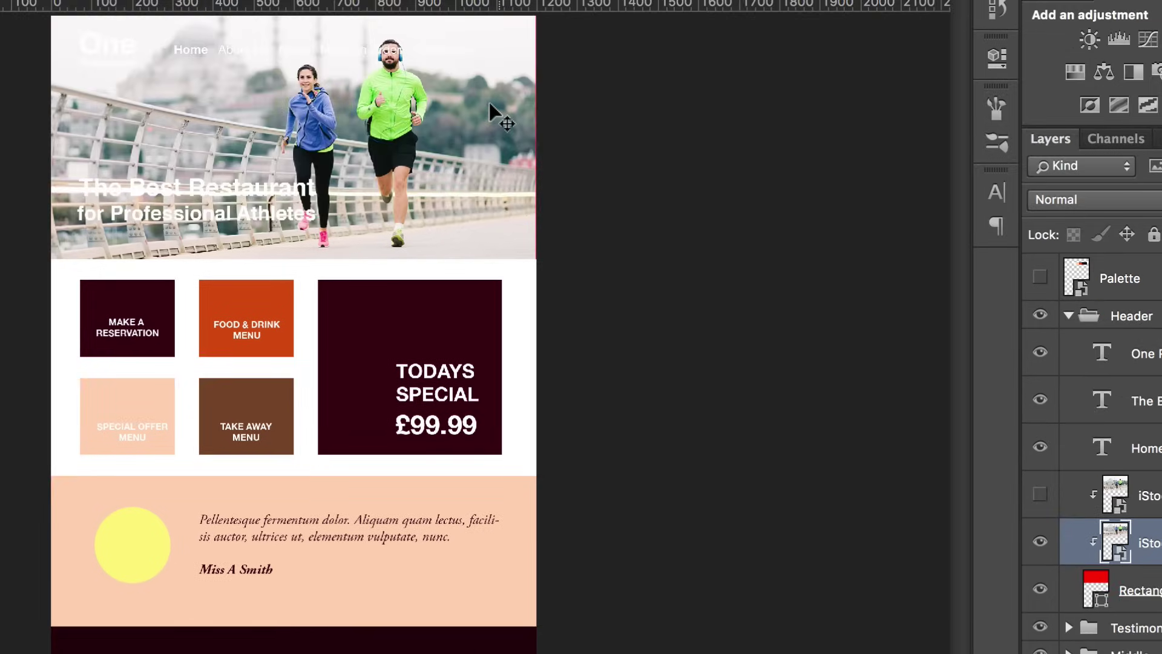
pyautogui.moveTo(489, 105); pyautogui.dragTo(483, 117)
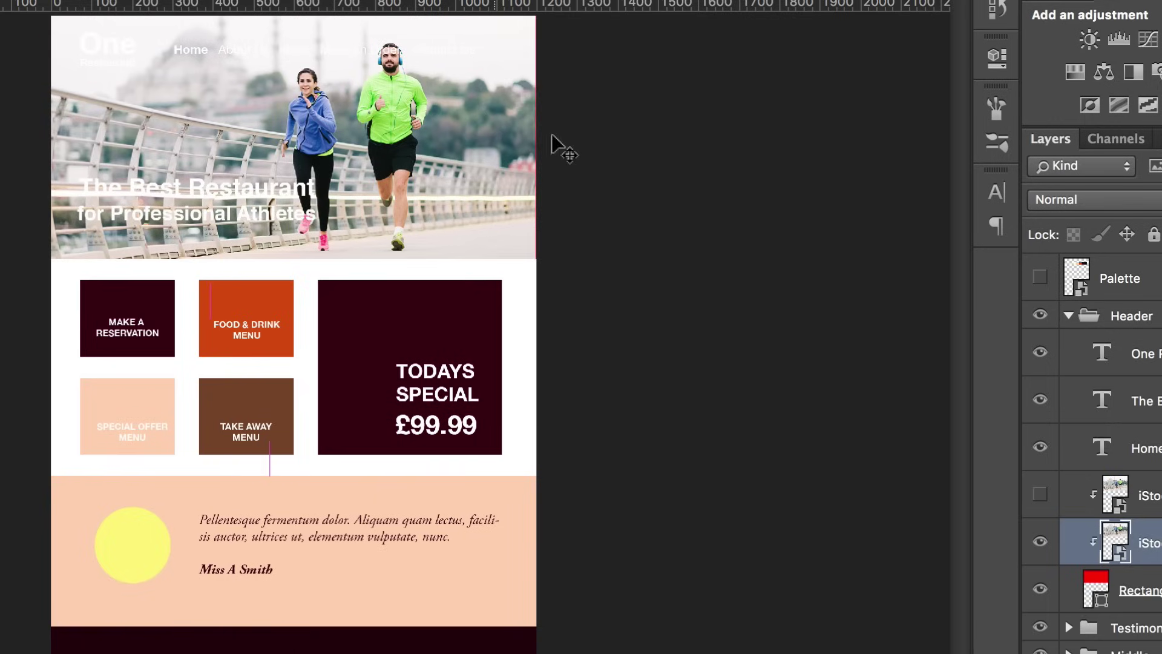
pyautogui.hotkey('ctrl', 'z')
pyautogui.hotkey('ctrl', 't')
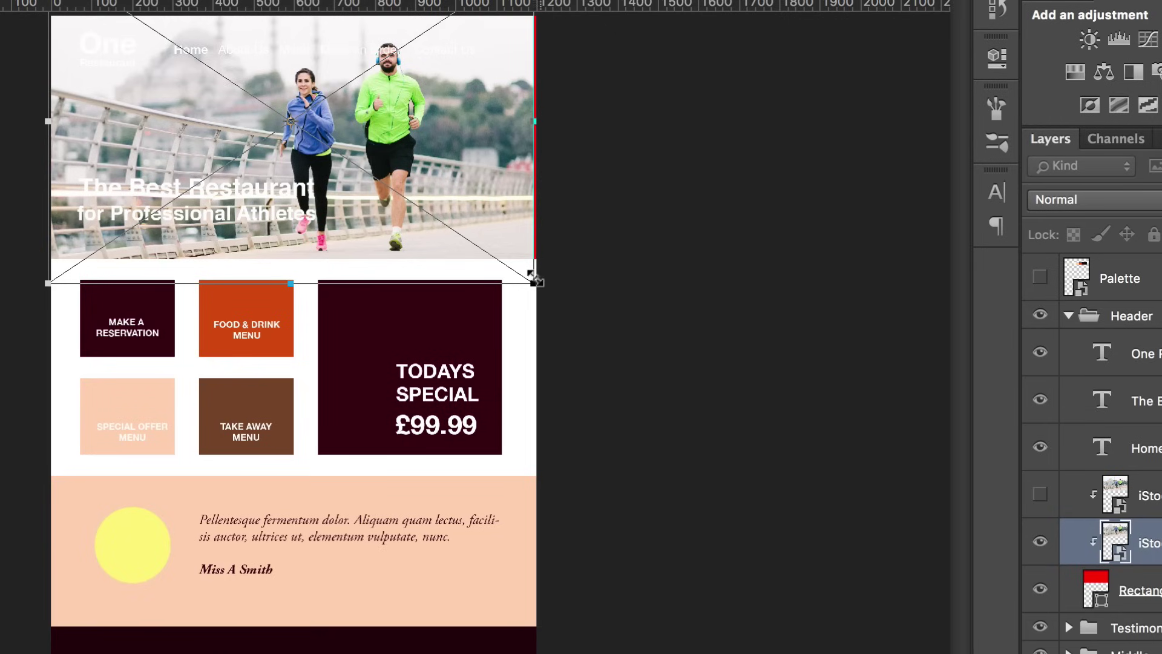
pyautogui.moveTo(534, 280); pyautogui.dragTo(567, 319)
pyautogui.moveTo(486, 183)
pyautogui.mouseDown()
pyautogui.moveTo(497, 180)
pyautogui.moveTo(481, 182)
pyautogui.mouseUp()
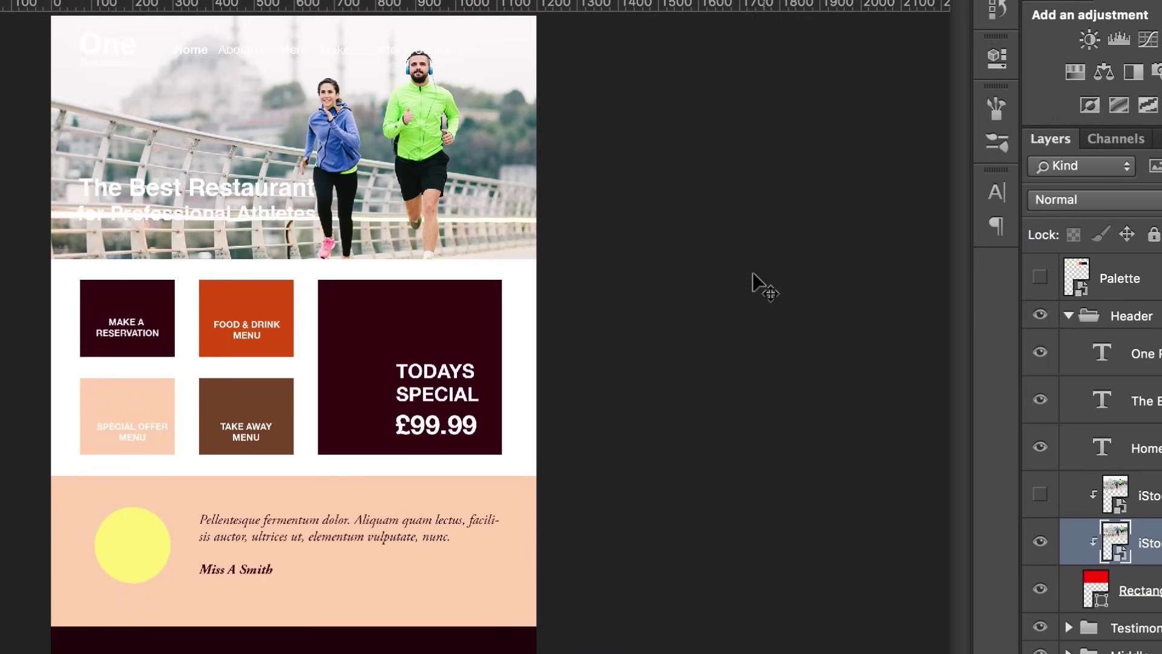
# Step: Place IMG_8970.jpg from the Finder folder above the large dark box and shift it right over the "TODAYS SPECIAL" area
pyautogui.click(424, 318)
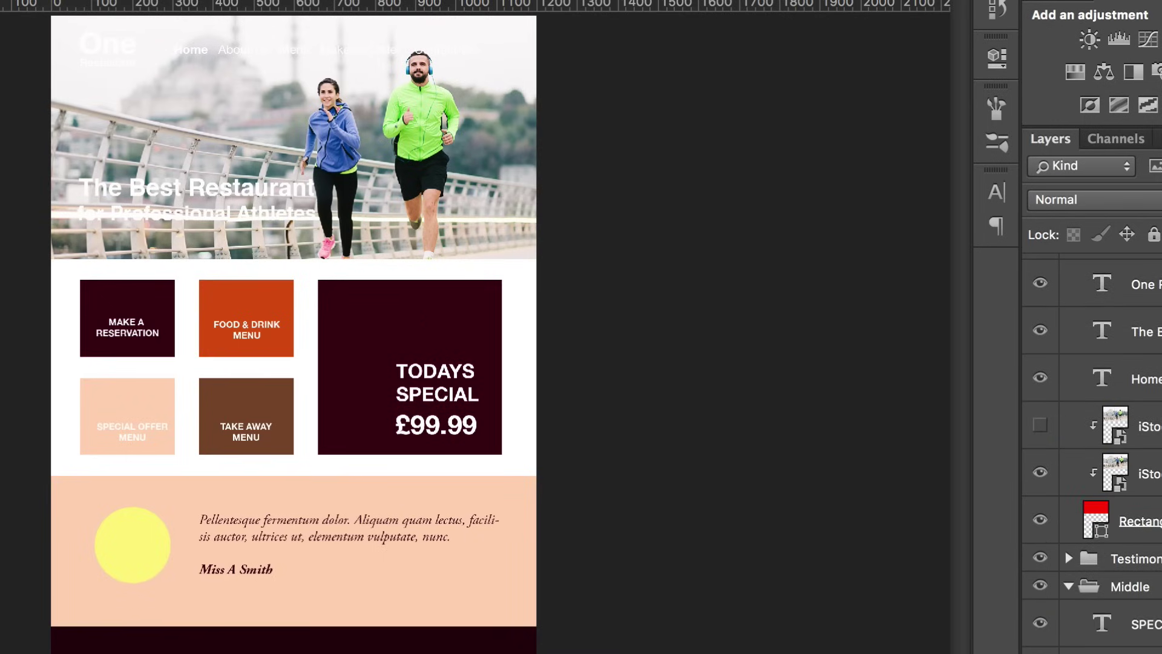
pyautogui.press('super+Tab')
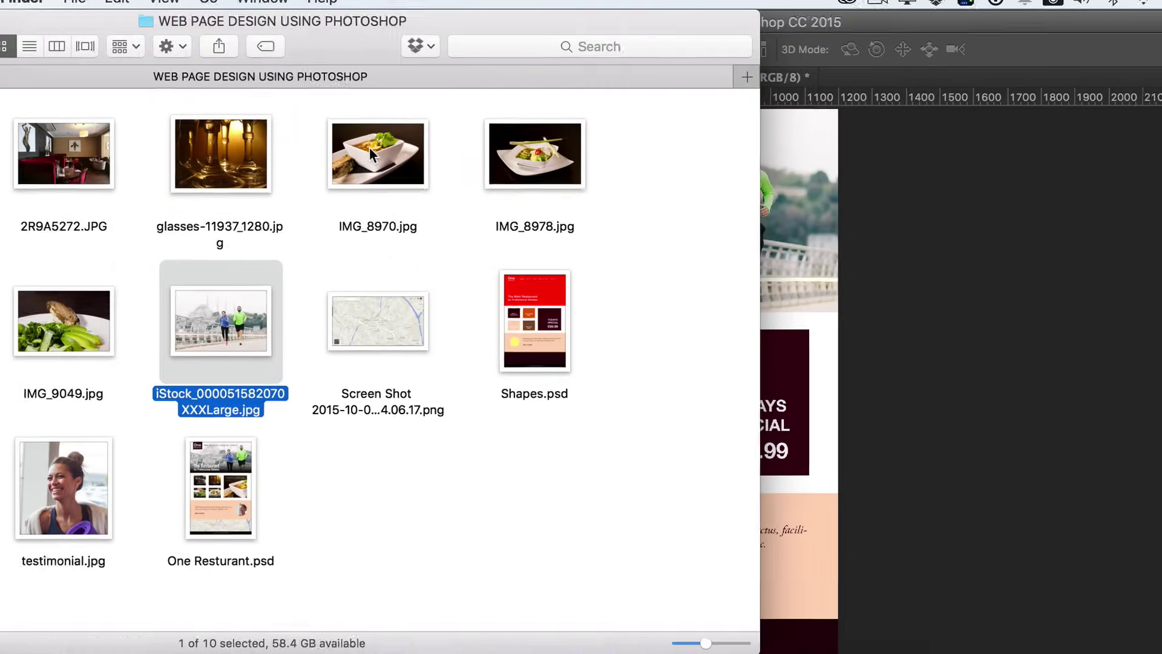
pyautogui.moveTo(9, 68); pyautogui.dragTo(483, 341)
pyautogui.moveTo(831, 384); pyautogui.dragTo(832, 381)
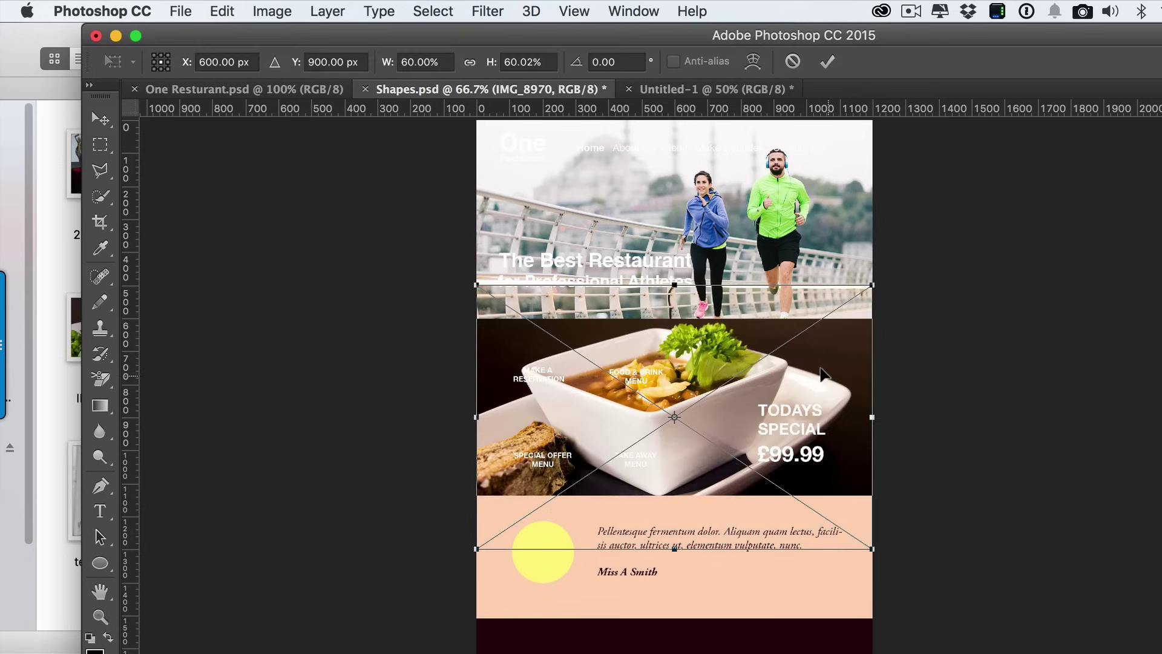
pyautogui.moveTo(681, 358); pyautogui.dragTo(751, 356)
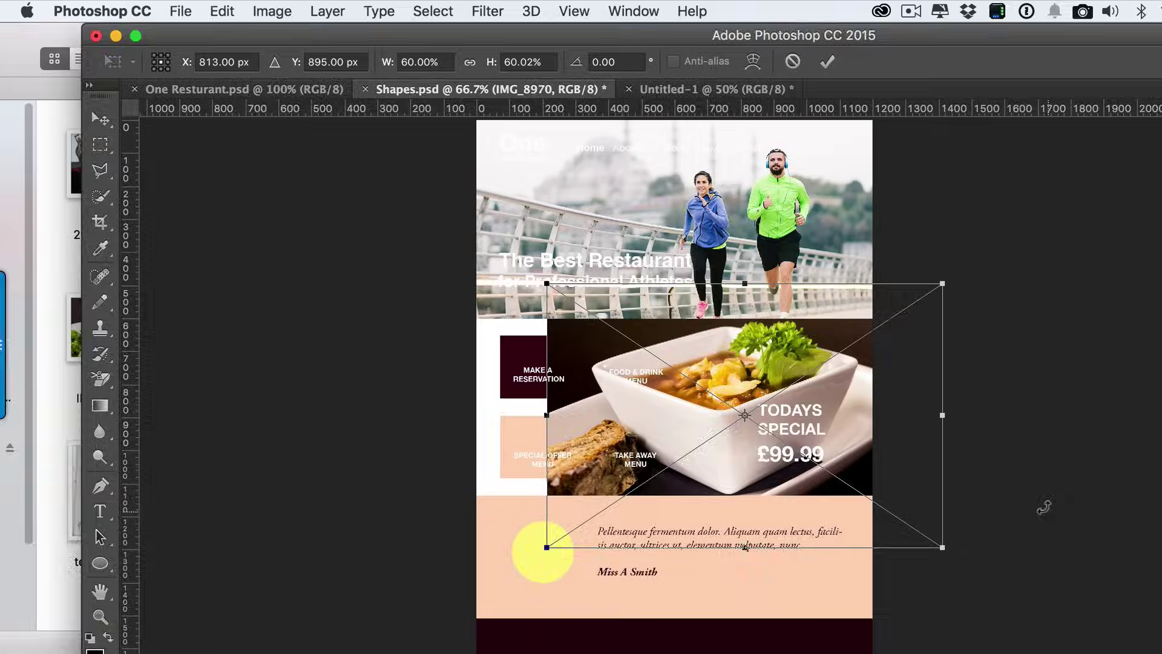
pyautogui.press('Return')
# Step: Clip the IMG_8970 photo to the large box, reposition it and move the "TODAYS SPECIAL" heading to the box's upper-left corner
pyautogui.scroll(-3, 1066, 478)
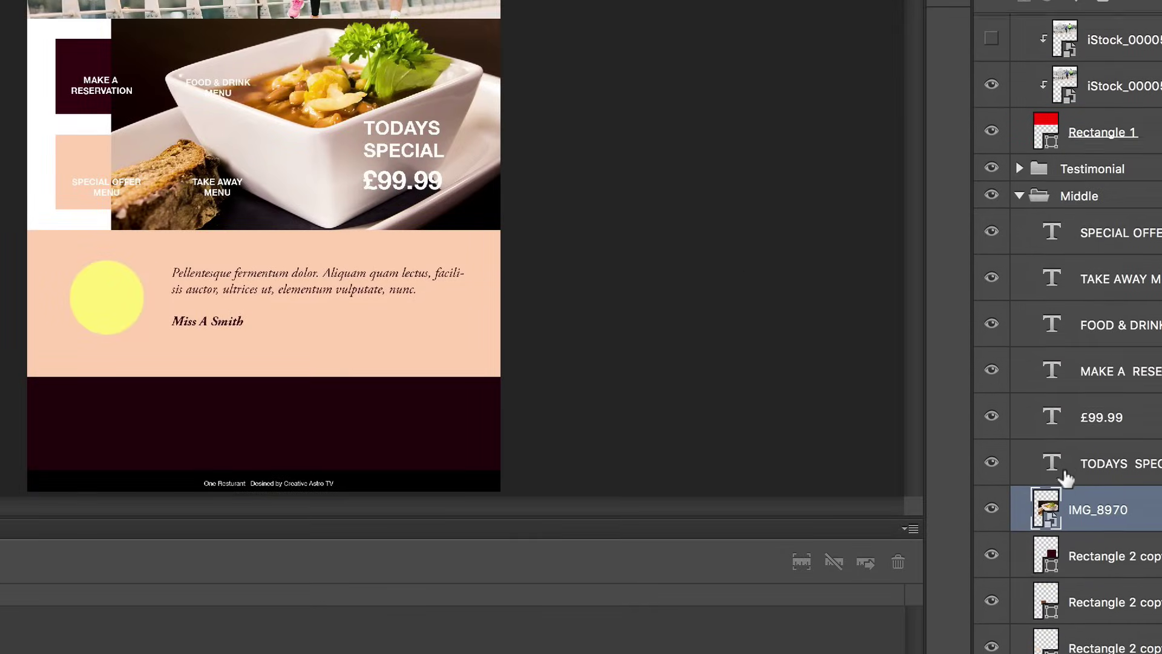
pyautogui.scroll(-1, 1068, 484)
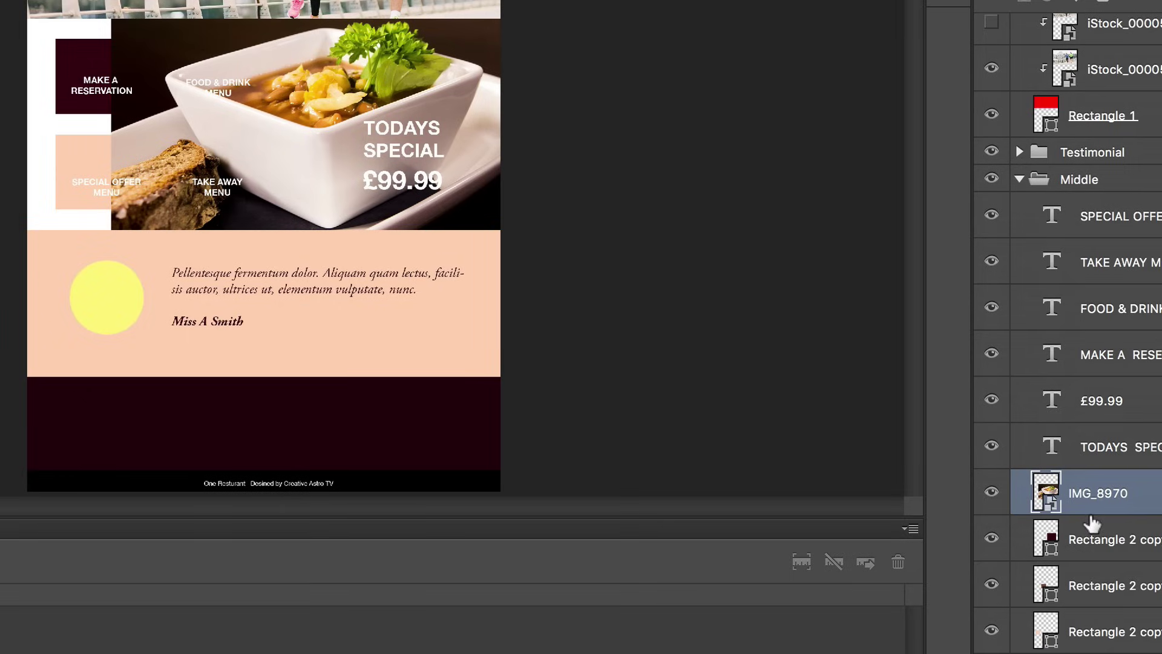
pyautogui.keyDown('alt'); pyautogui.click(1091, 508); pyautogui.keyUp('alt')
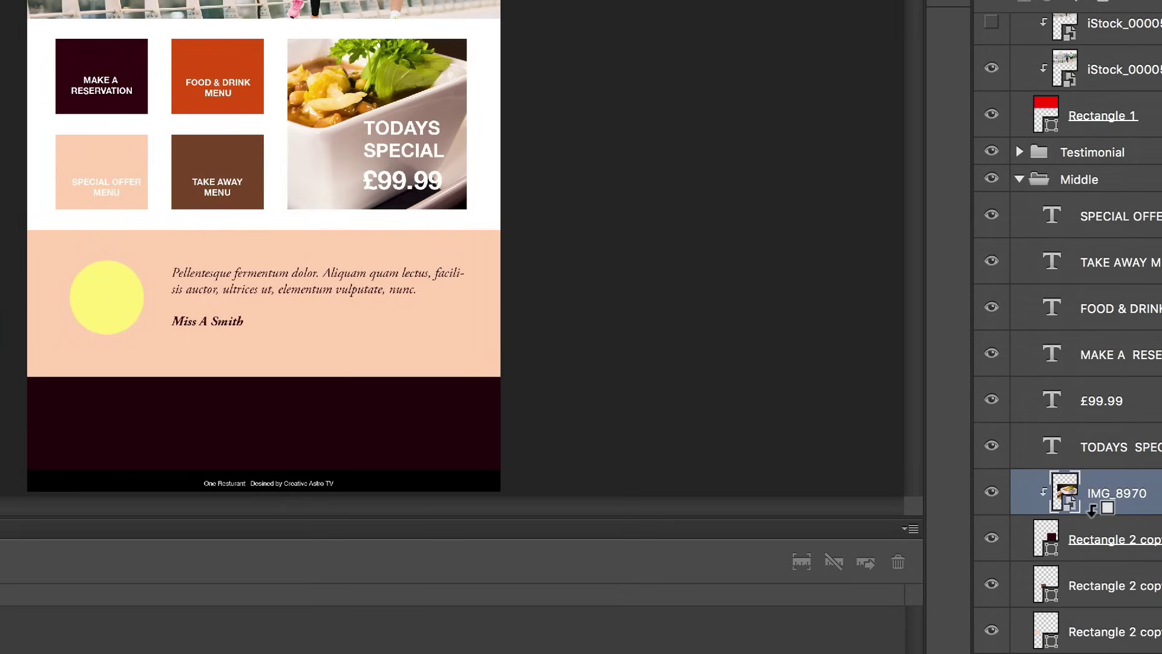
pyautogui.moveTo(332, 67)
pyautogui.mouseDown()
pyautogui.moveTo(307, 72)
pyautogui.moveTo(386, 49)
pyautogui.moveTo(395, 90)
pyautogui.moveTo(404, 80)
pyautogui.moveTo(391, 95)
pyautogui.moveTo(428, 100)
pyautogui.moveTo(423, 134)
pyautogui.moveTo(334, 59)
pyautogui.mouseUp()
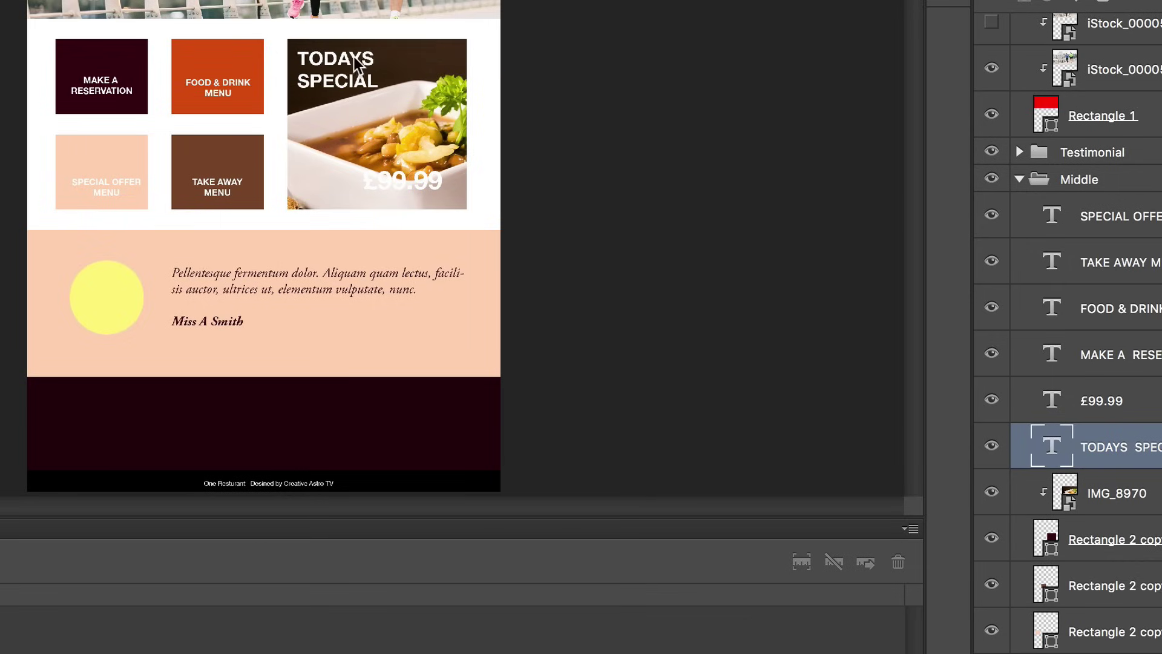
# Step: Put the "TODAYS SPECIAL" heading on one line and set it in Helvetica Neue Thin at 52.63 pt
pyautogui.press('t')
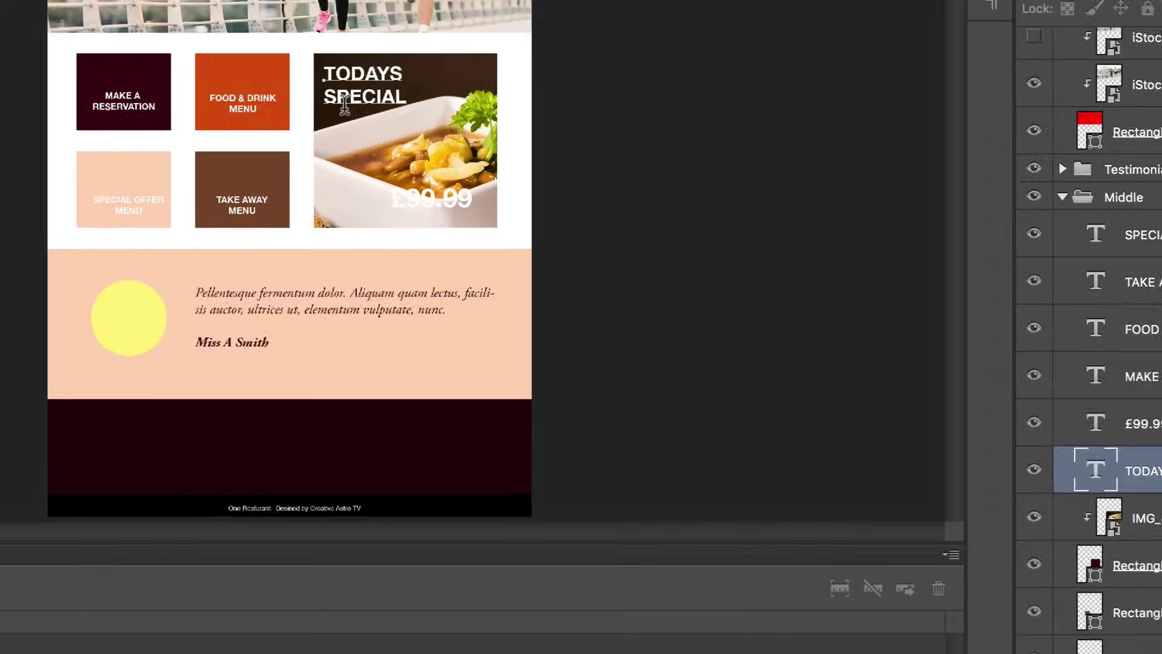
pyautogui.press('BackSpace')
pyautogui.moveTo(839, 239); pyautogui.dragTo(612, 215)
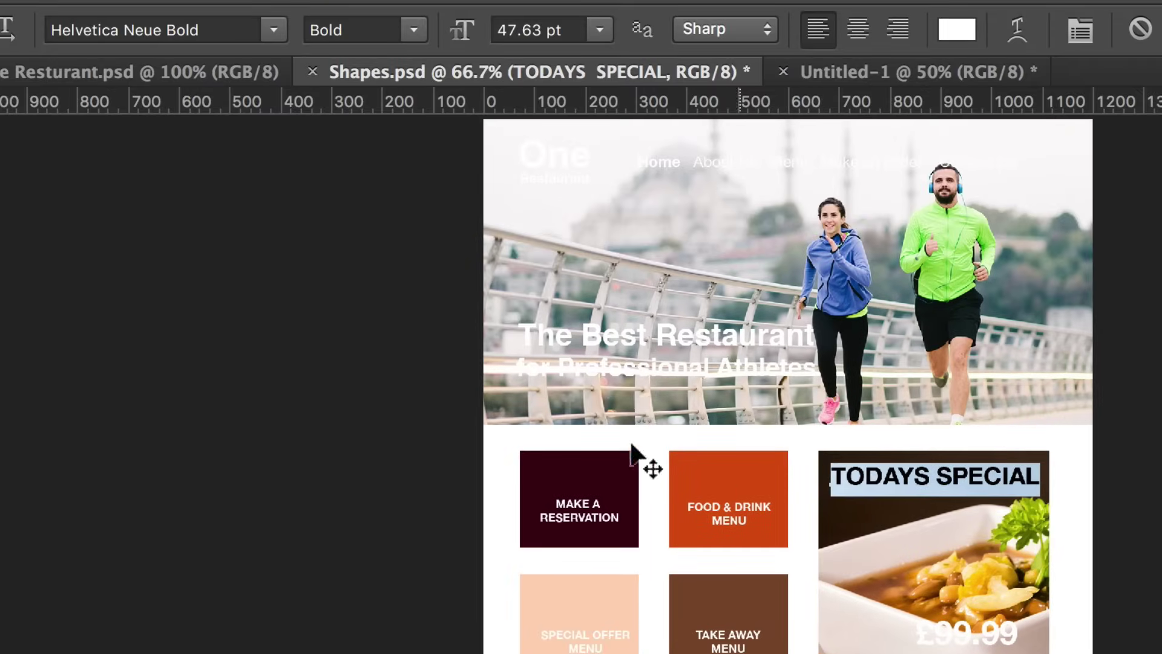
pyautogui.click(413, 34)
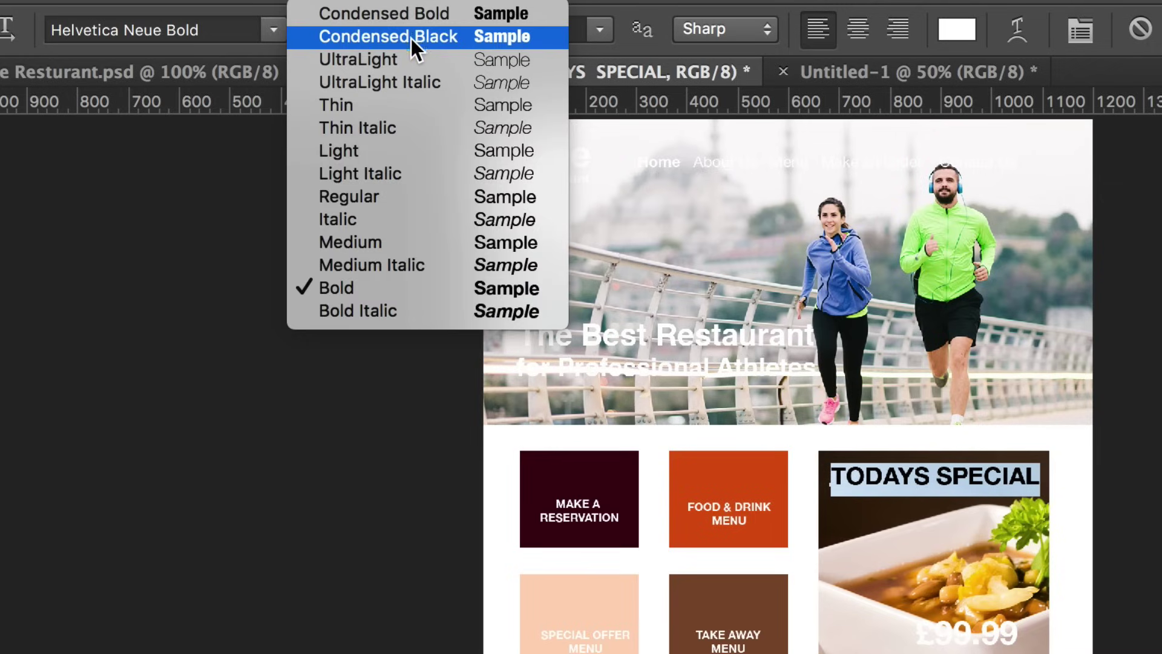
pyautogui.click(399, 106)
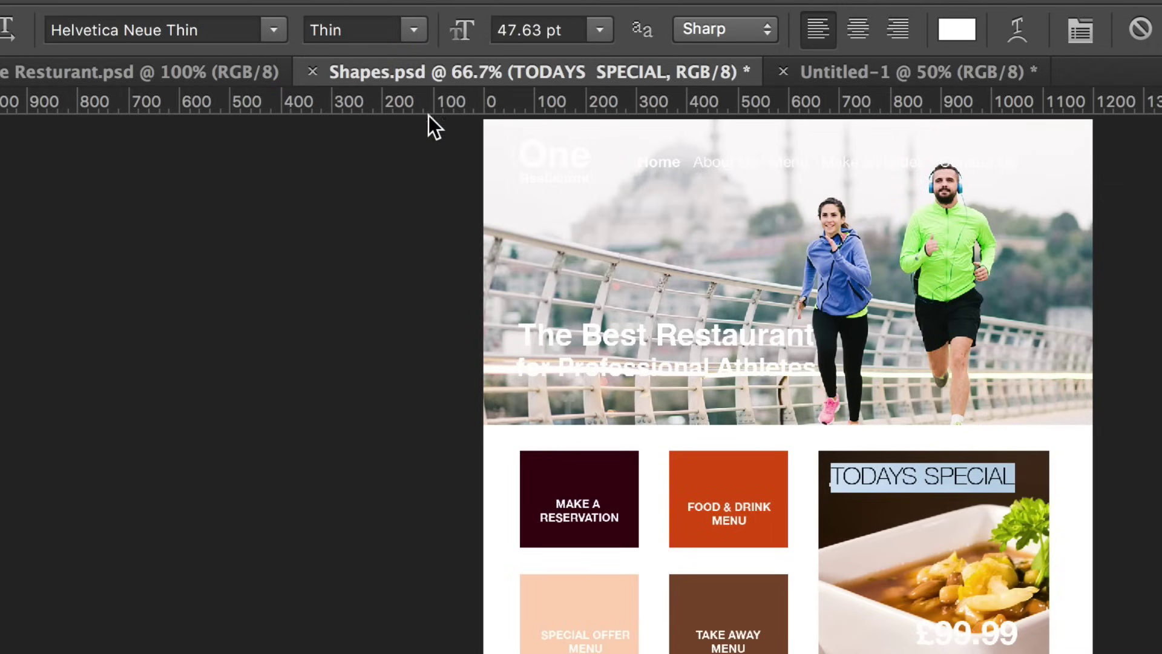
pyautogui.moveTo(460, 31); pyautogui.dragTo(465, 30)
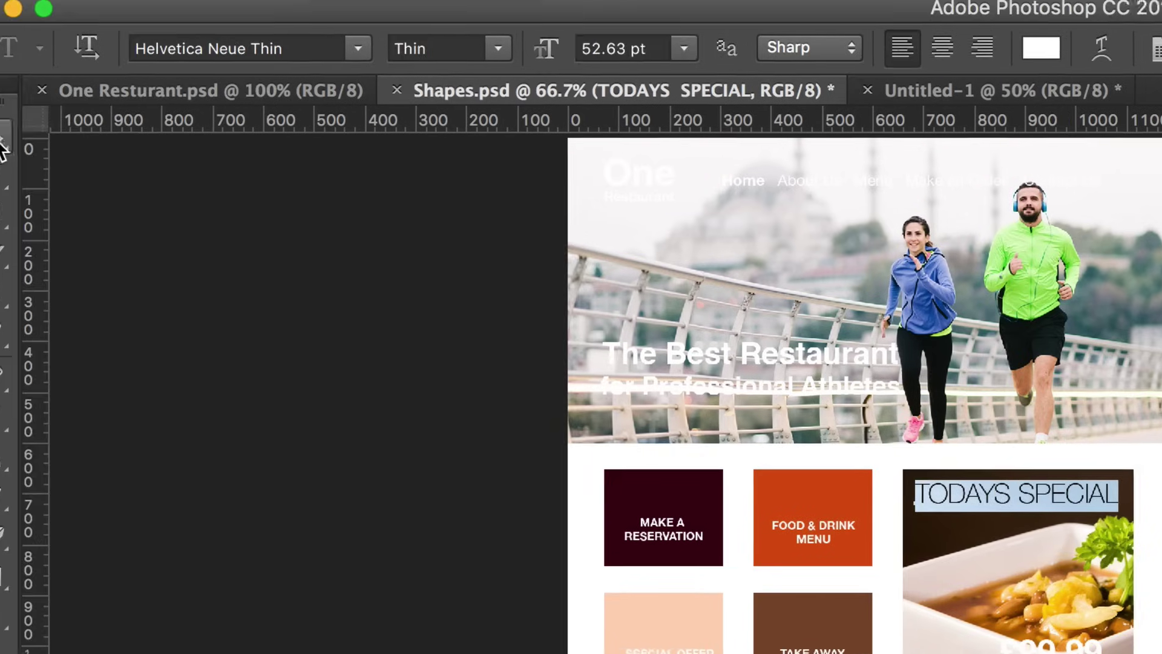
pyautogui.click(3, 147)
pyautogui.click(253, 326)
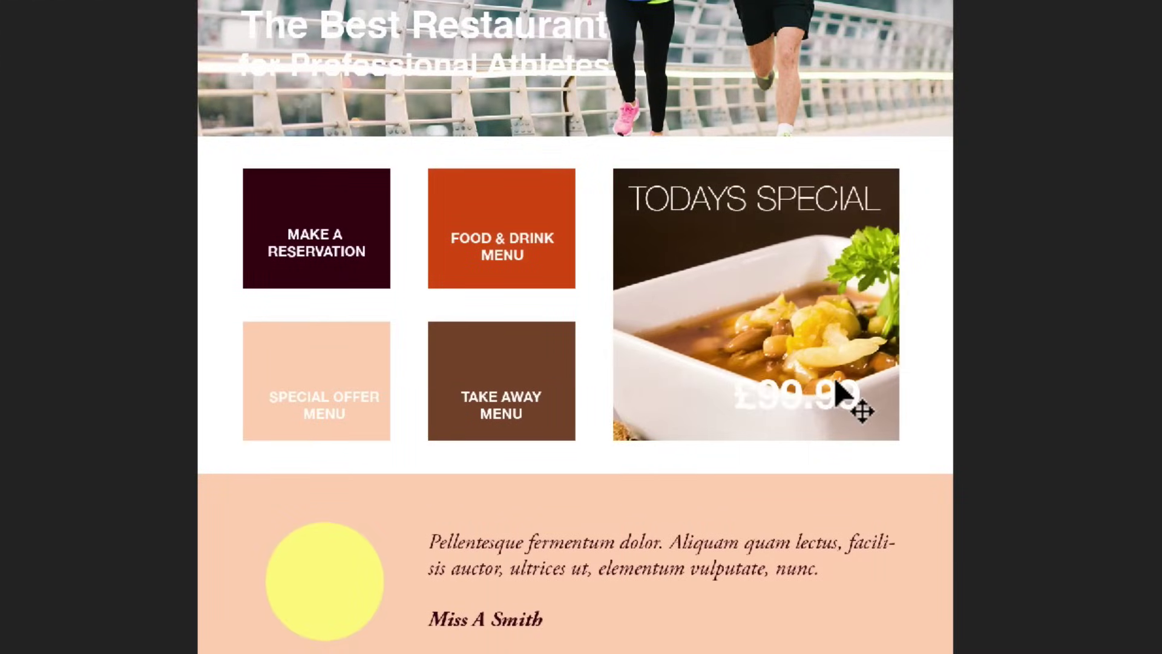
# Step: Move the £99.99 price directly beneath the "TODAYS SPECIAL" heading and set it in Helvetica Neue Thin at 30.96 pt
pyautogui.moveTo(837, 383); pyautogui.dragTo(741, 237)
pyautogui.doubleClick(742, 240)
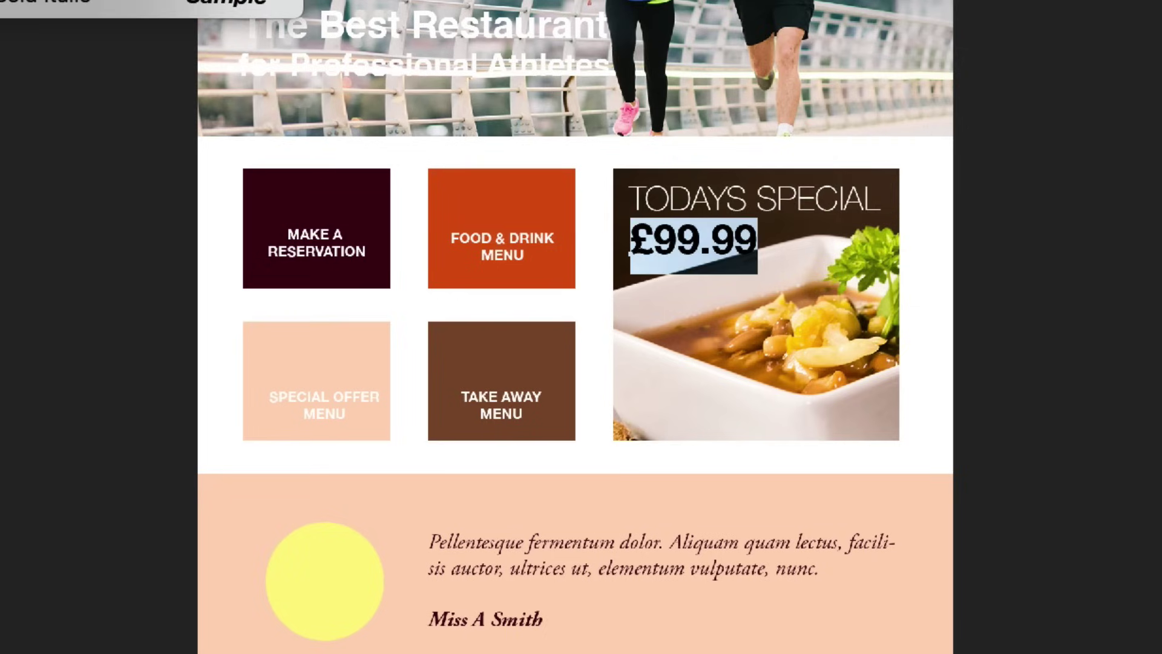
pyautogui.hotkey('shift', 'Left')
pyautogui.hotkey('shift', 'Left')
pyautogui.hotkey('shift', 'Left')
pyautogui.hotkey('shift', 'Left')
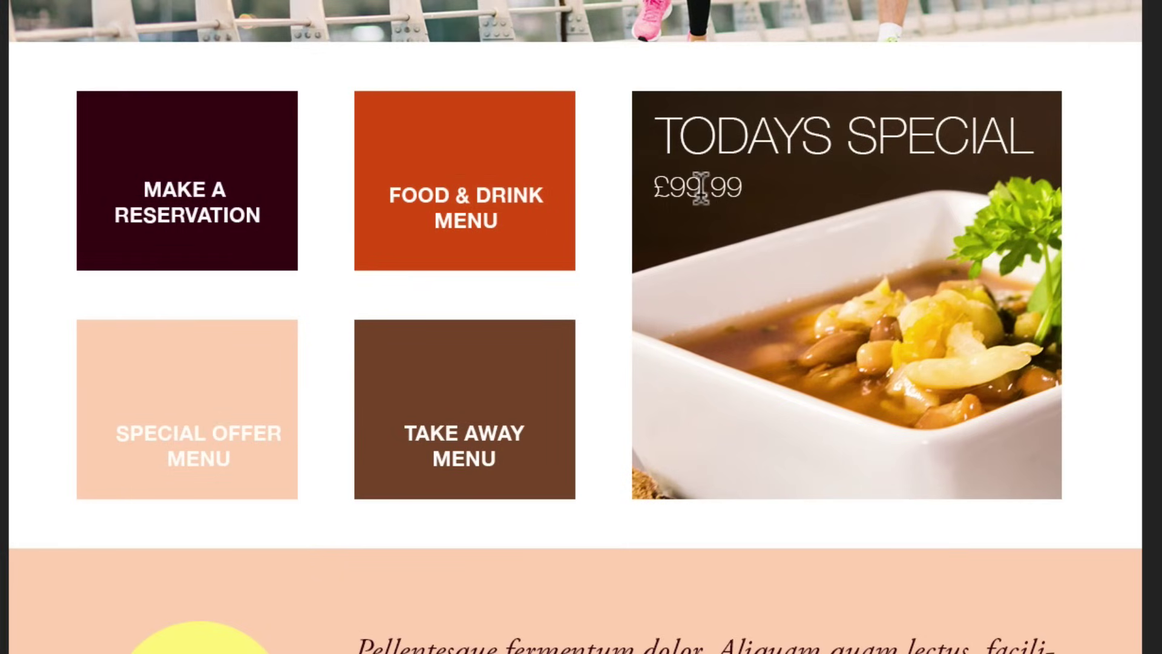
# Step: Recolour the £99.99 price golden yellow by sampling the food in the photo
pyautogui.tripleClick(700, 188)
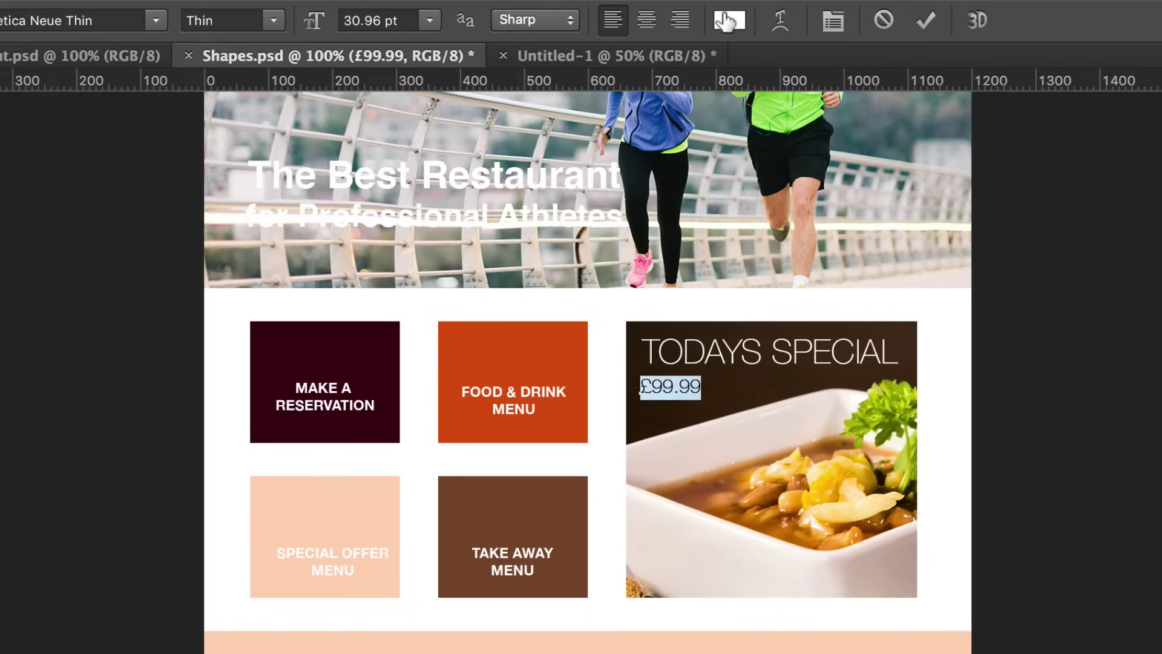
pyautogui.click(728, 20)
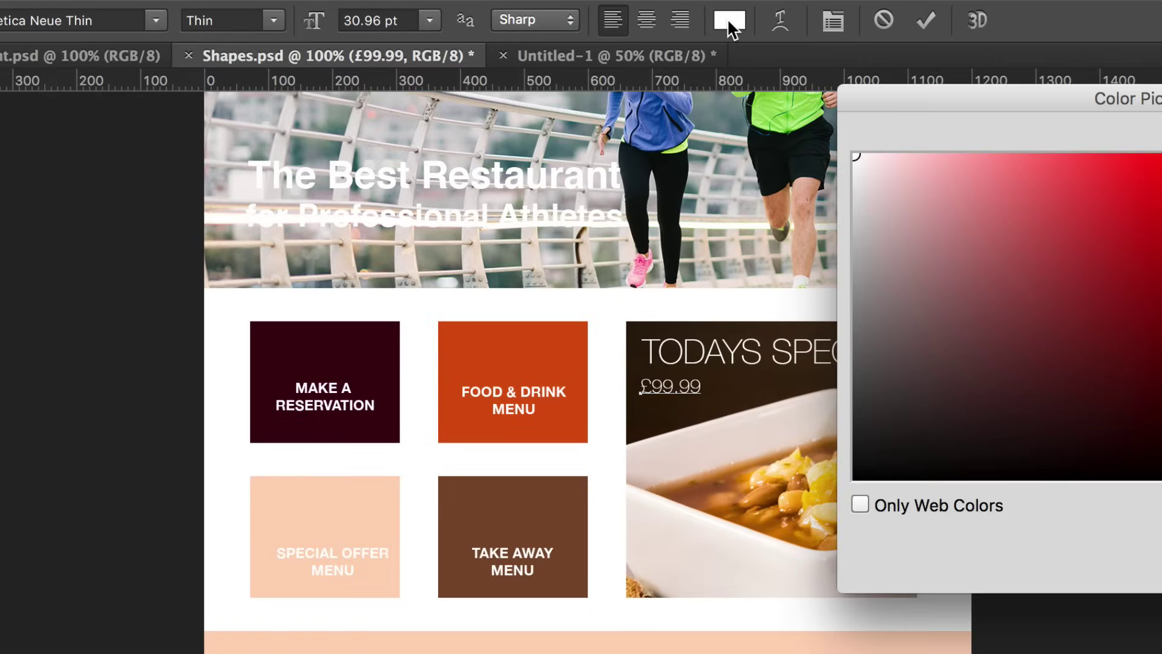
pyautogui.click(758, 494)
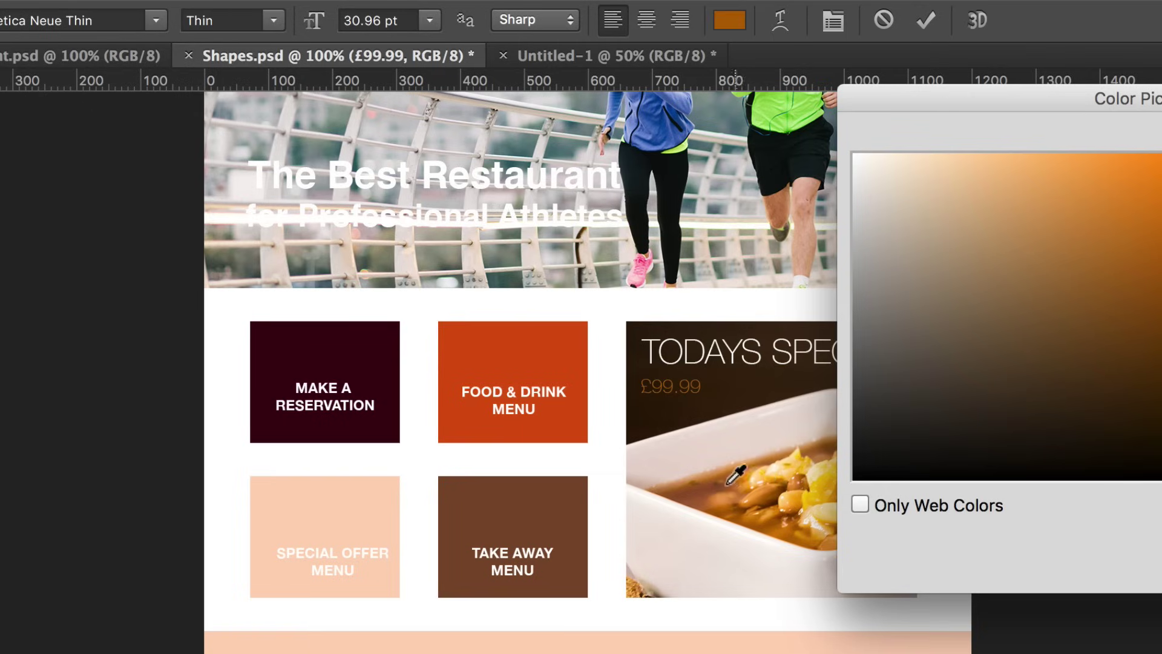
pyautogui.click(780, 468)
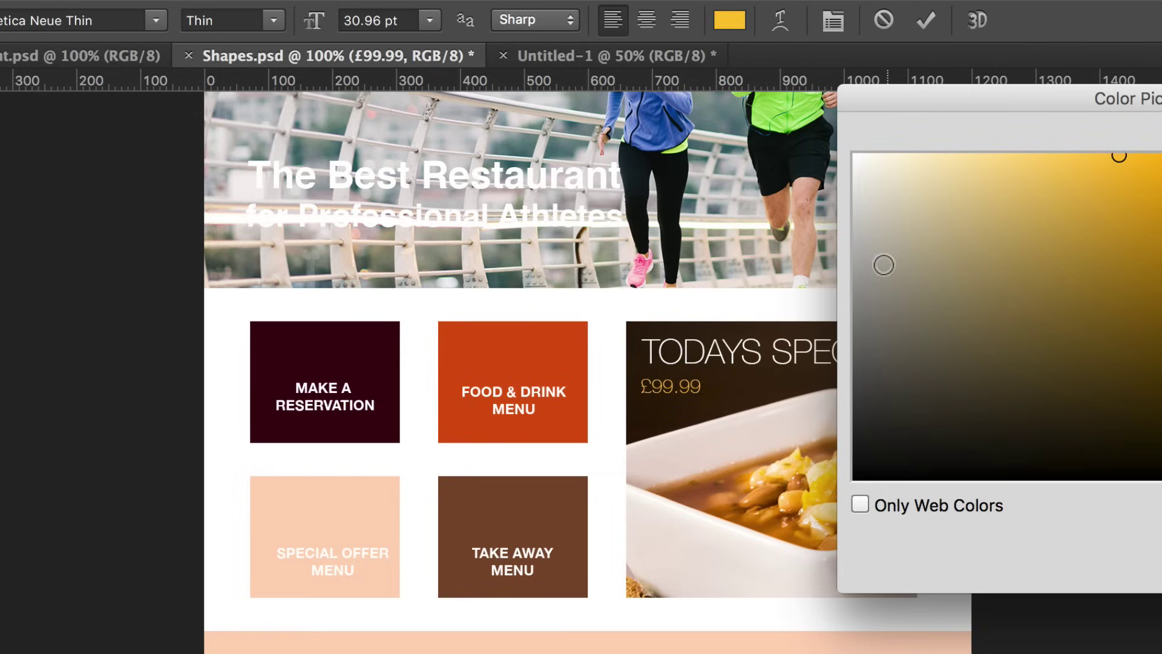
pyautogui.press('Return')
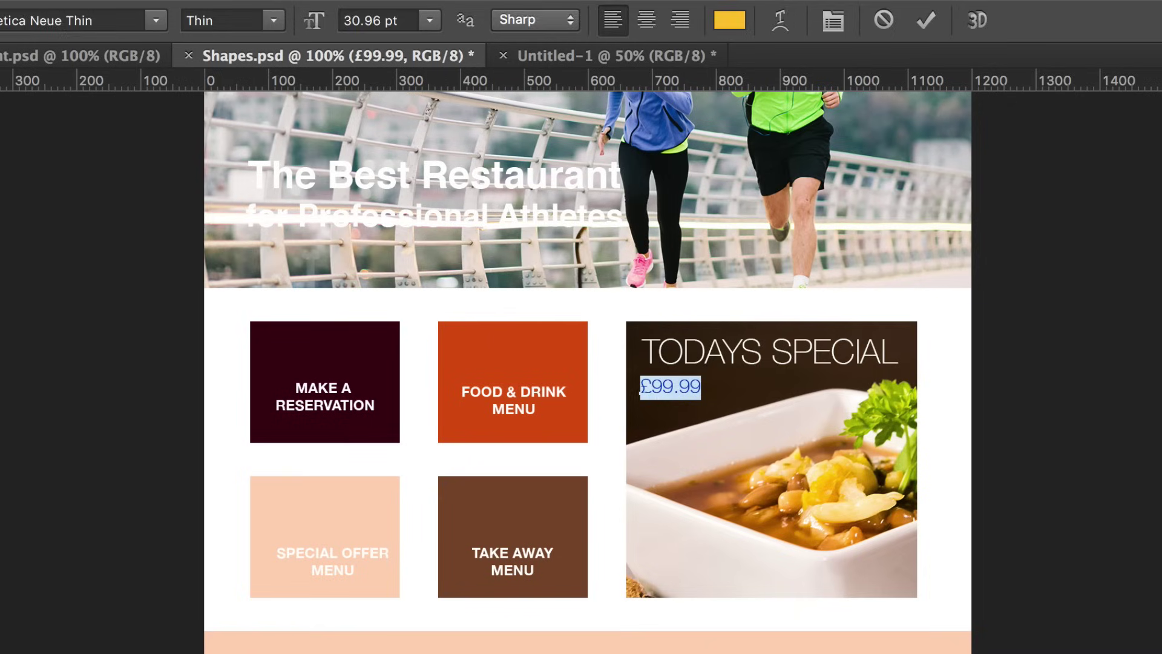
pyautogui.hotkey('ctrl', 'Return')
pyautogui.press('v')
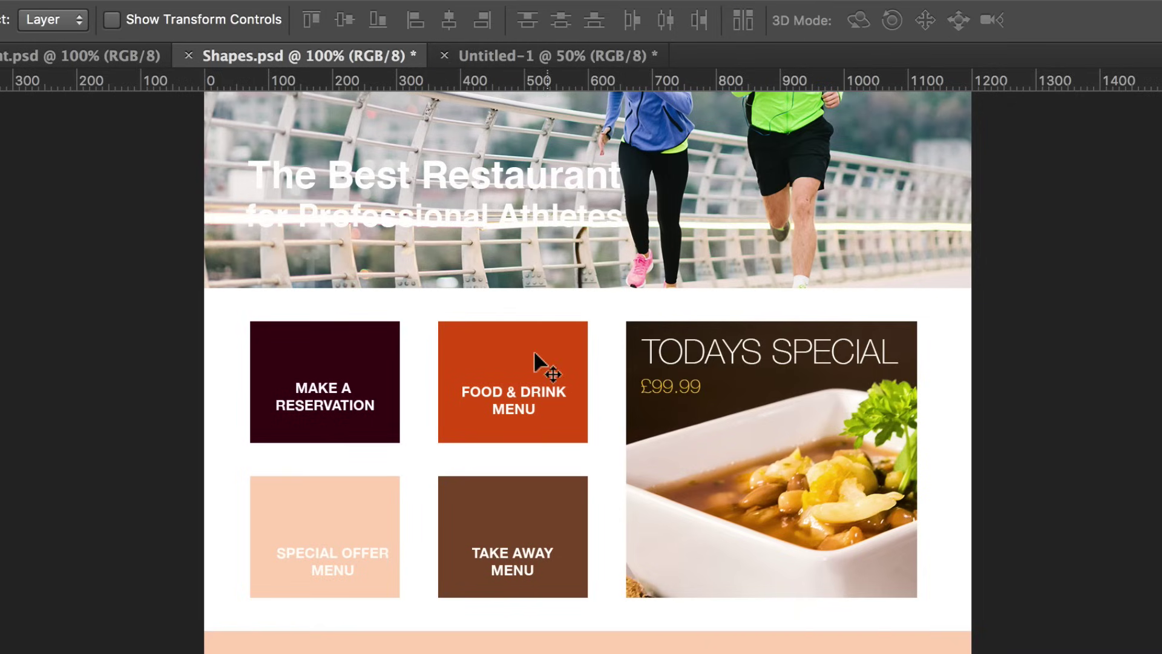
# Step: Move the header's navigation text about 36 px left and 32 px up
pyautogui.scroll(3, 825, 424)
pyautogui.scroll(5, 827, 426)
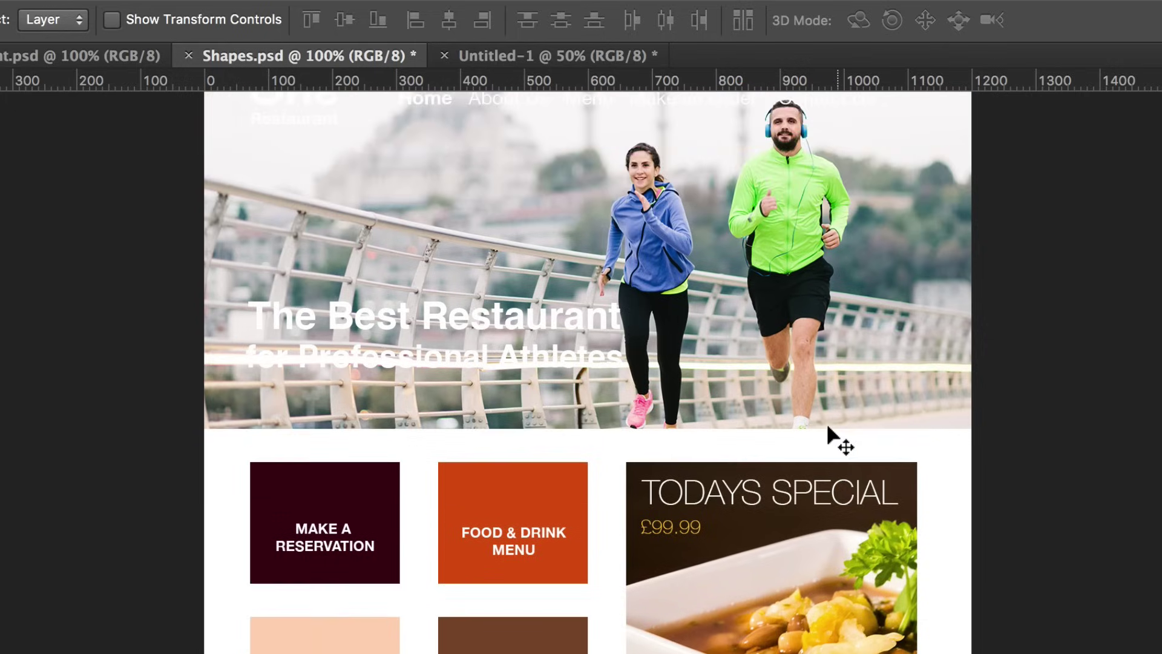
pyautogui.scroll(3, 826, 423)
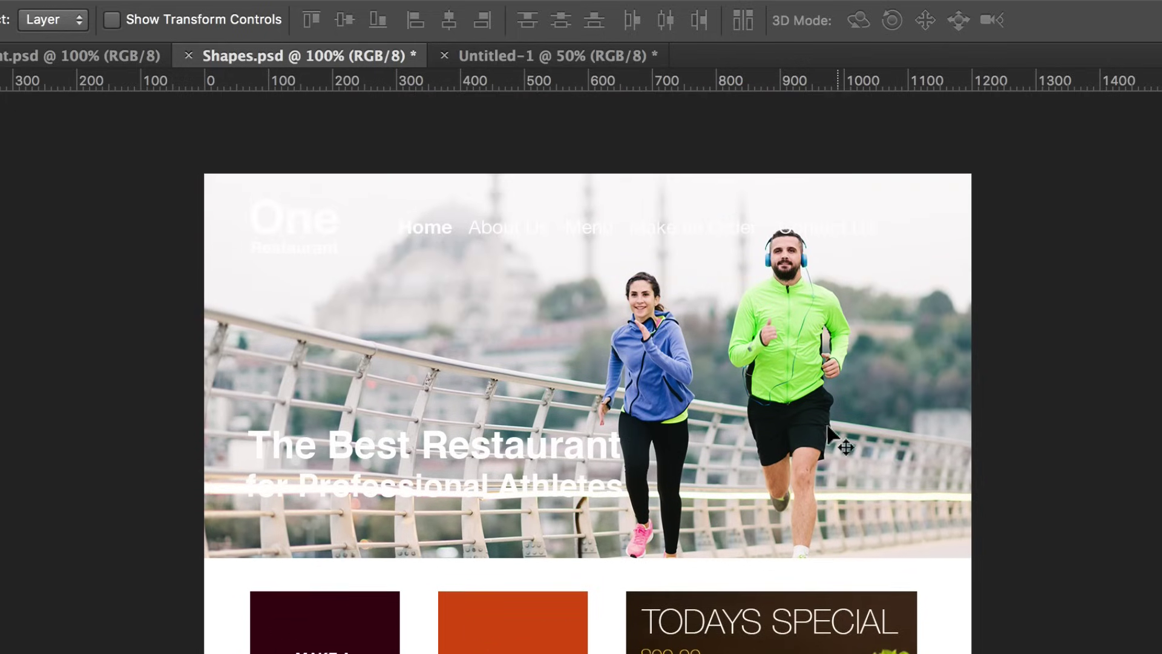
pyautogui.moveTo(590, 246); pyautogui.dragTo(570, 230)
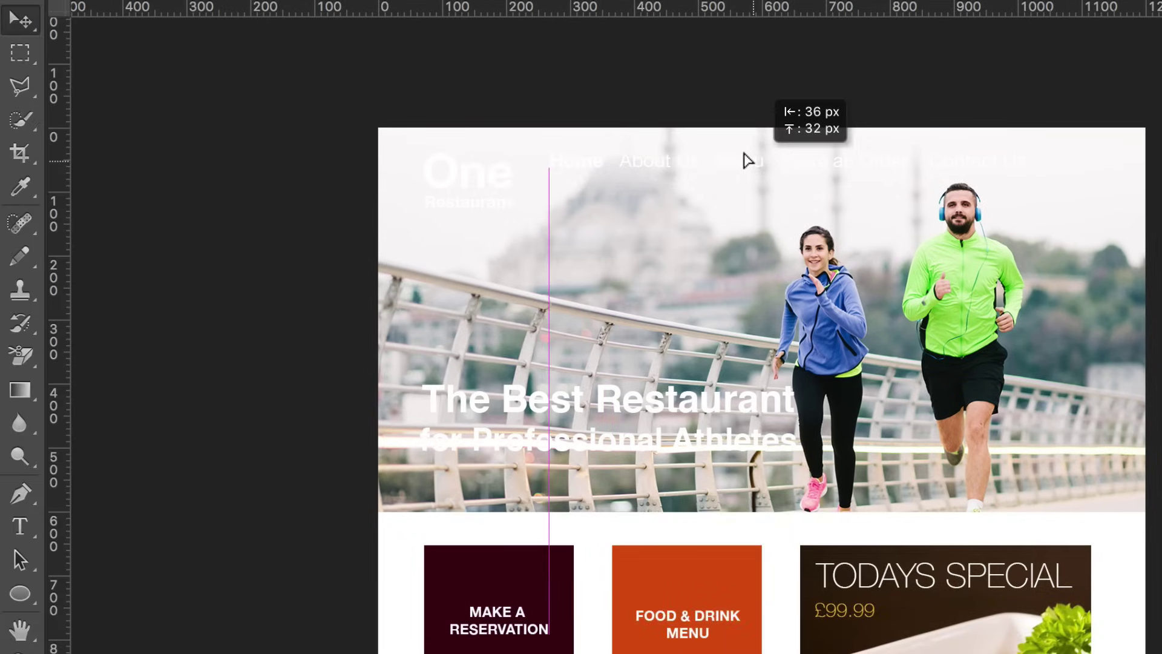
pyautogui.moveTo(749, 160); pyautogui.dragTo(749, 161)
# Step: Show the Palette layer and recolour the header's navigation text with its dark maroon, 3c020f
pyautogui.doubleClick(935, 231)
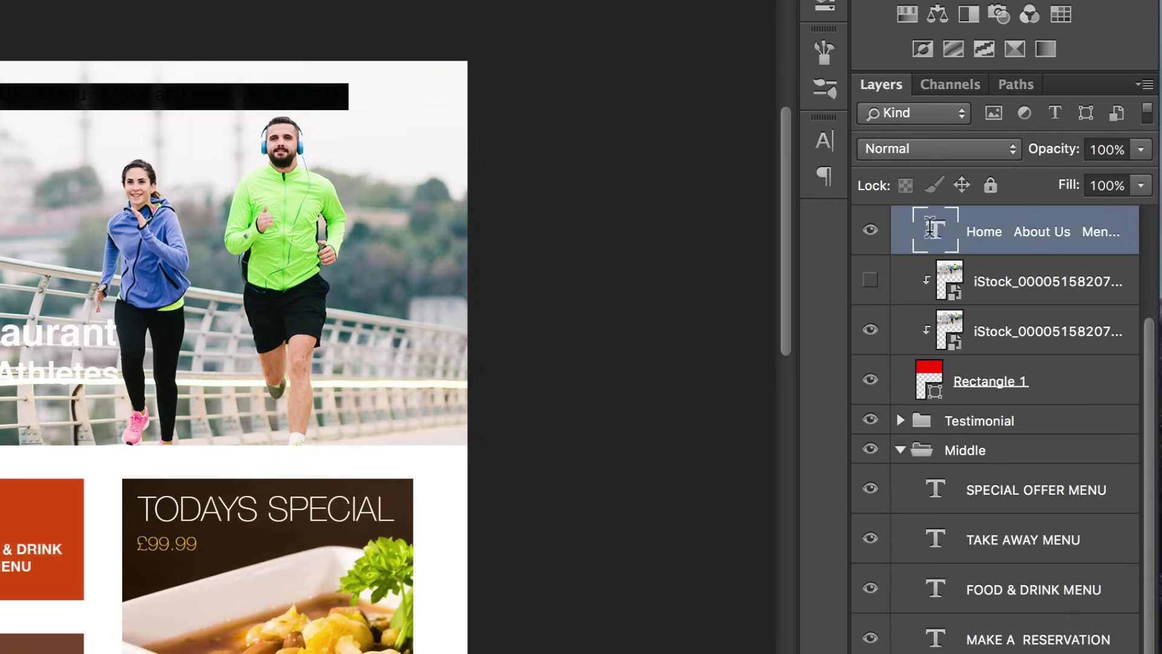
pyautogui.click(608, 0)
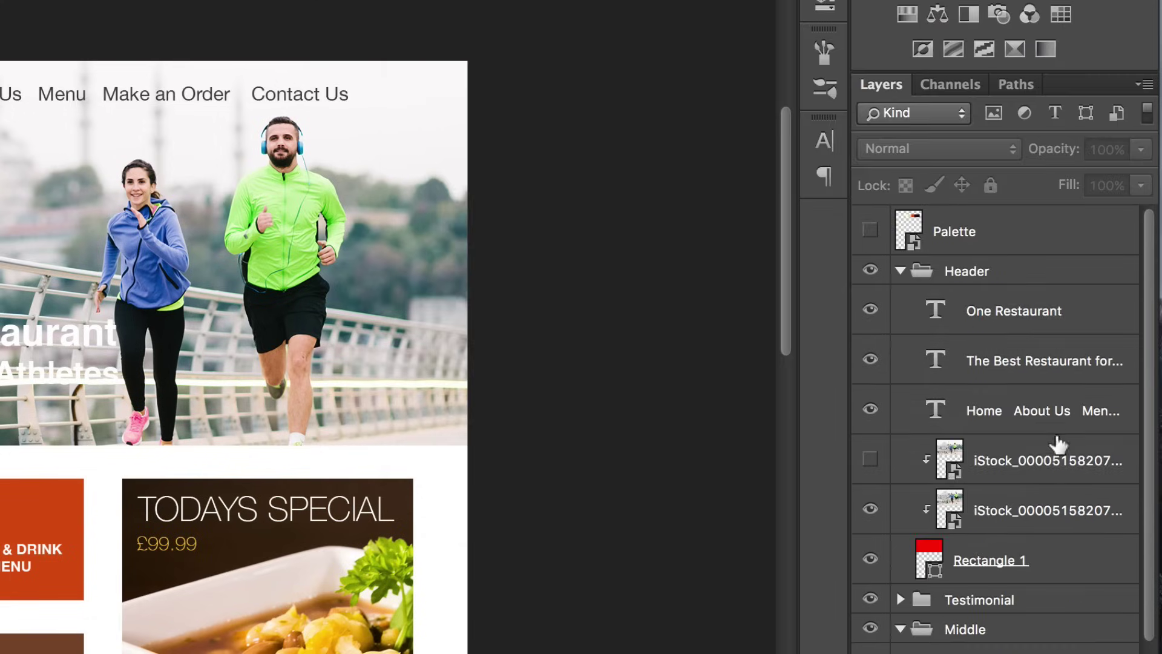
pyautogui.click(867, 228)
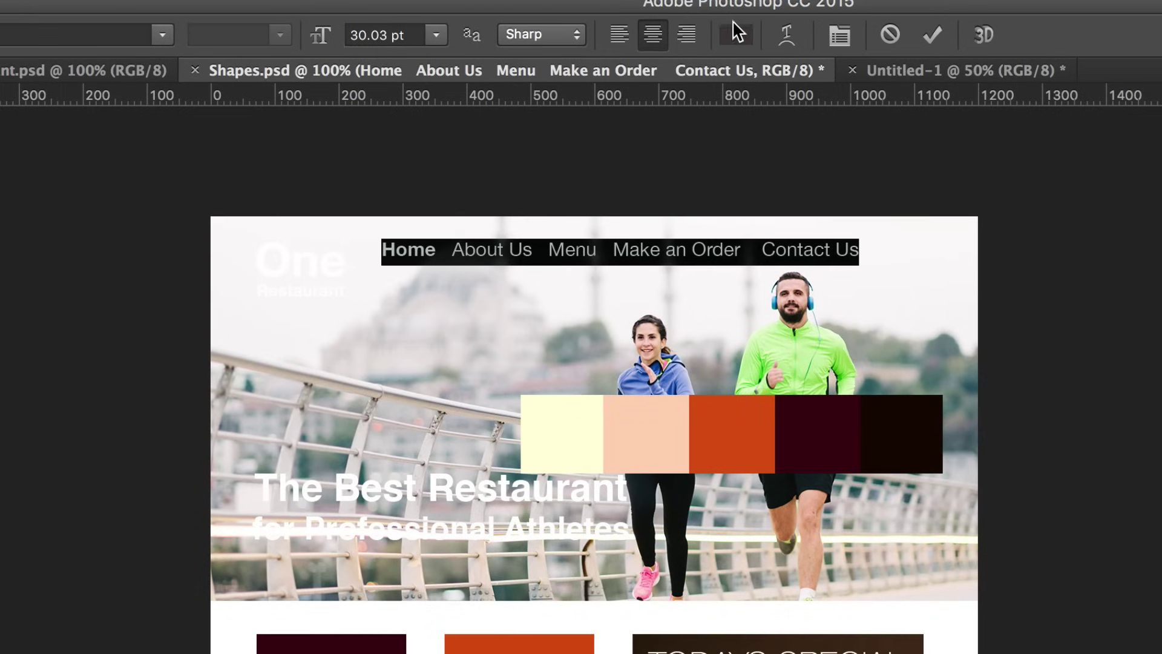
pyautogui.click(736, 34)
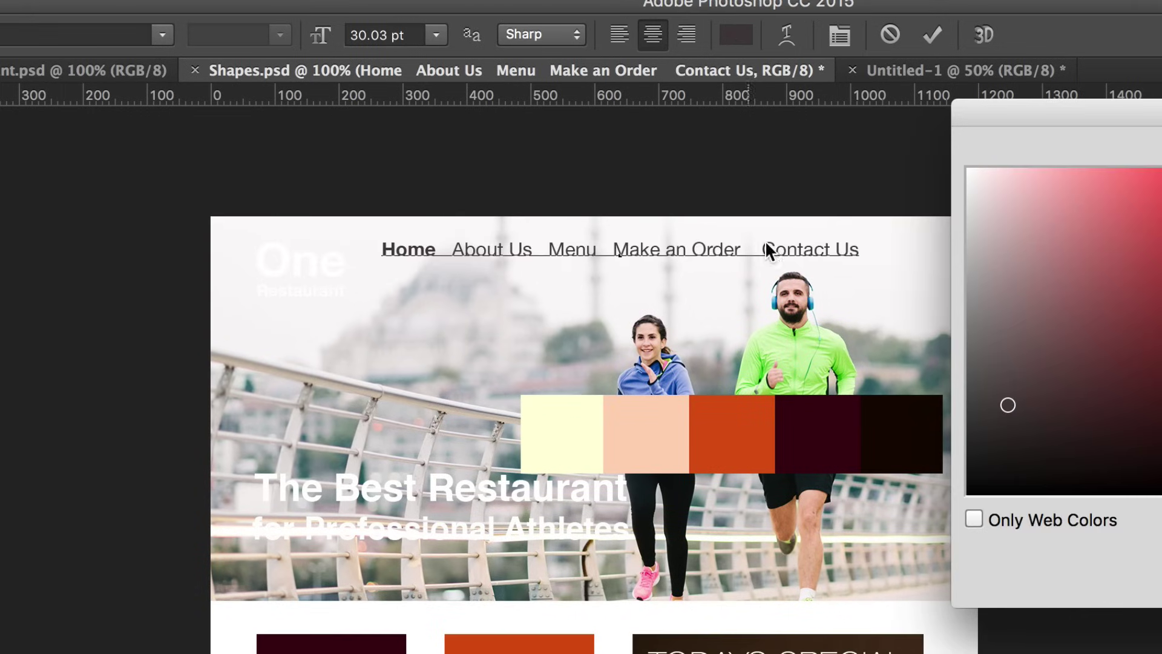
pyautogui.click(807, 427)
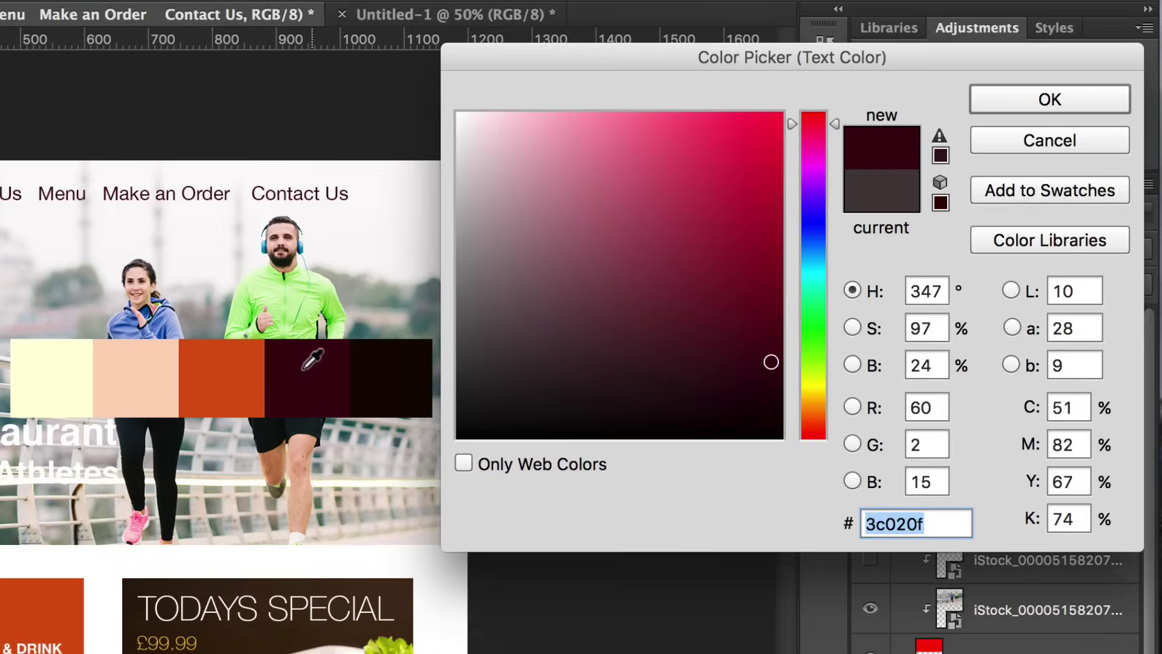
pyautogui.press('Return')
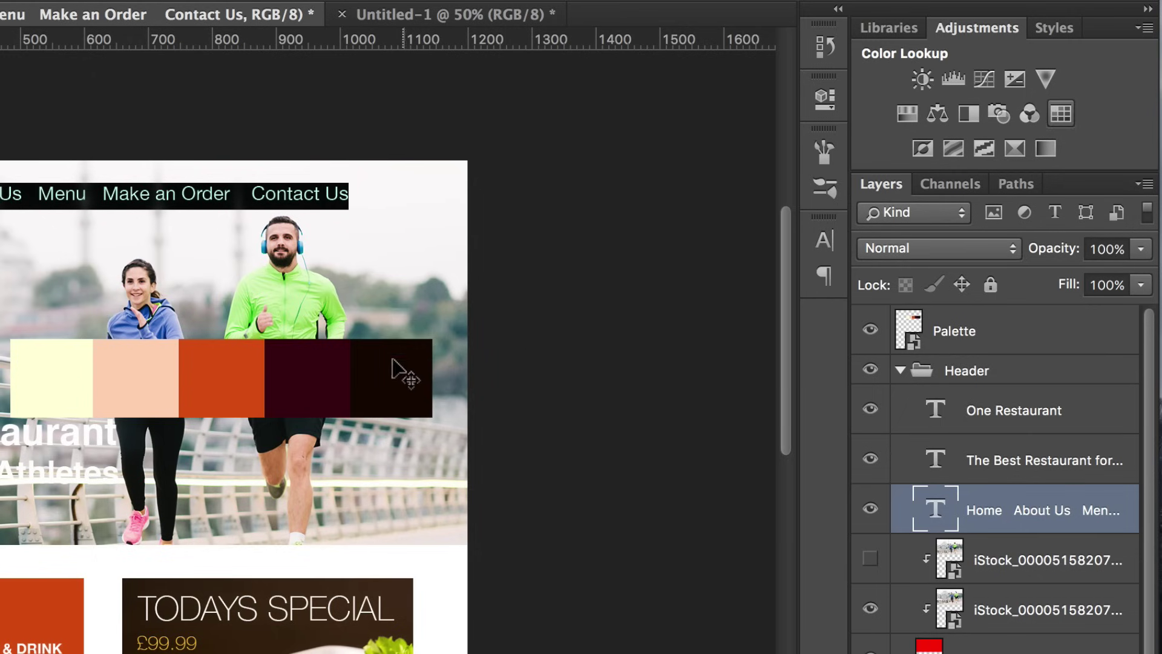
pyautogui.press('super+Return')
pyautogui.press('v')
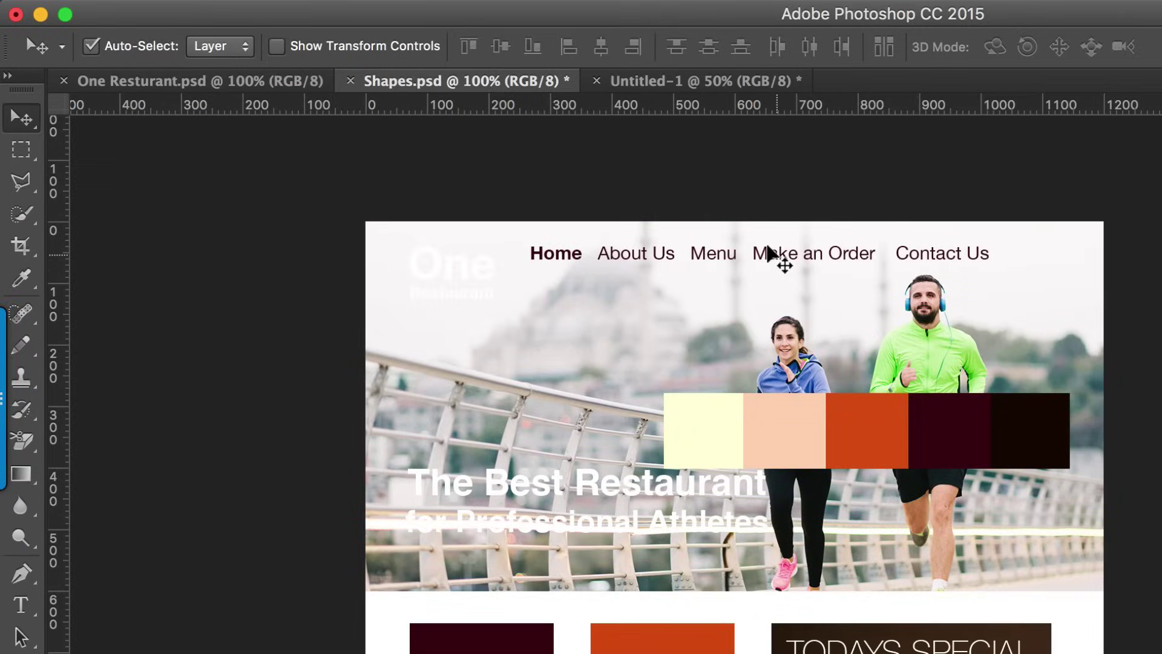
# Step: Set the navigation text to 24.03 pt and reposition it slightly lower in the header, closer to the logo
pyautogui.moveTo(768, 246); pyautogui.dragTo(772, 257)
pyautogui.click(22, 606)
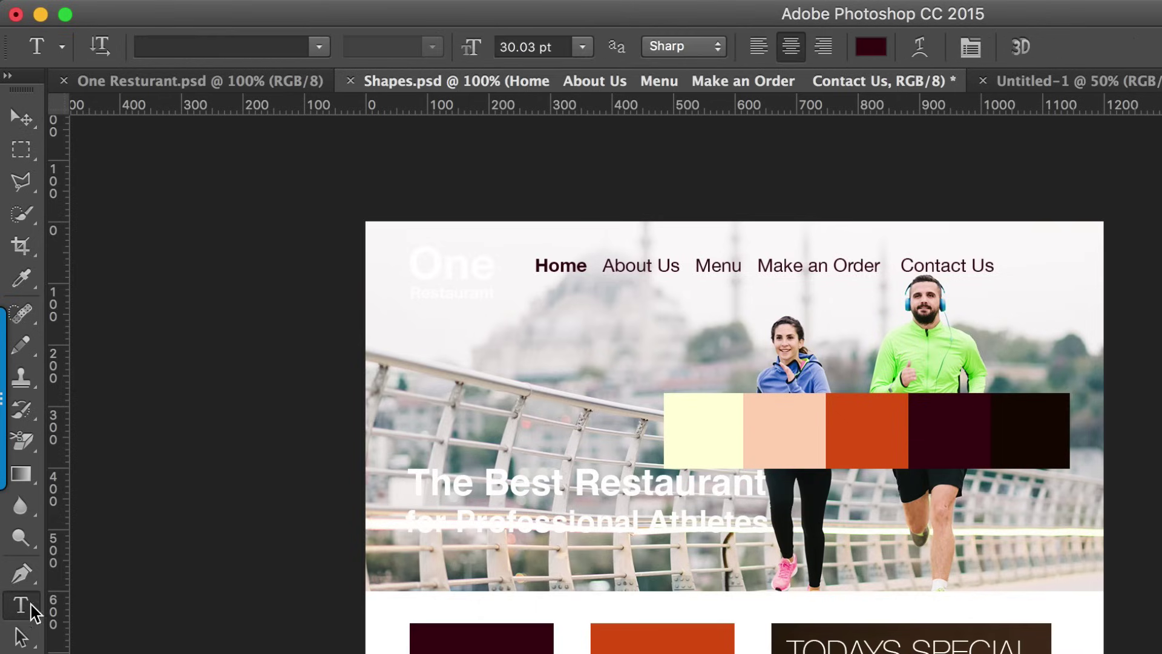
pyautogui.tripleClick(810, 264)
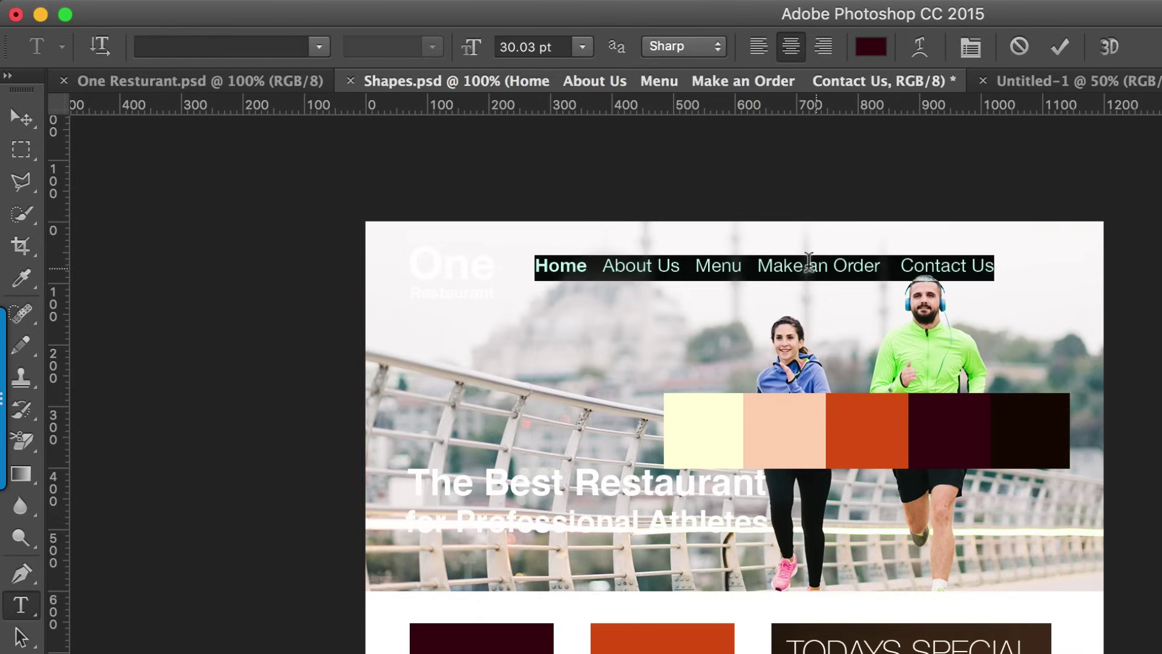
pyautogui.click(463, 49)
pyautogui.press('Down')
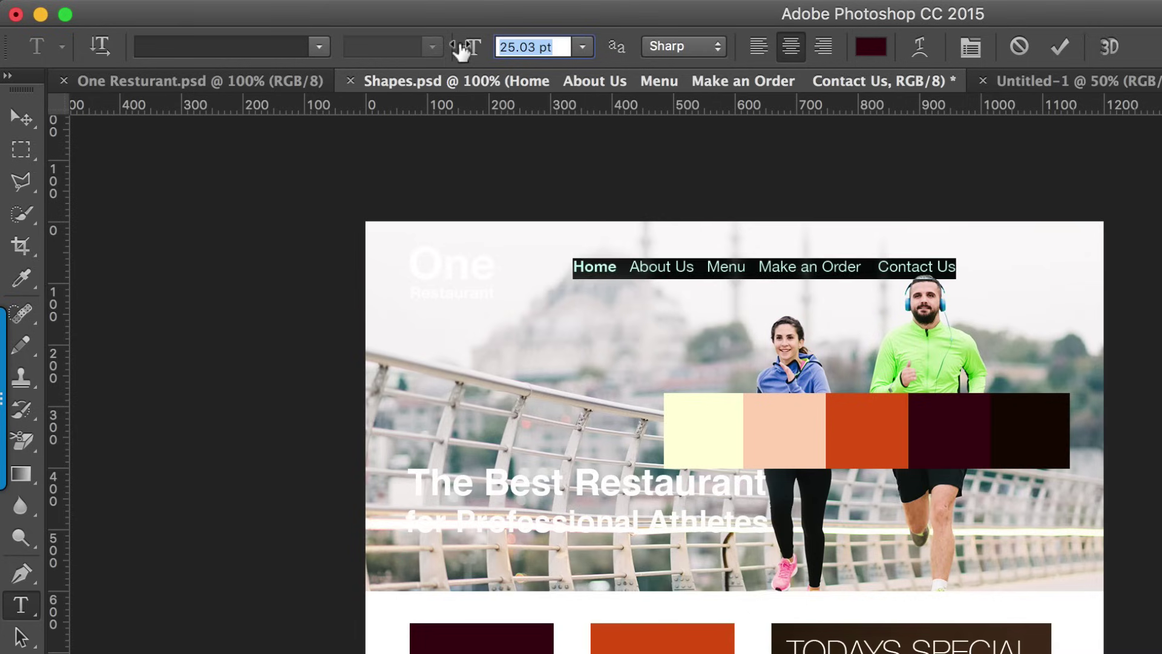
pyautogui.press('Down')
pyautogui.press('Down')
pyautogui.press('Up')
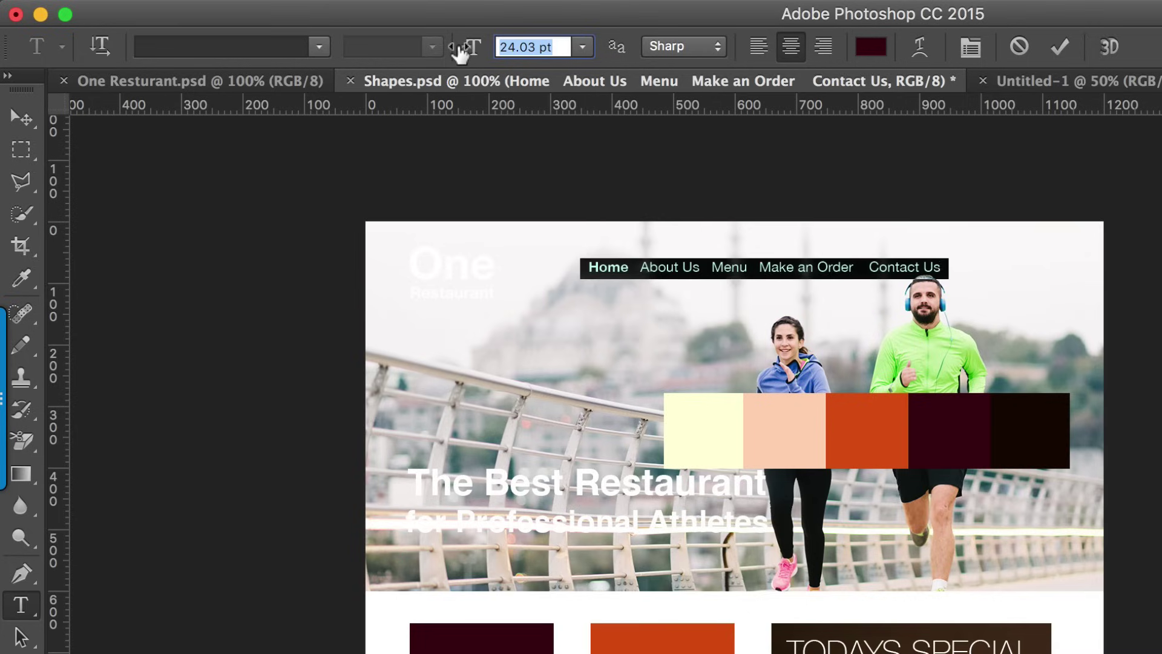
pyautogui.press('Return')
pyautogui.click(21, 117)
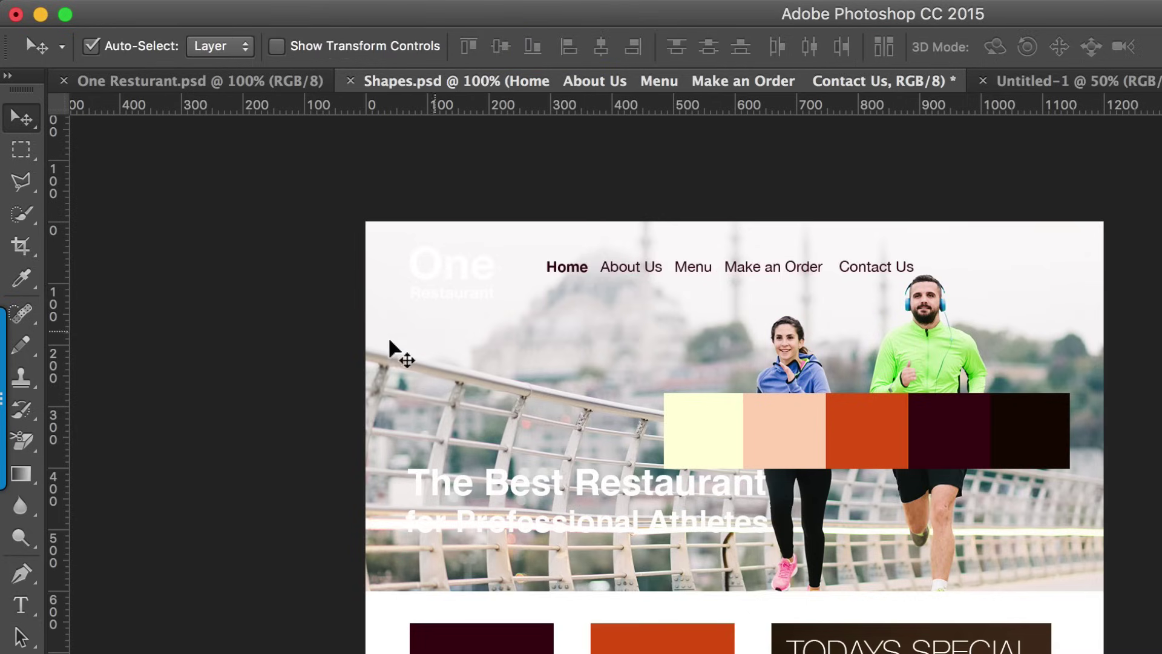
# Step: Draw a black rectangle about 182 px wide over the One Restaurant logo, extending above the page's upper edge
pyautogui.click(436, 256)
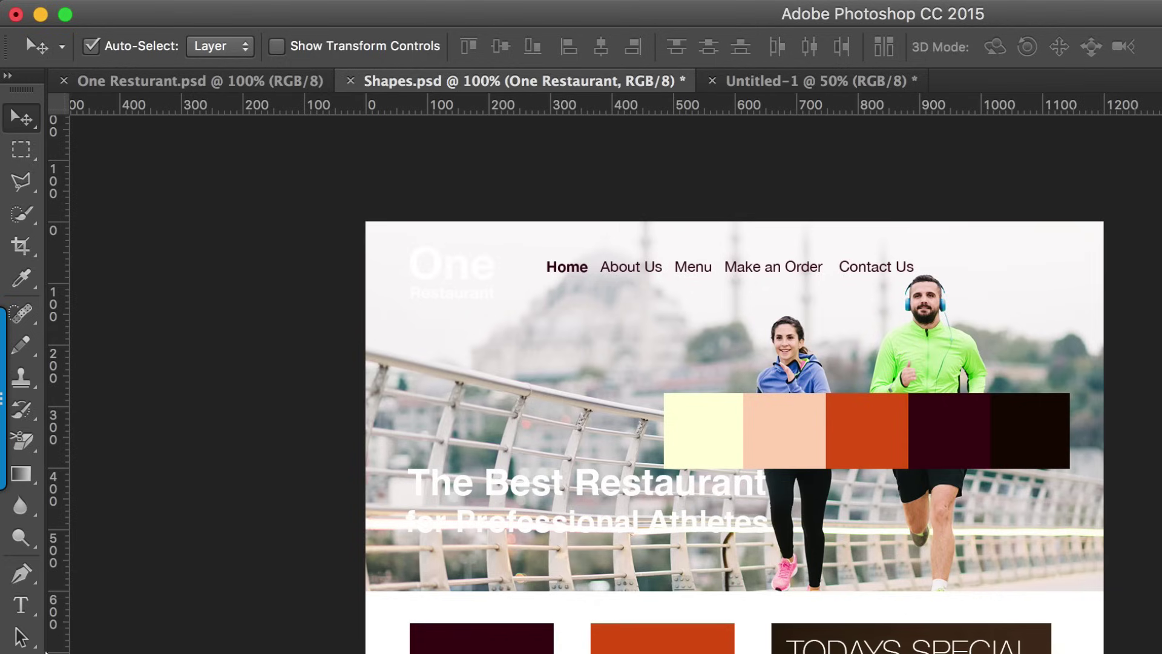
pyautogui.click(21, 653)
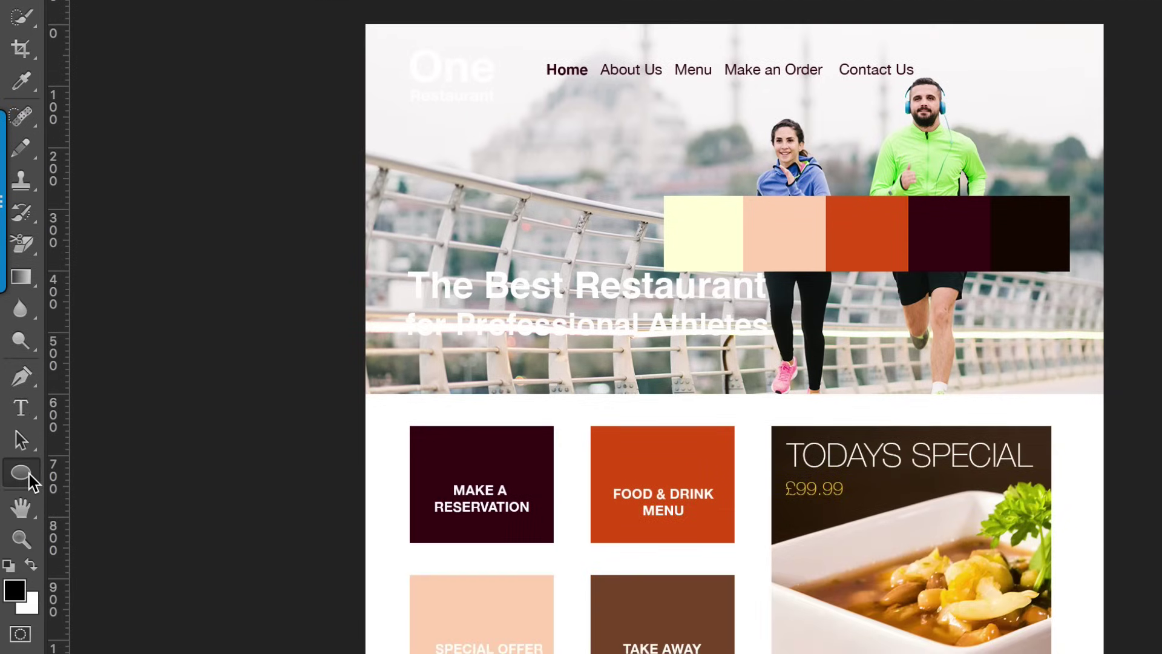
pyautogui.moveTo(399, 3); pyautogui.dragTo(506, 143)
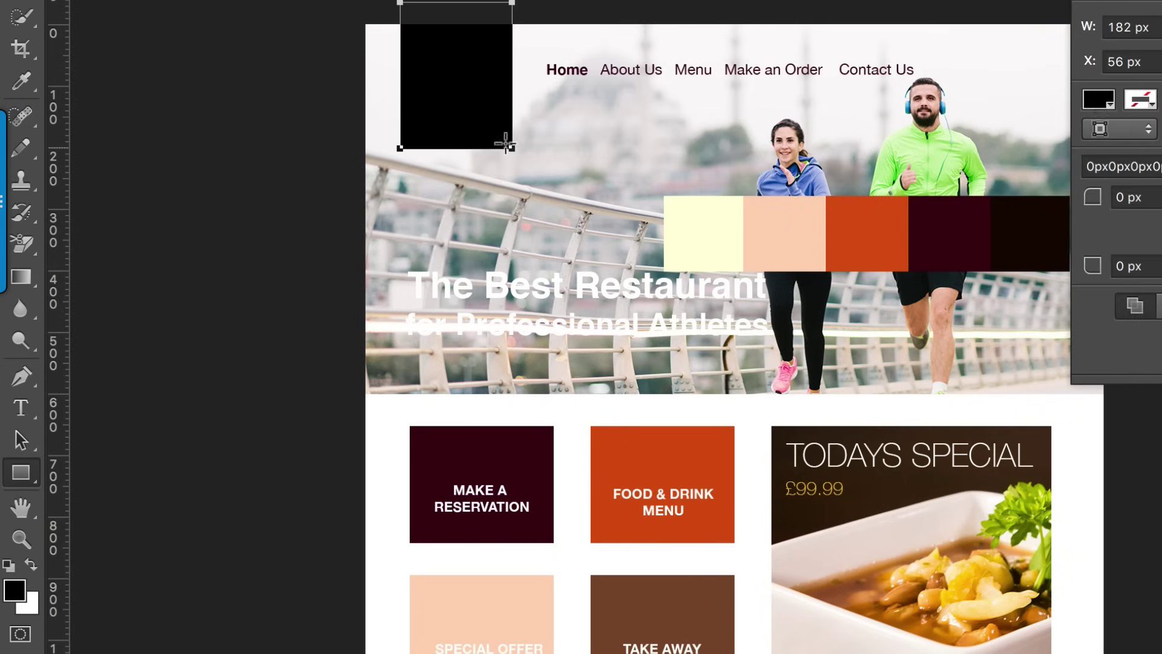
# Step: Fill the logo rectangle with the palette's orange, da550e
pyautogui.click(1098, 101)
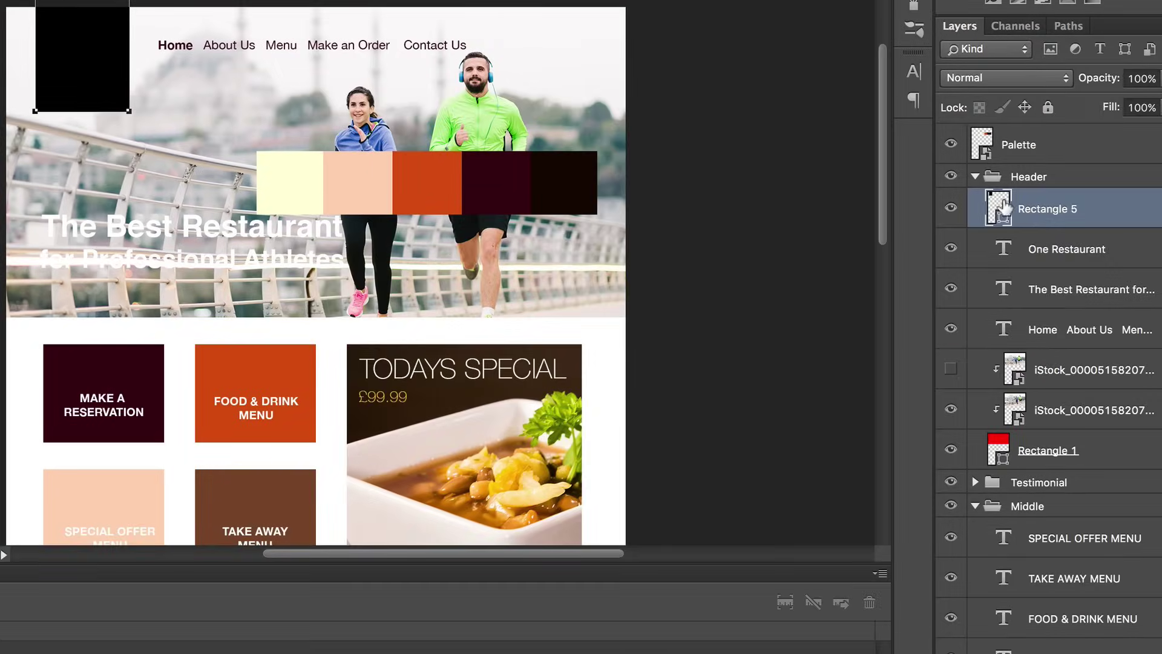
pyautogui.doubleClick(997, 206)
pyautogui.click(439, 179)
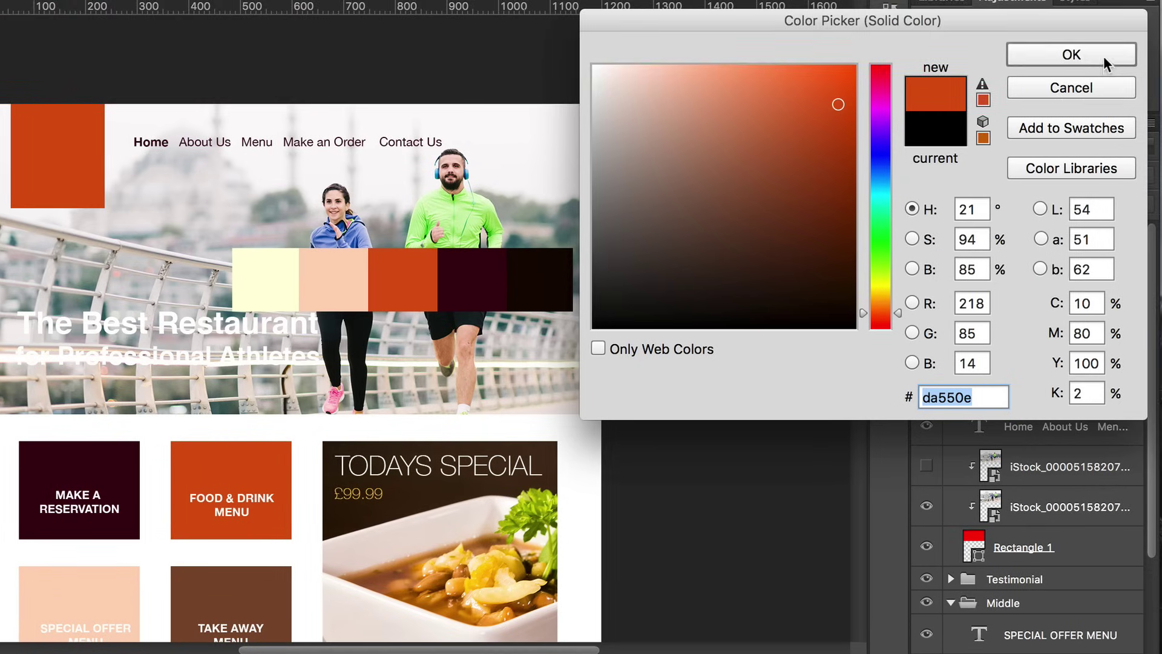
pyautogui.click(1103, 55)
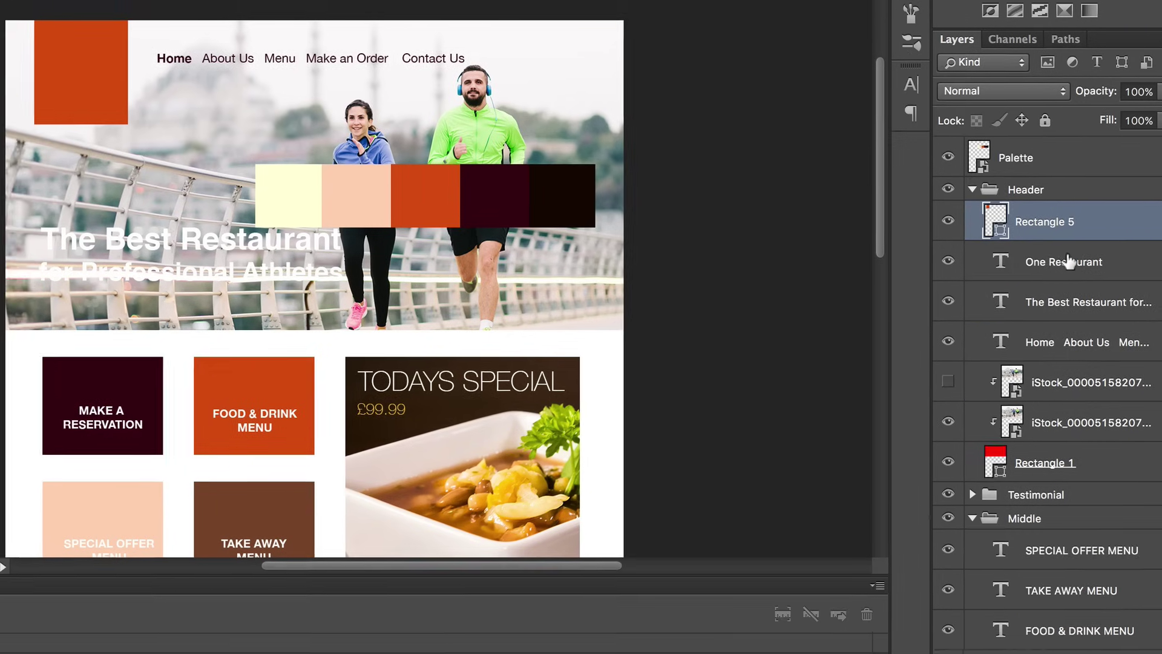
# Step: Place the One Restaurant text layer above the orange rectangle and centre the text across the rectangle's lower part
pyautogui.click(1044, 347)
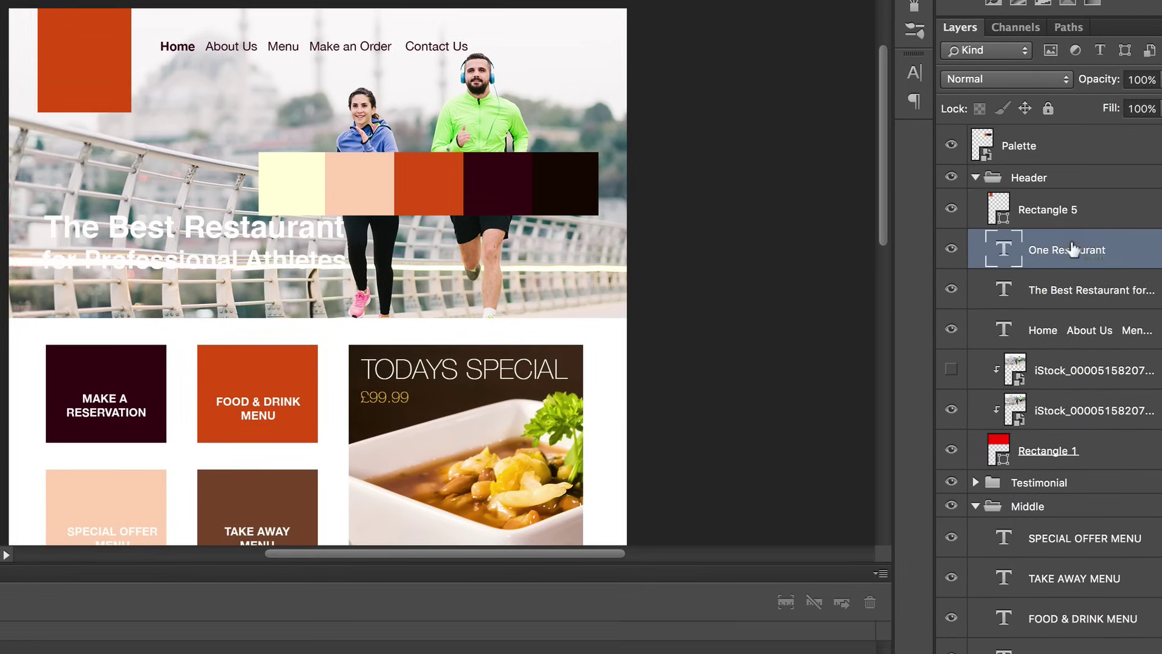
pyautogui.moveTo(1117, 248); pyautogui.dragTo(1121, 191)
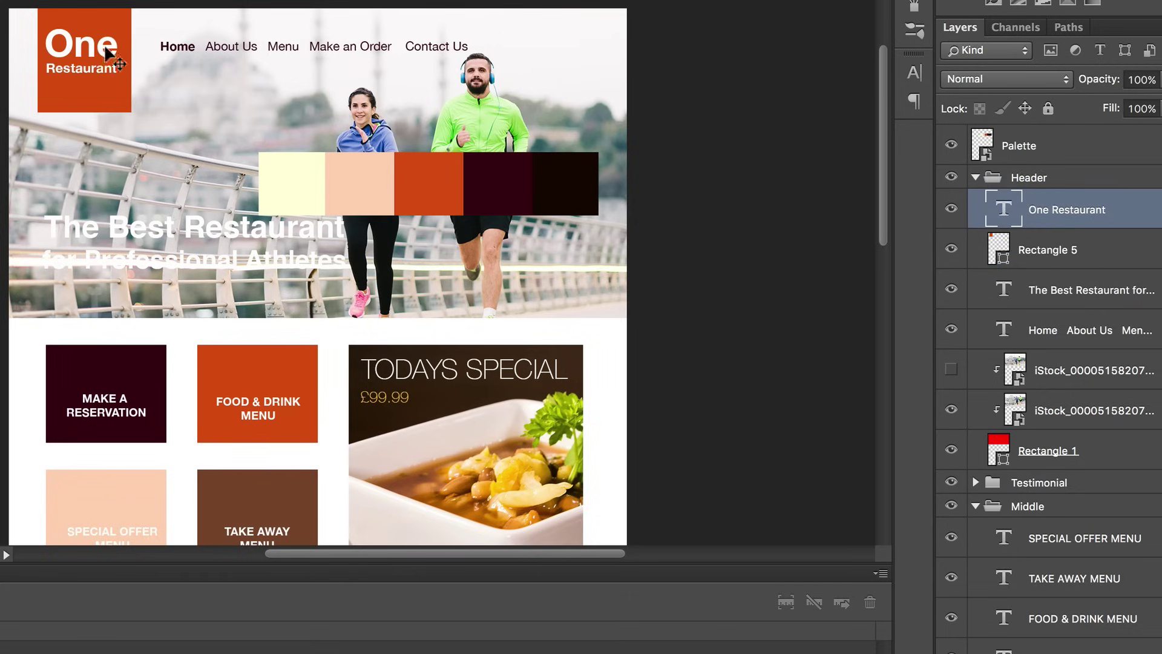
pyautogui.moveTo(94, 52); pyautogui.dragTo(97, 68)
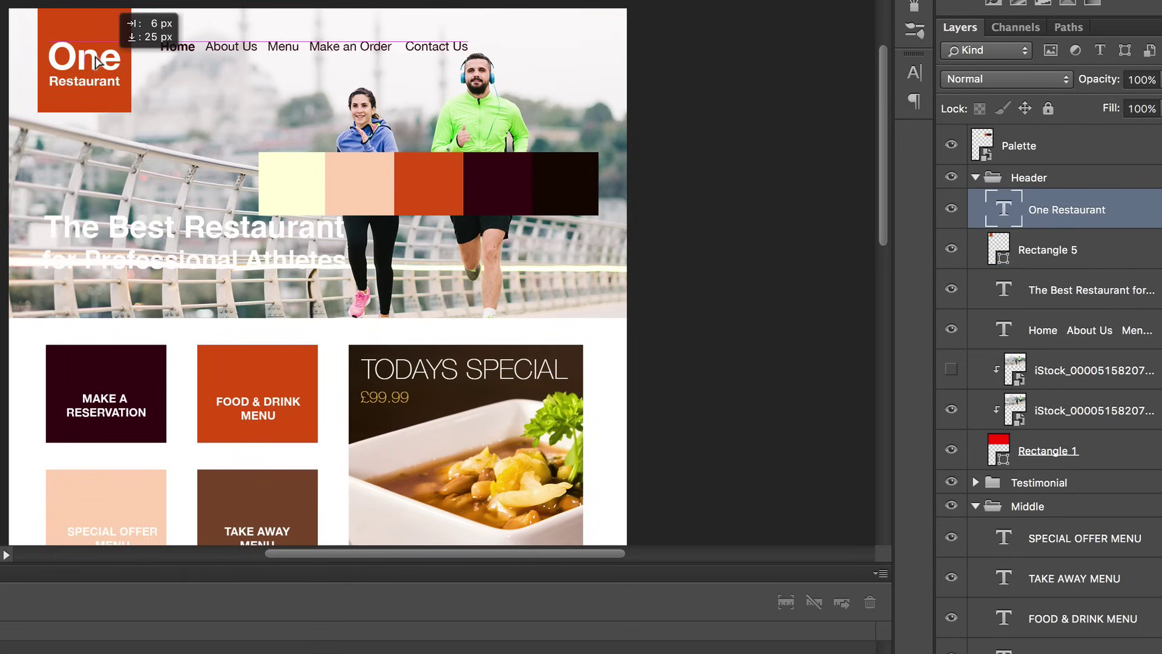
# Step: Hide the Palette layer and move "The Best Restaurant for Professional Athletes" headline down near the header photo's lower edge
pyautogui.click(493, 185)
pyautogui.click(951, 145)
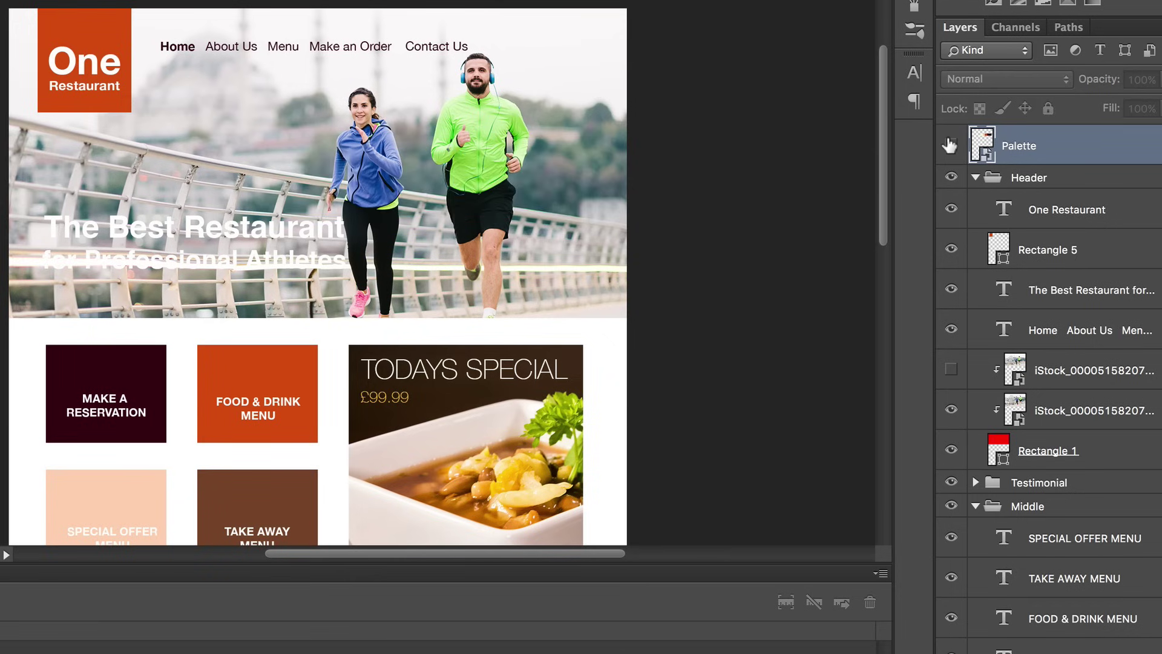
pyautogui.click(648, 168)
pyautogui.moveTo(266, 231); pyautogui.dragTo(260, 254)
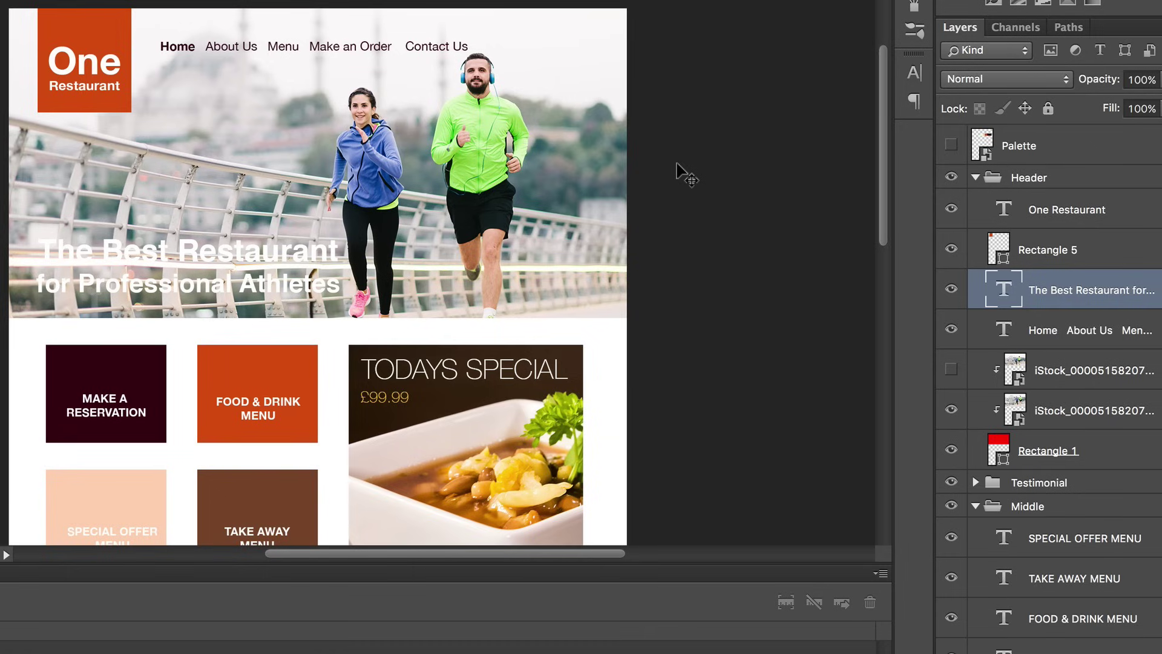
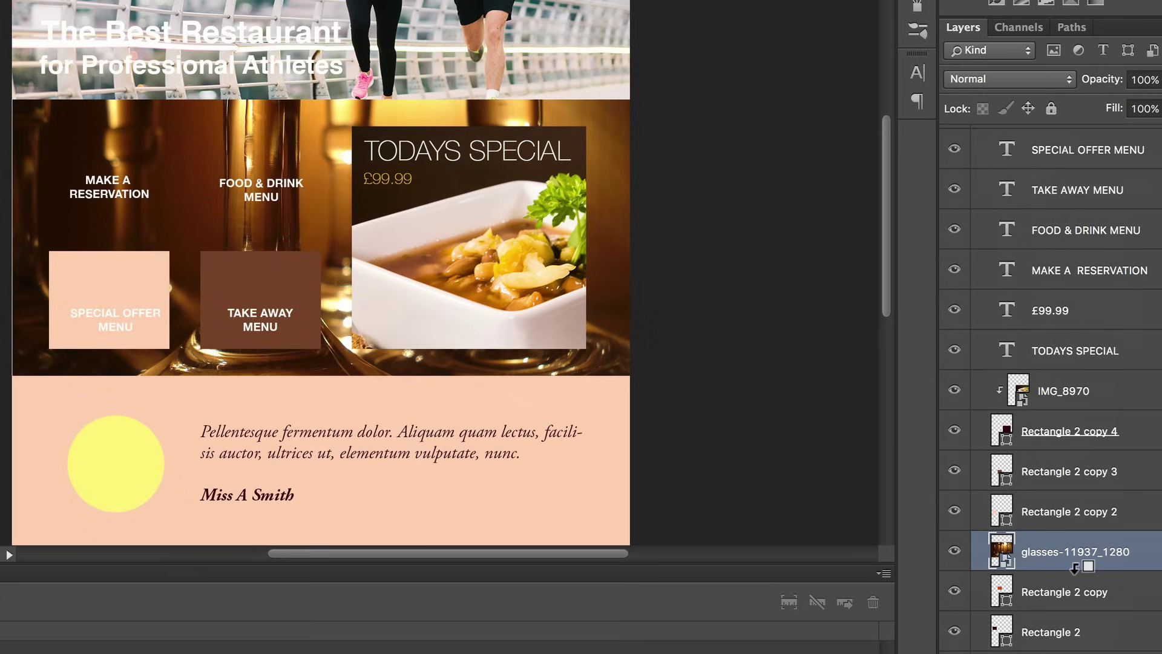
# Step: Clip the glasses-11937_1280 photo to the FOOD & DRINK MENU box and scale it down to show the glasses
pyautogui.keyDown('alt'); pyautogui.click(1075, 568); pyautogui.keyUp('alt')
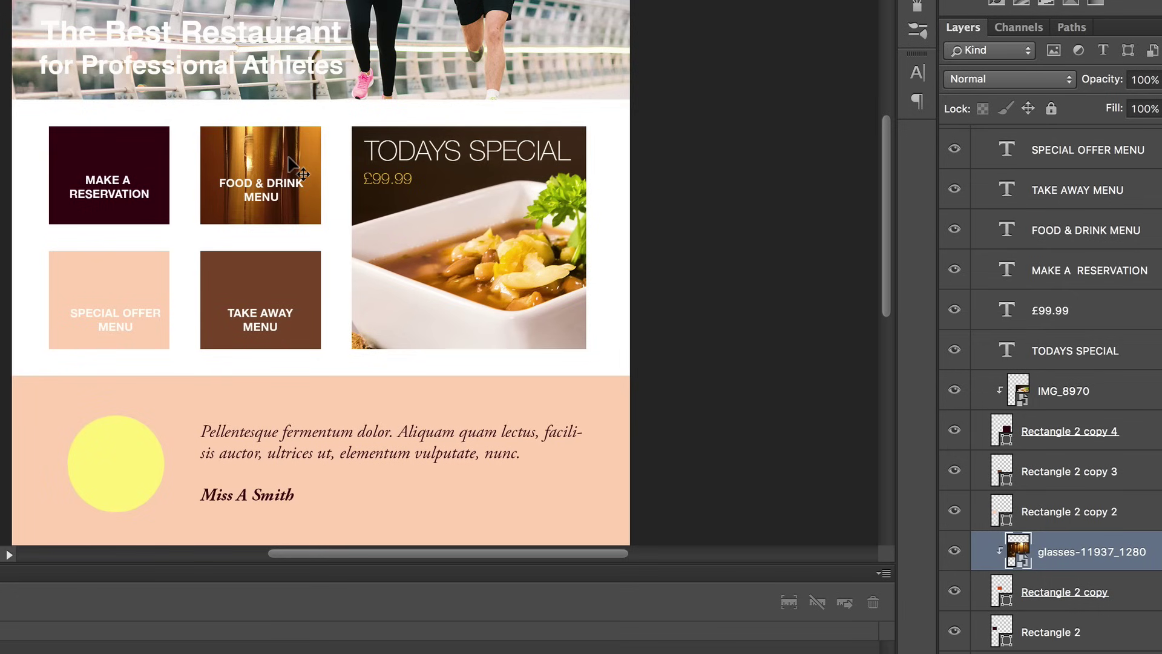
pyautogui.hotkey('ctrl', 't')
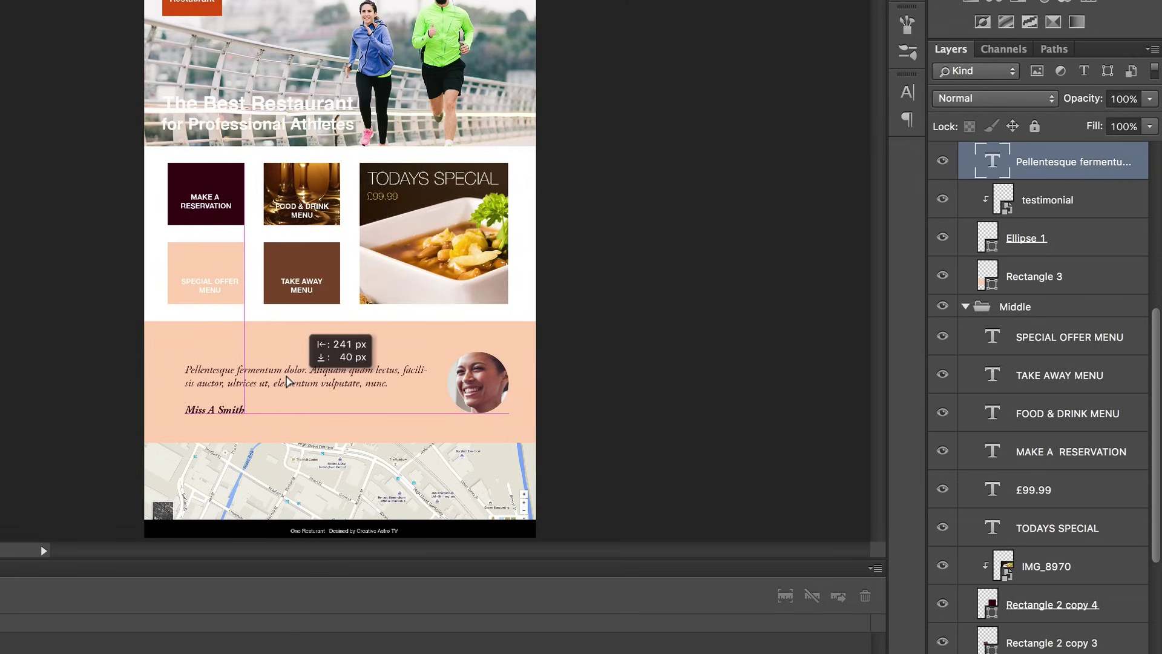
# Step: Move the testimonial text to the space beside the circular portrait and lower the header headline slightly
pyautogui.moveTo(288, 381); pyautogui.dragTo(284, 380)
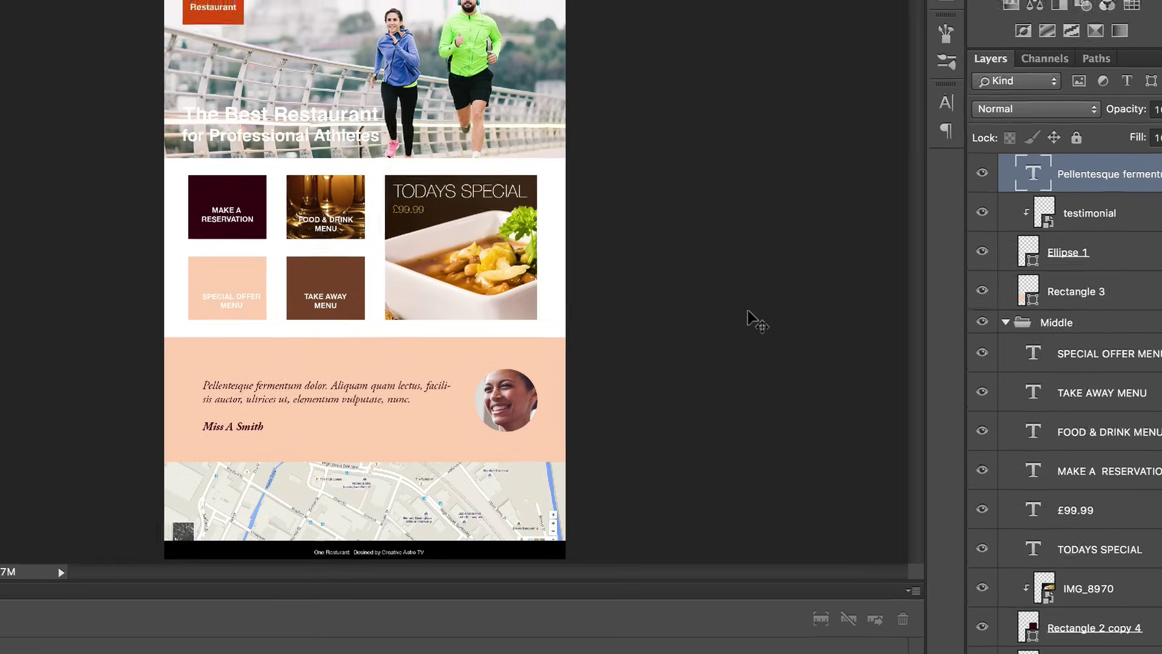
pyautogui.press('Tab')
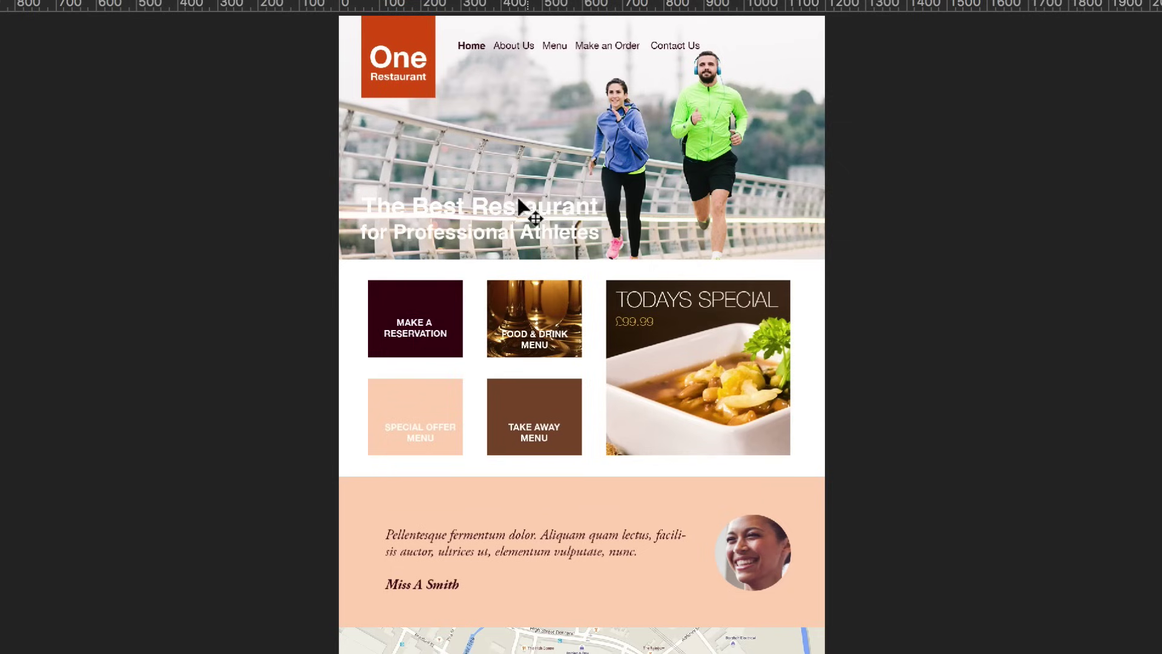
pyautogui.moveTo(519, 200); pyautogui.dragTo(519, 206)
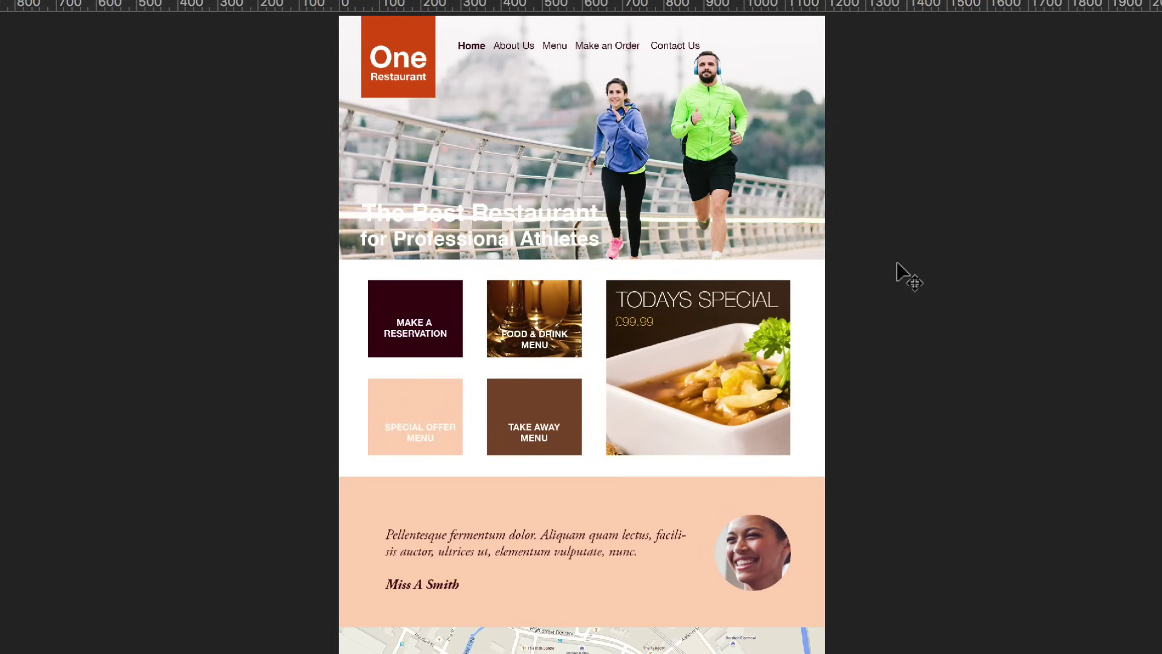
# Step: Add an empty layer directly above the visible runners photo, clipped to the header rectangle
pyautogui.hscroll(-2, 882, 260)
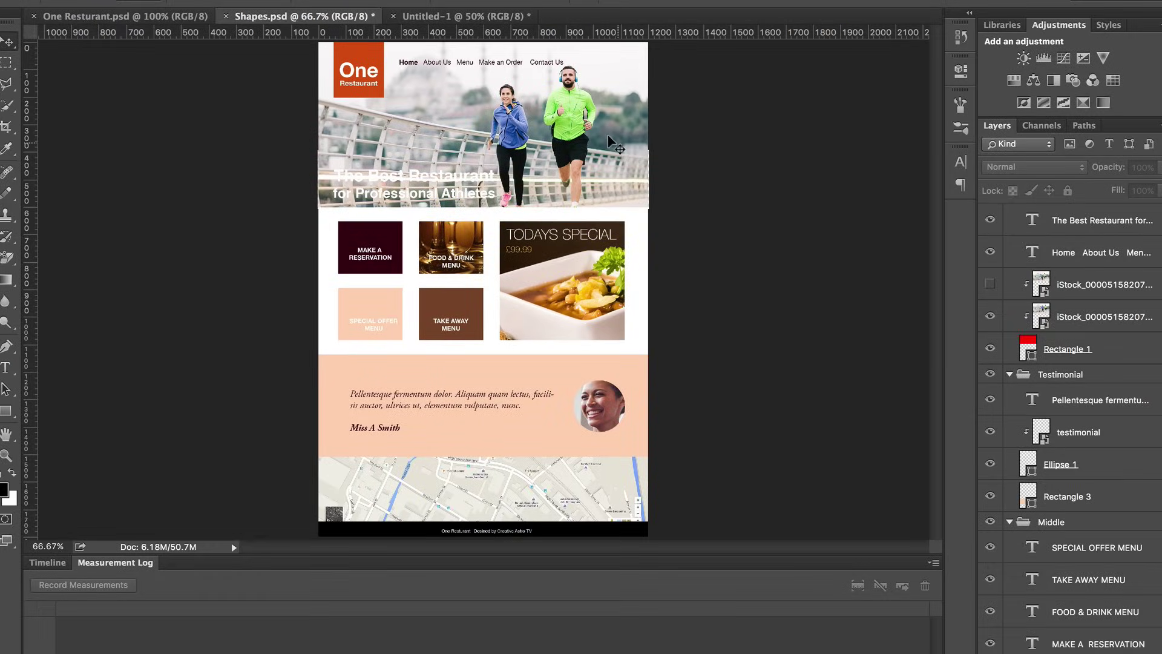
pyautogui.click(918, 235)
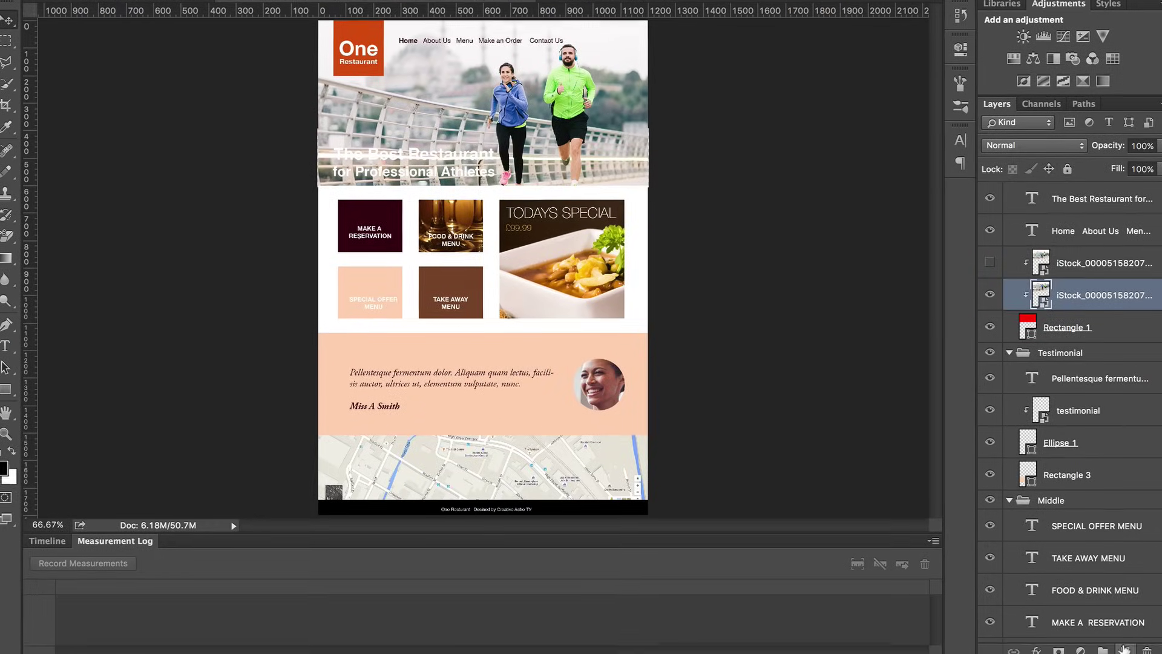
pyautogui.hotkey('ctrl', 'shift', 'alt', 'n')
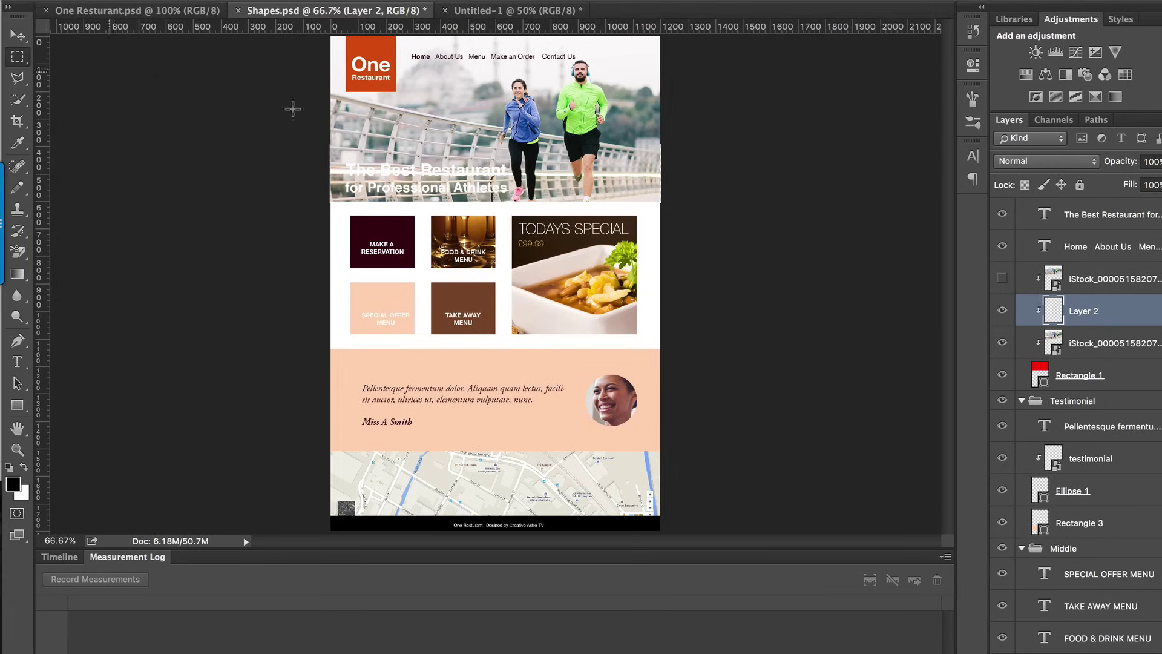
# Step: Select a strip about 1200 by 221 px along the header photo's lower edge and fill it with an upward-fading black-to-transparent linear gradient
pyautogui.moveTo(657, 198); pyautogui.dragTo(308, 139)
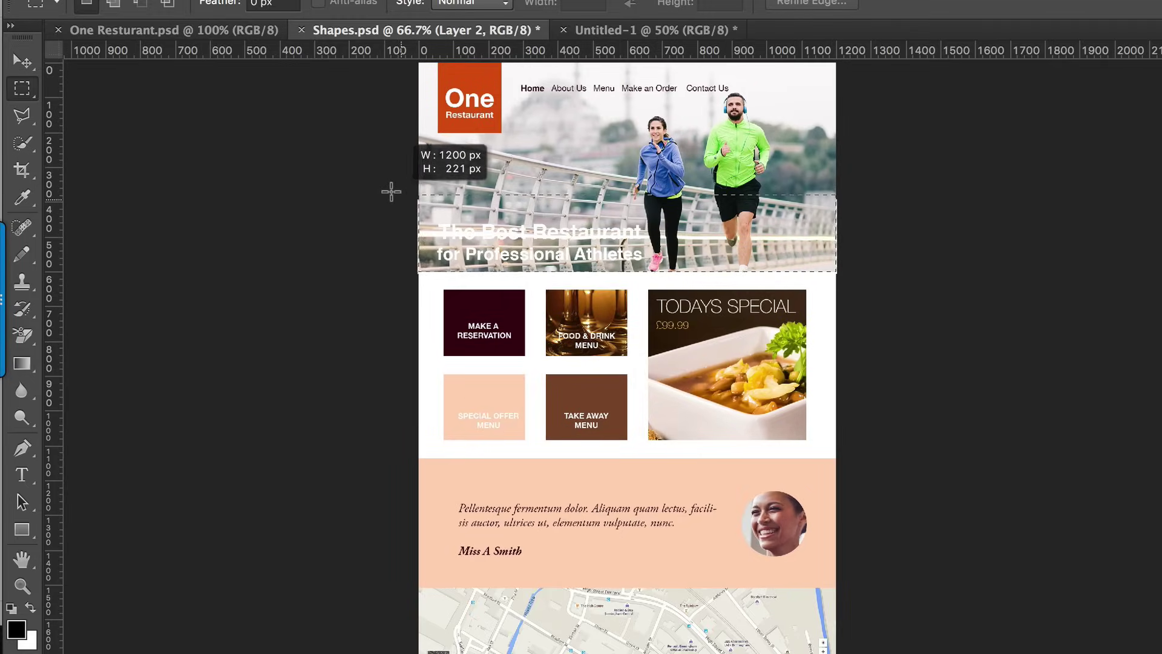
pyautogui.moveTo(391, 191); pyautogui.dragTo(385, 192)
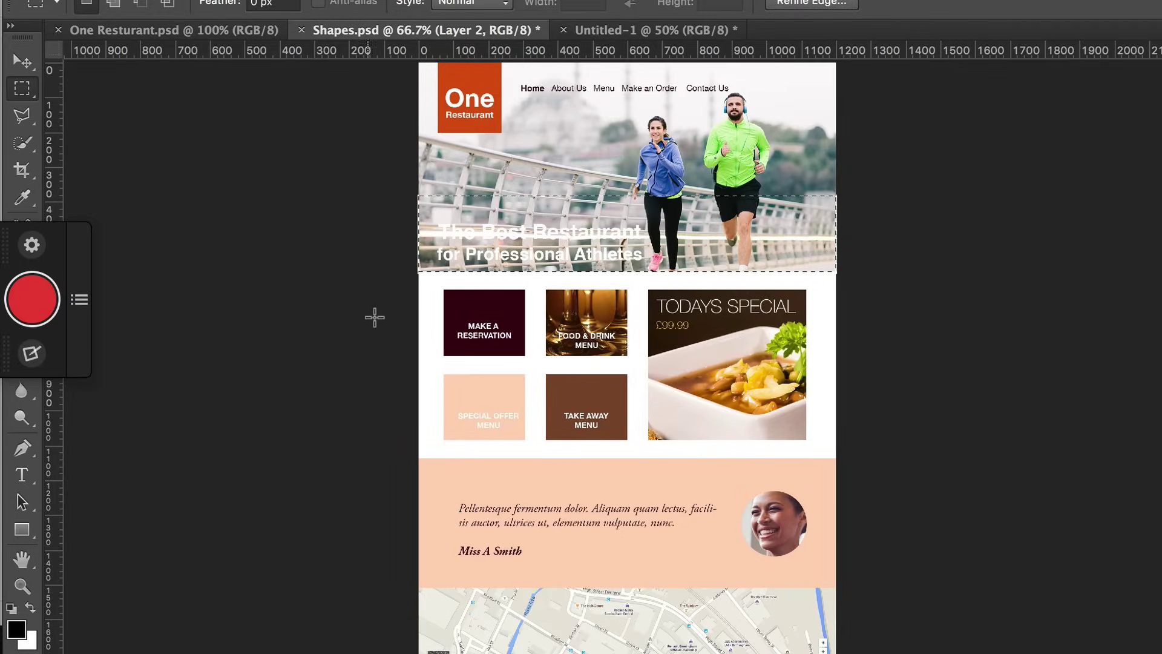
pyautogui.click(23, 364)
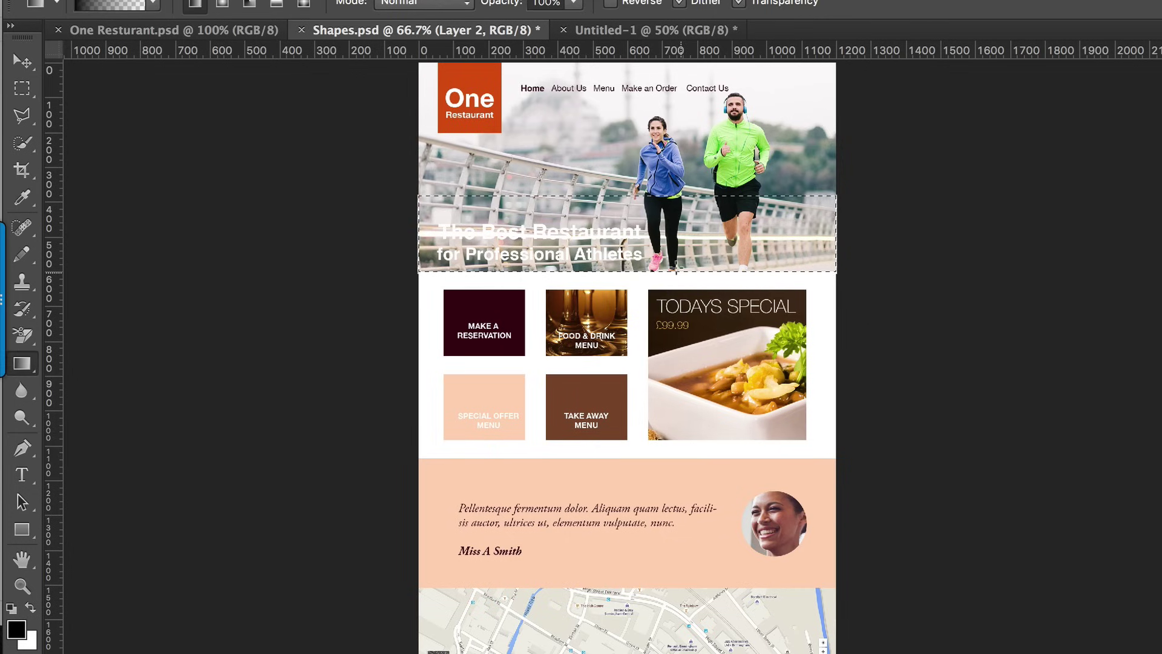
pyautogui.click(152, 1)
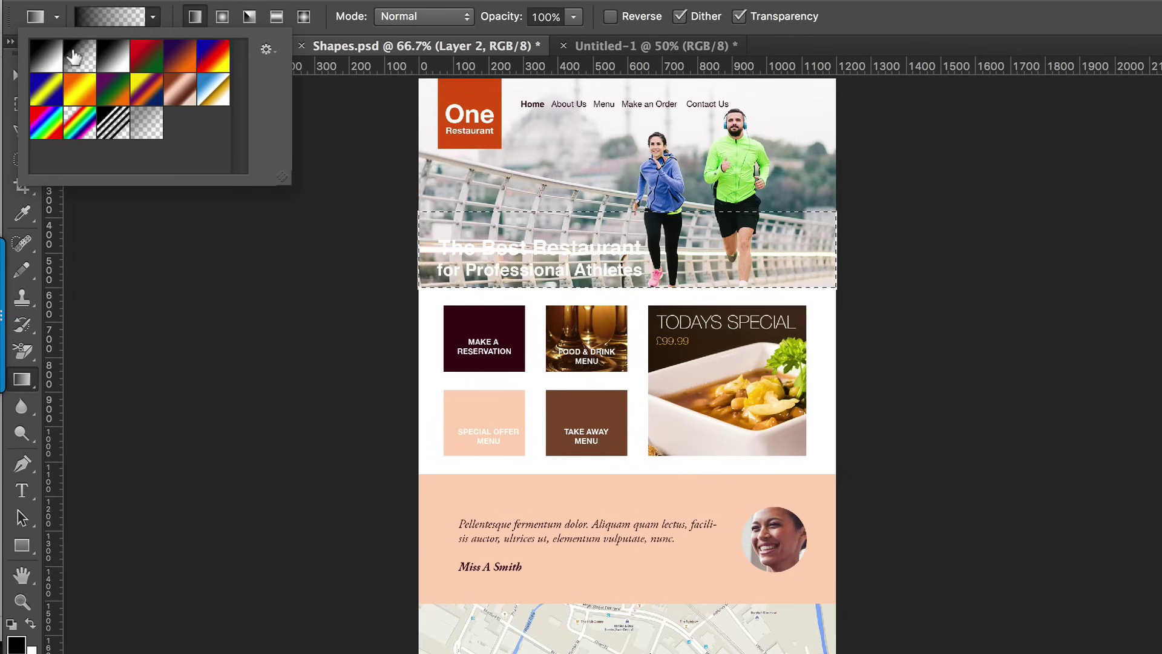
pyautogui.click(741, 285)
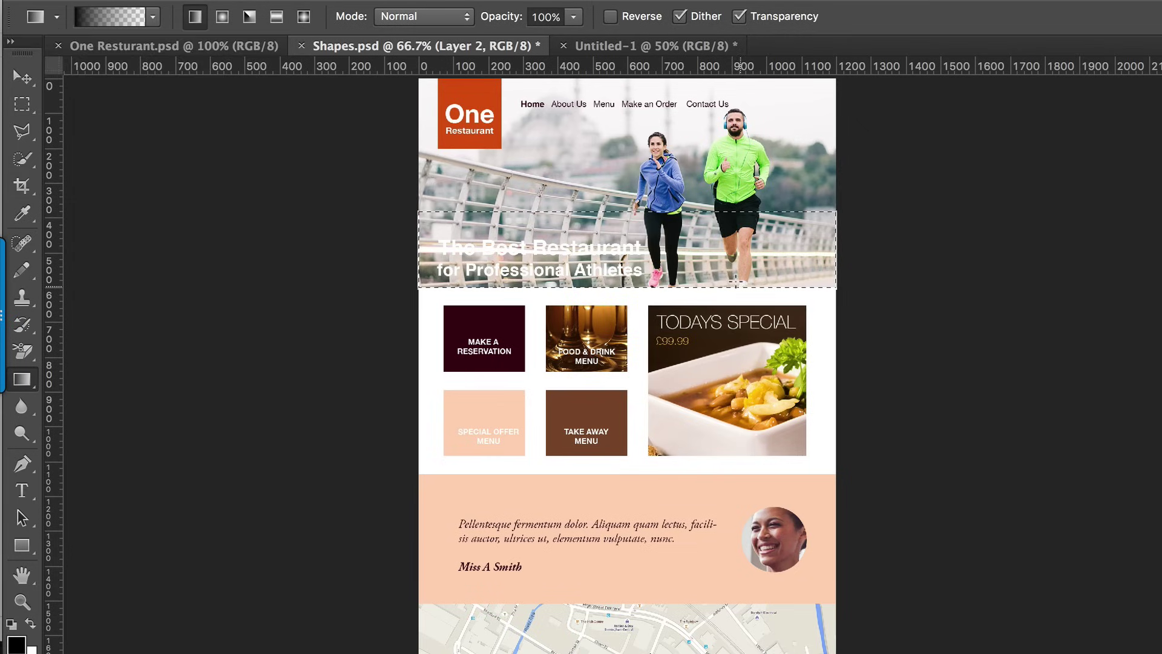
pyautogui.moveTo(739, 210); pyautogui.dragTo(737, 207)
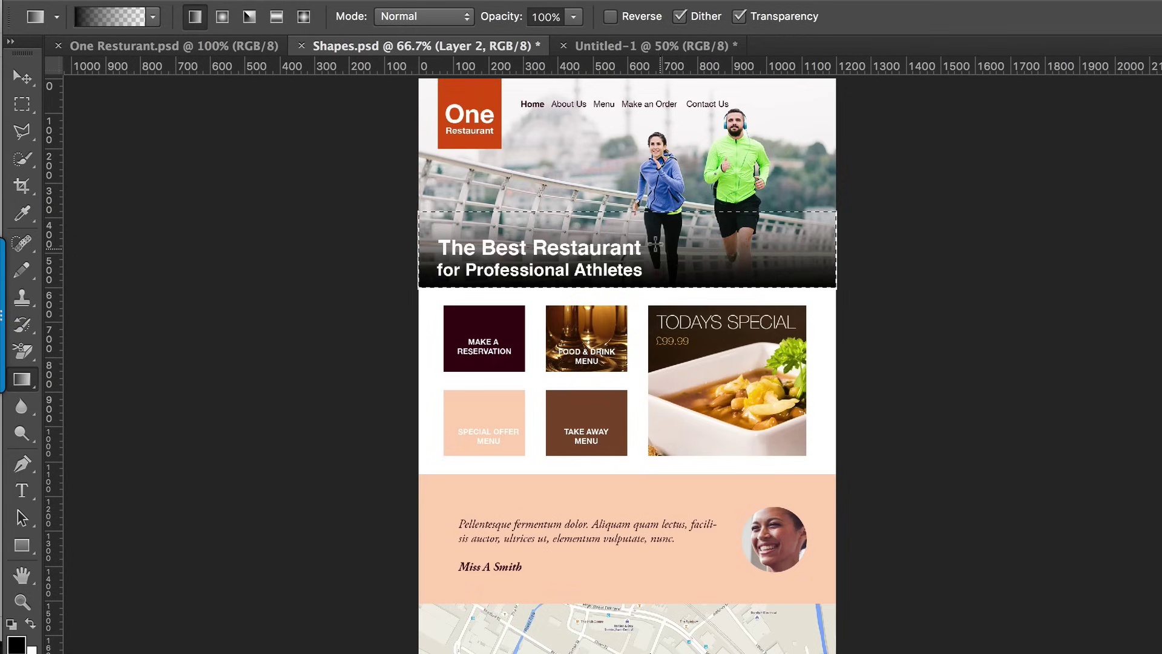
pyautogui.hotkey('ctrl', 'd')
pyautogui.press('v')
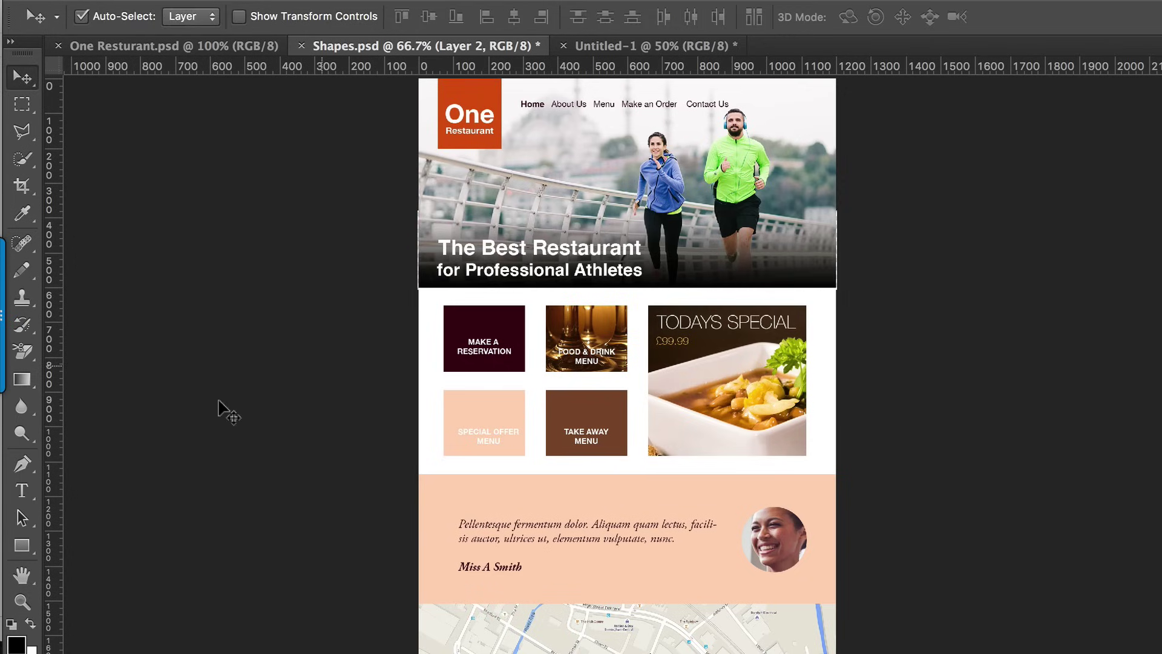
# Step: Delete the word "Best" from the headline and enlarge "The Restaurant" to match the width of the line below
pyautogui.click(22, 491)
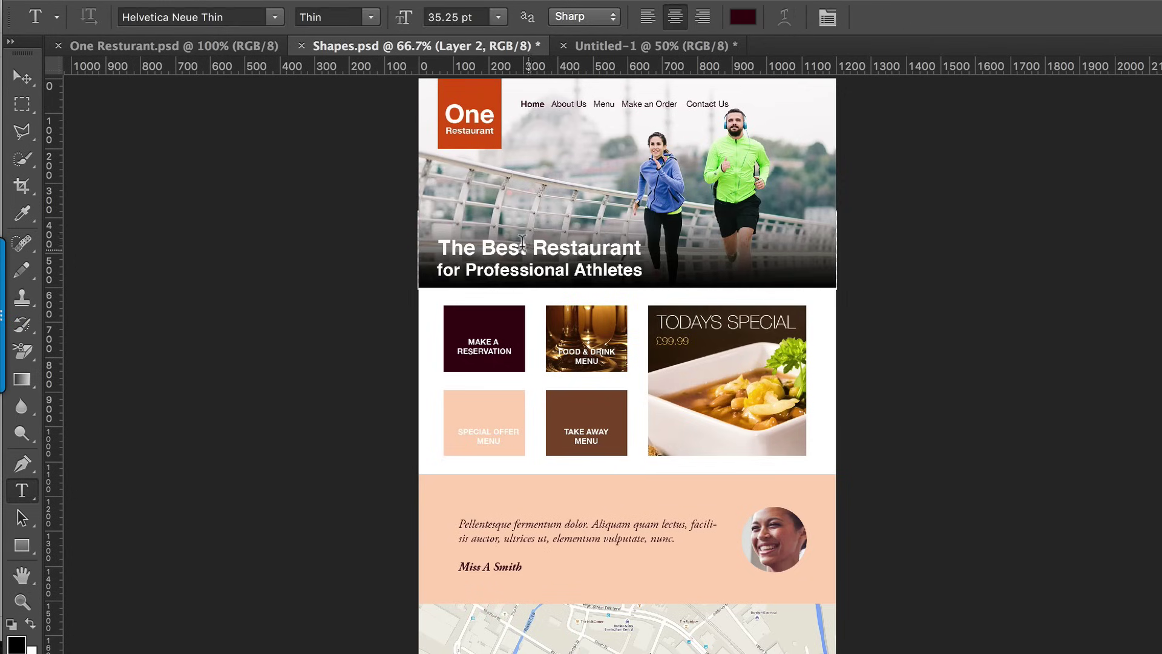
pyautogui.moveTo(528, 240); pyautogui.dragTo(479, 233)
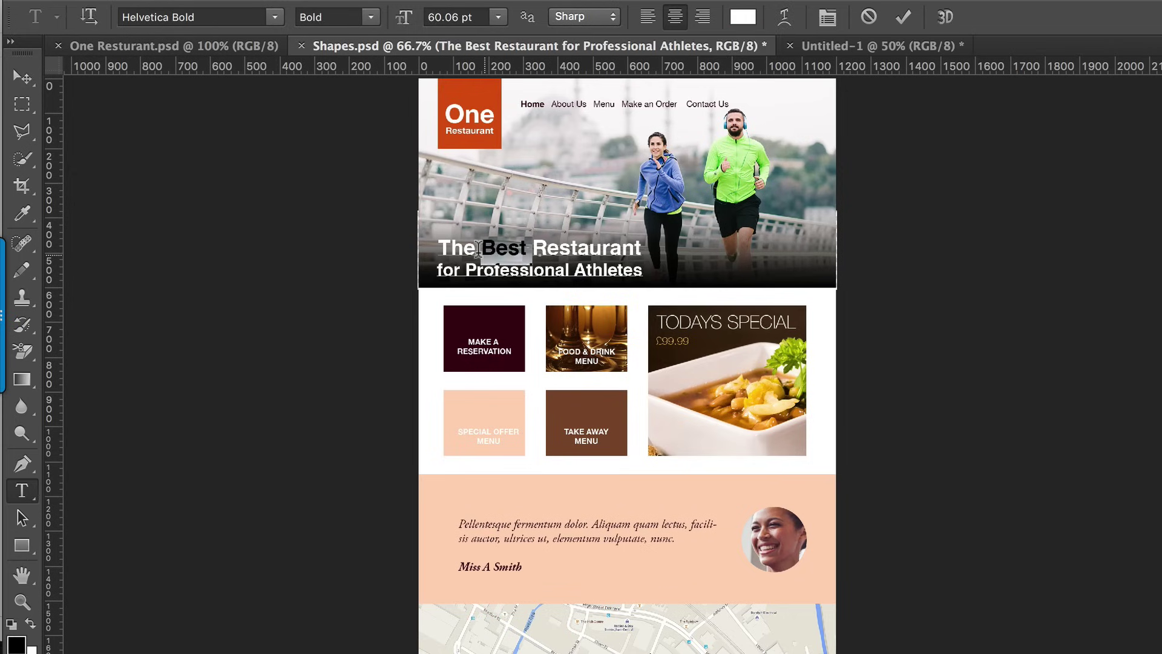
pyautogui.press('BackSpace')
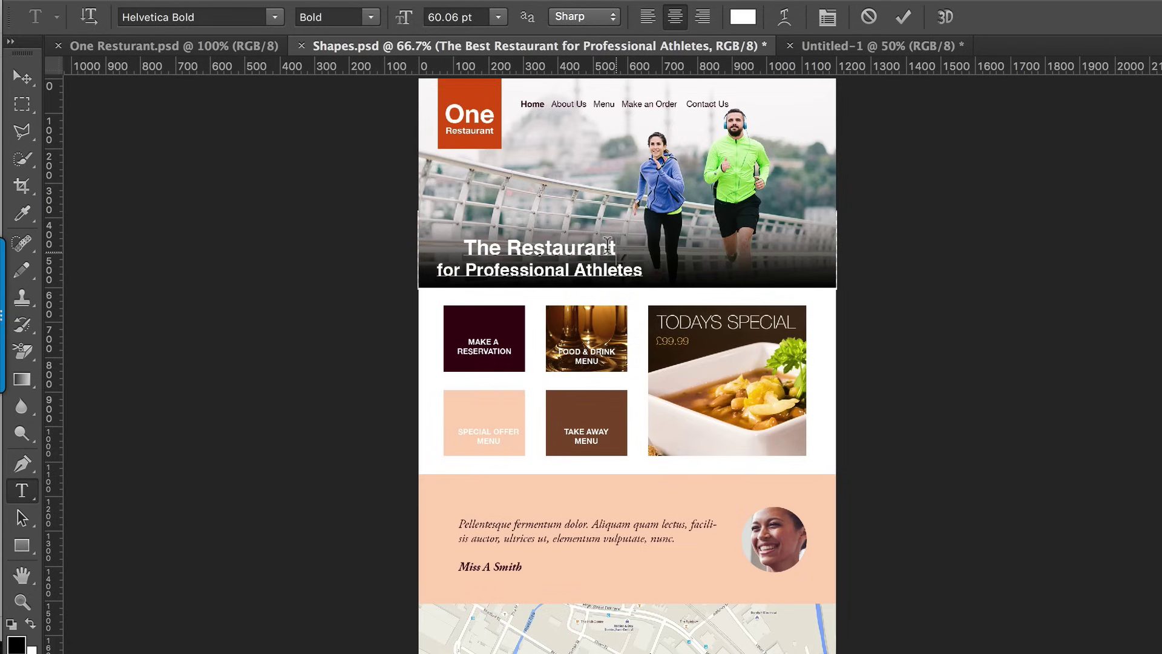
pyautogui.hotkey('shift', 'alt', 'Right')
pyautogui.tripleClick(486, 229)
pyautogui.moveTo(413, 18); pyautogui.dragTo(426, 17)
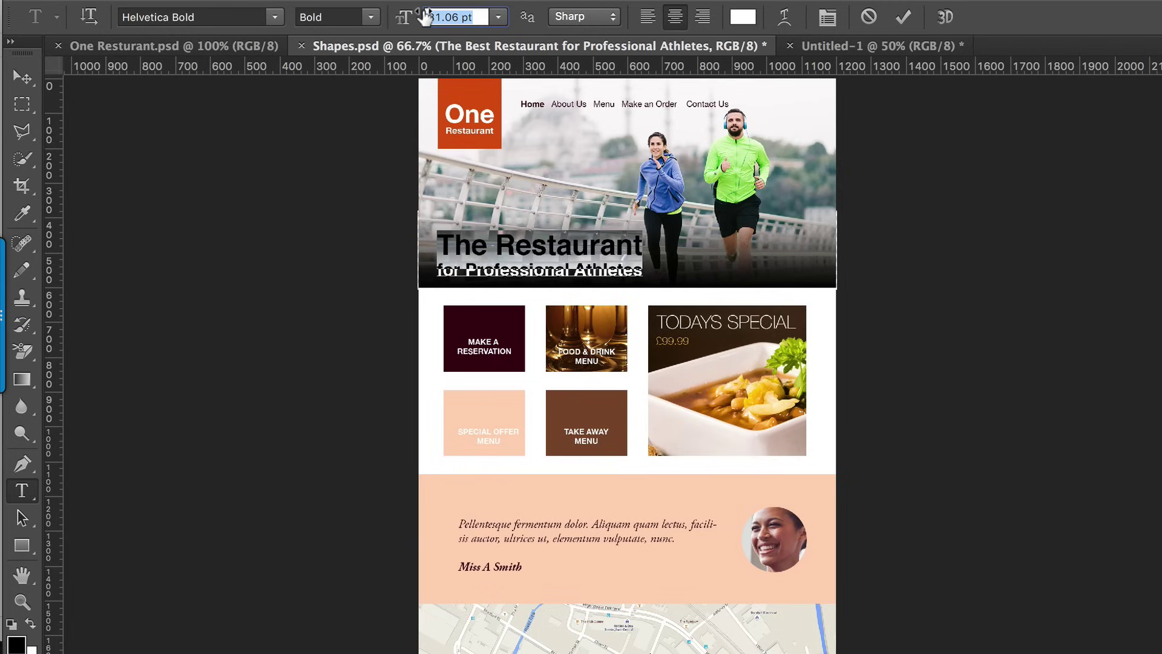
pyautogui.hotkey('ctrl', 'Return')
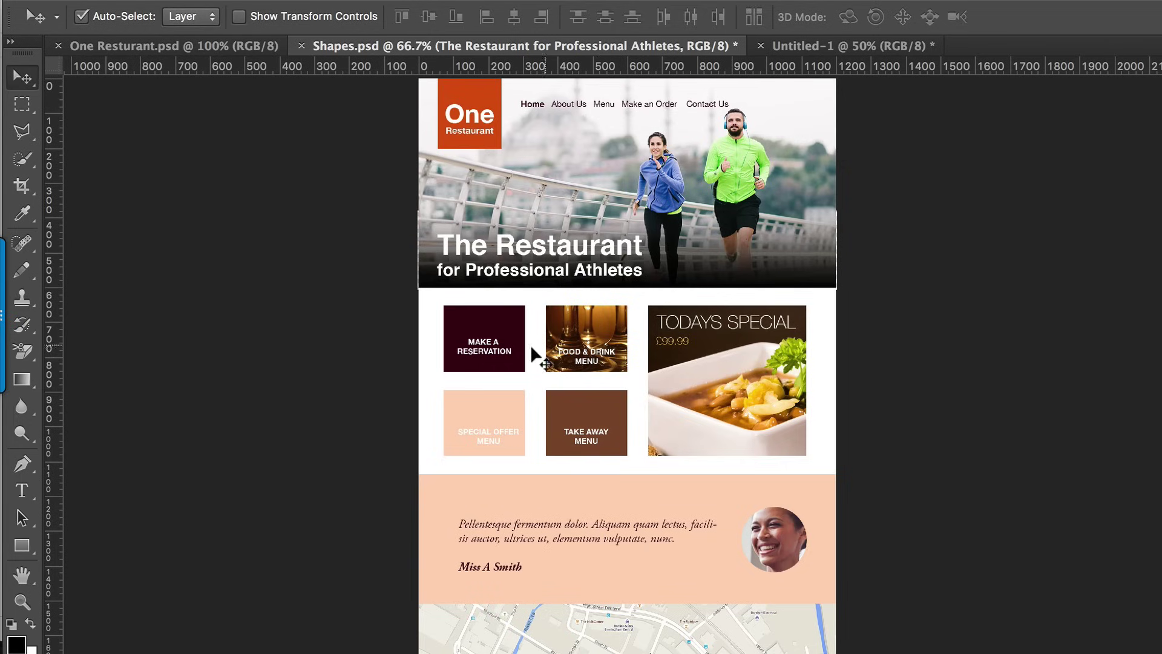
# Step: Set the FOOD & DRINK MENU label's font style to Regular
pyautogui.moveTo(6, 437)
pyautogui.click(596, 351)
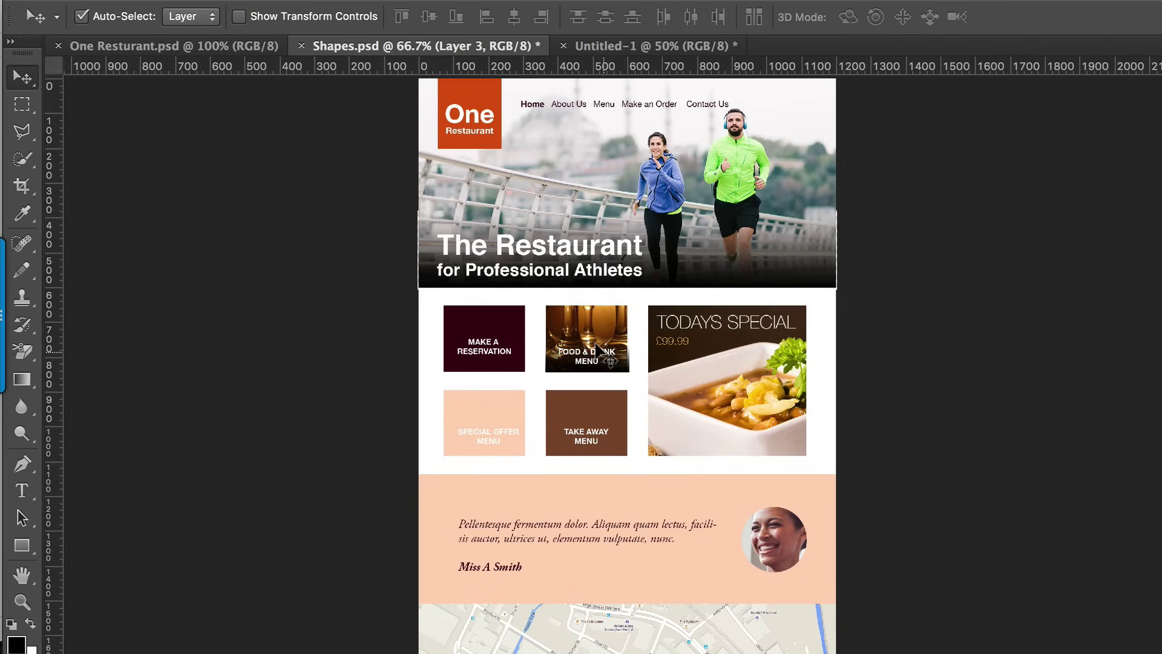
pyautogui.click(598, 352)
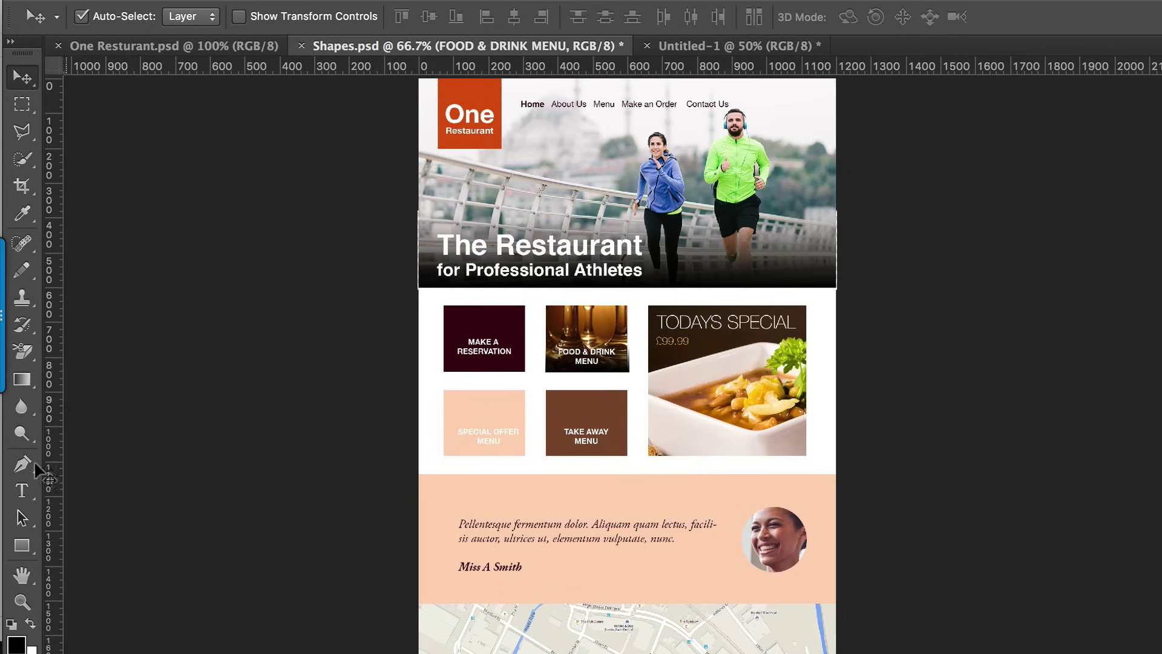
pyautogui.click(24, 495)
pyautogui.click(589, 359)
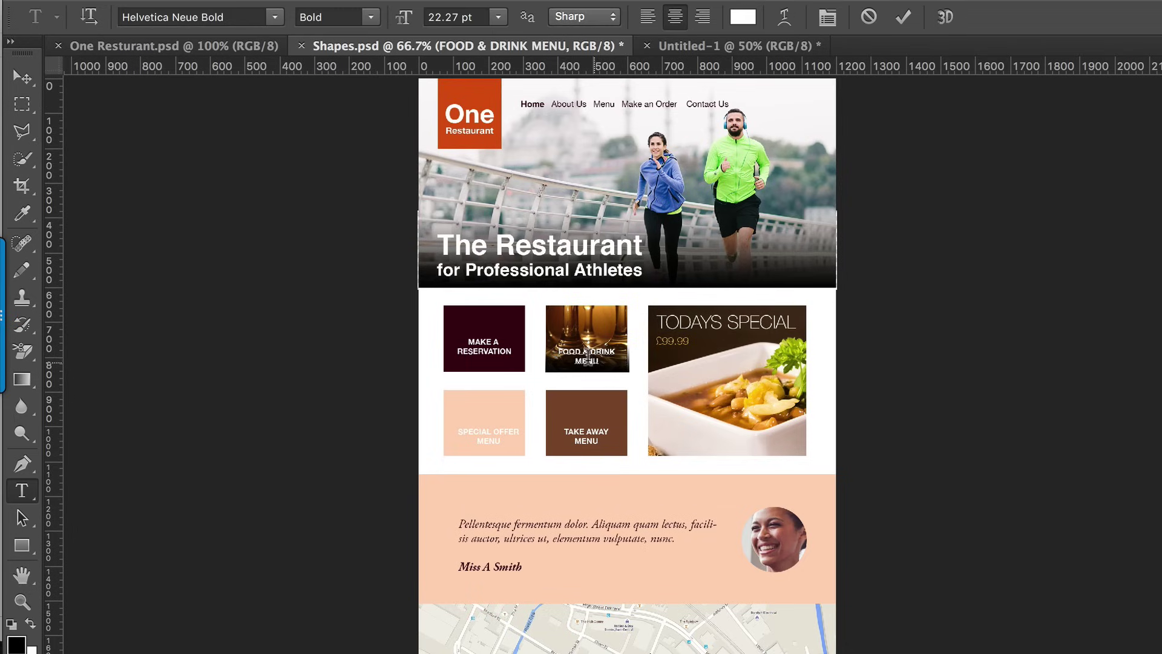
pyautogui.moveTo(594, 362); pyautogui.dragTo(558, 347)
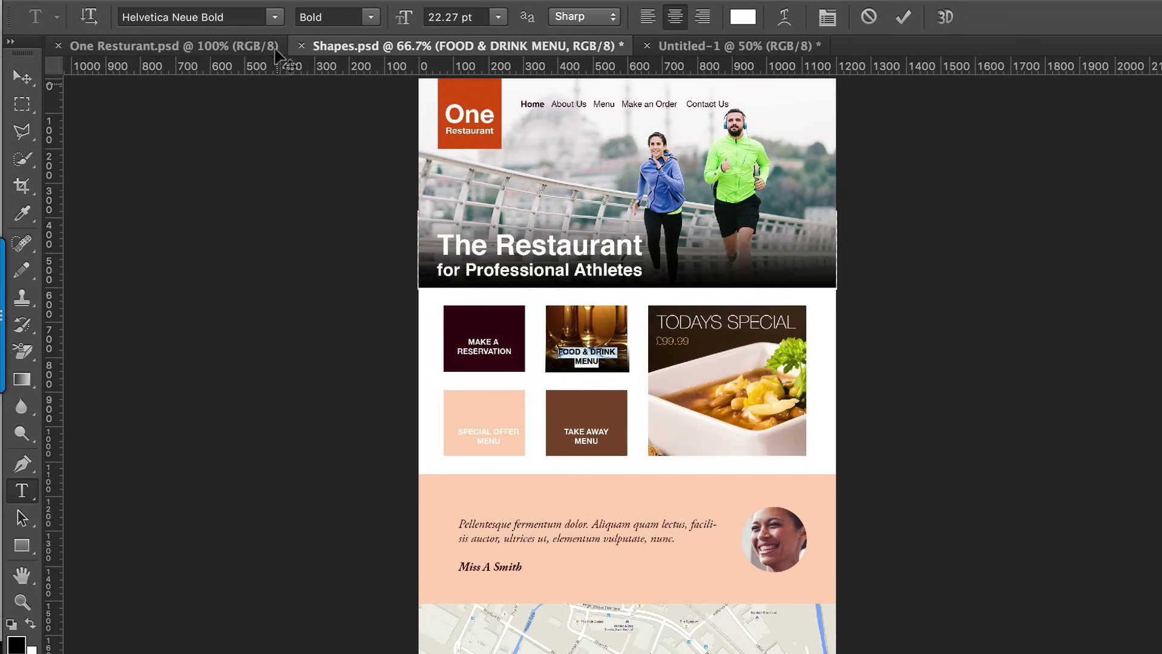
pyautogui.click(372, 18)
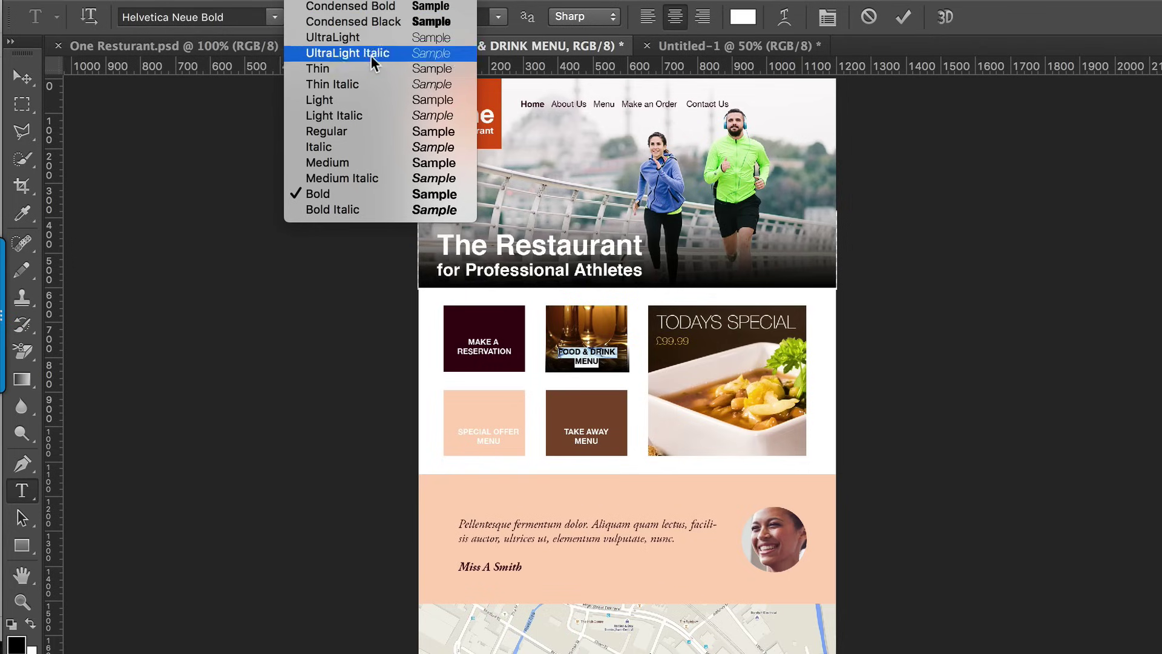
pyautogui.click(355, 130)
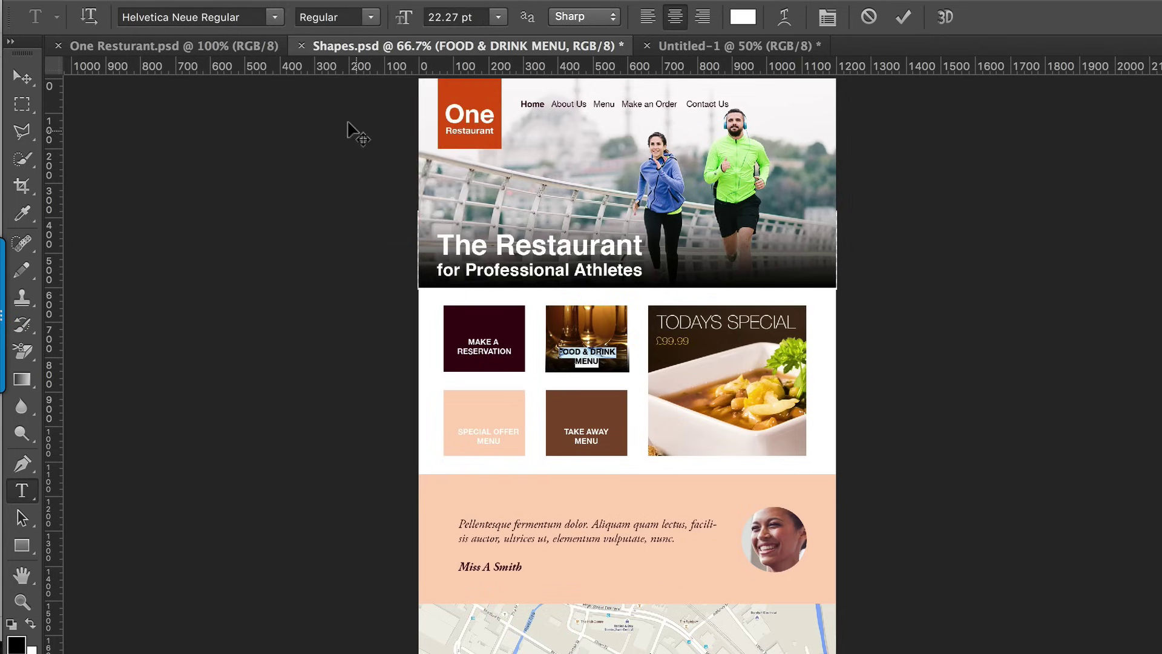
pyautogui.click(22, 76)
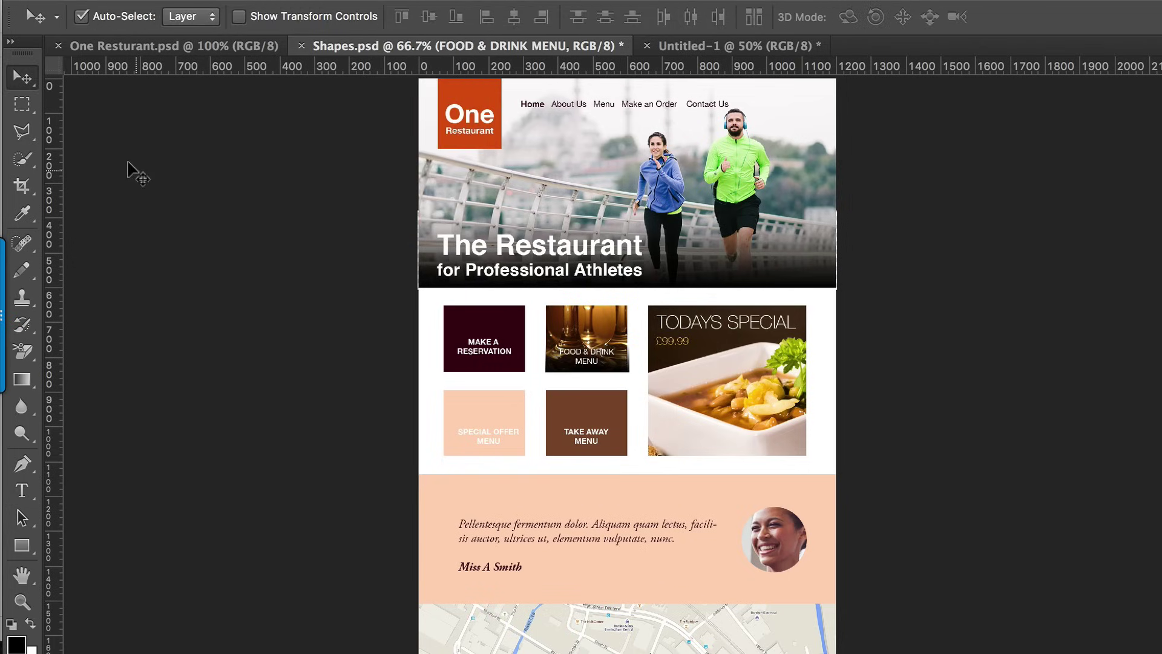
# Step: Toggle the gradient over the FOOD & DRINK MENU photo off and on to compare the box with and without it
pyautogui.click(586, 357)
pyautogui.press('super+1')
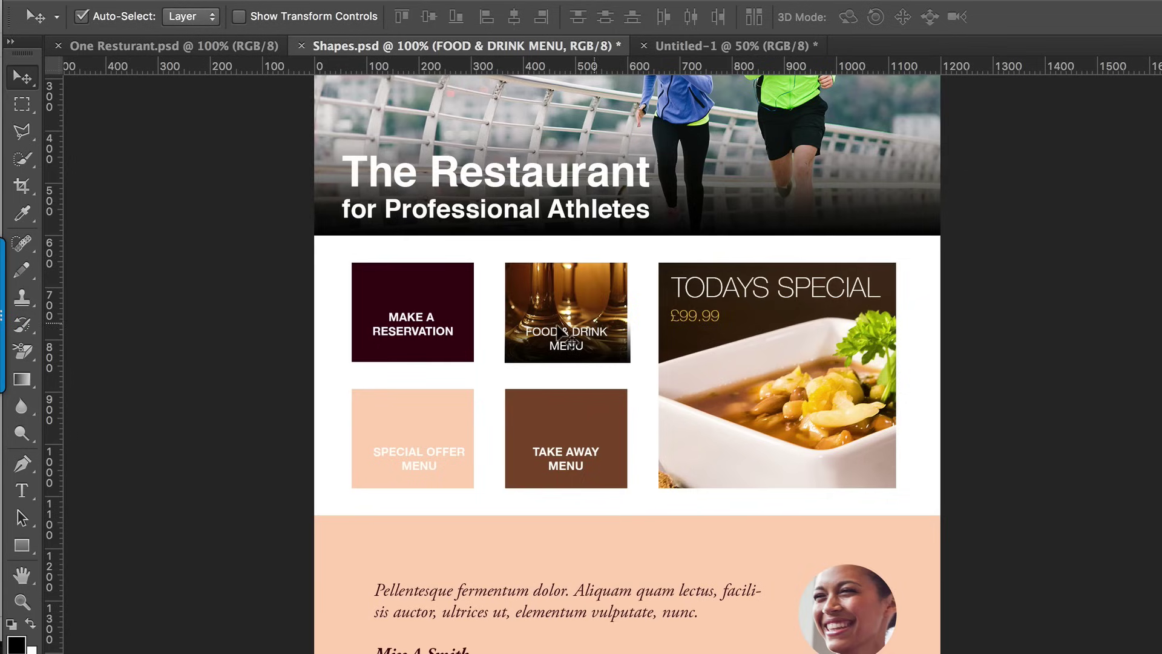
pyautogui.click(611, 351)
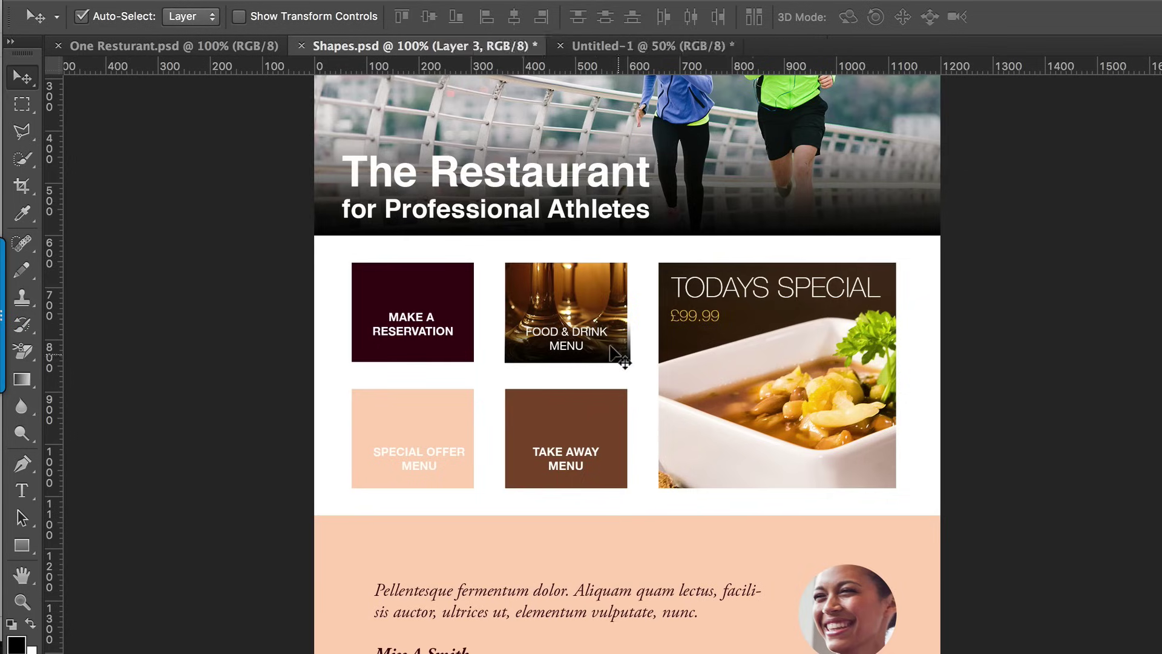
pyautogui.hotkey('ctrl', 'alt', 'g')
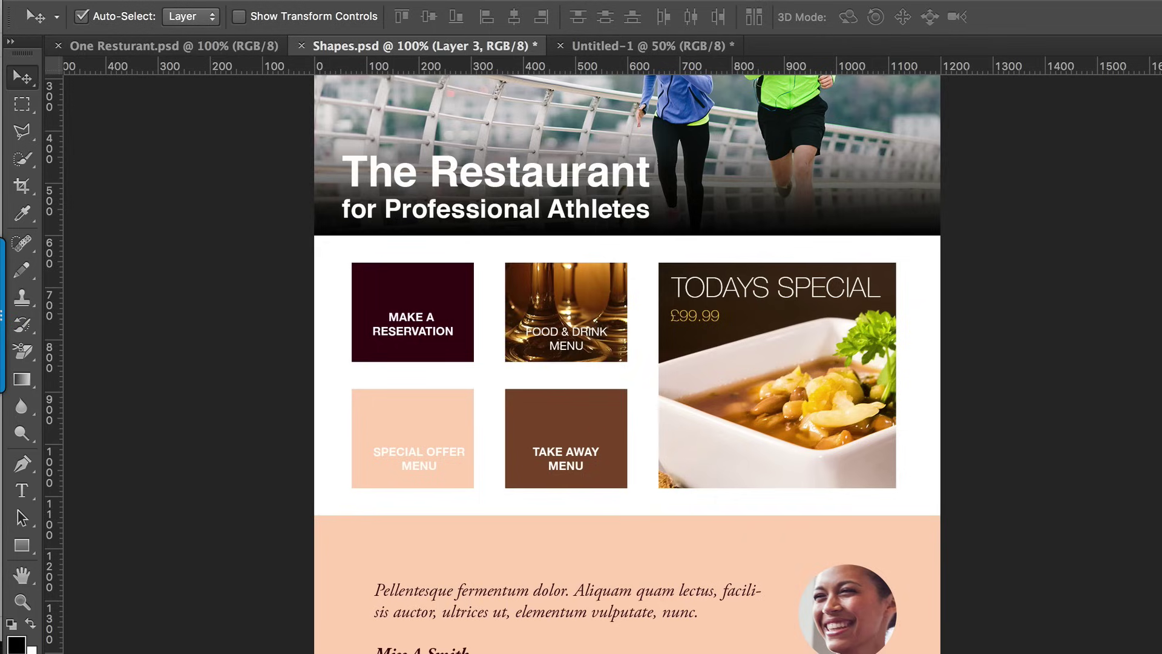
pyautogui.hotkey('ctrl', 'alt', 'g')
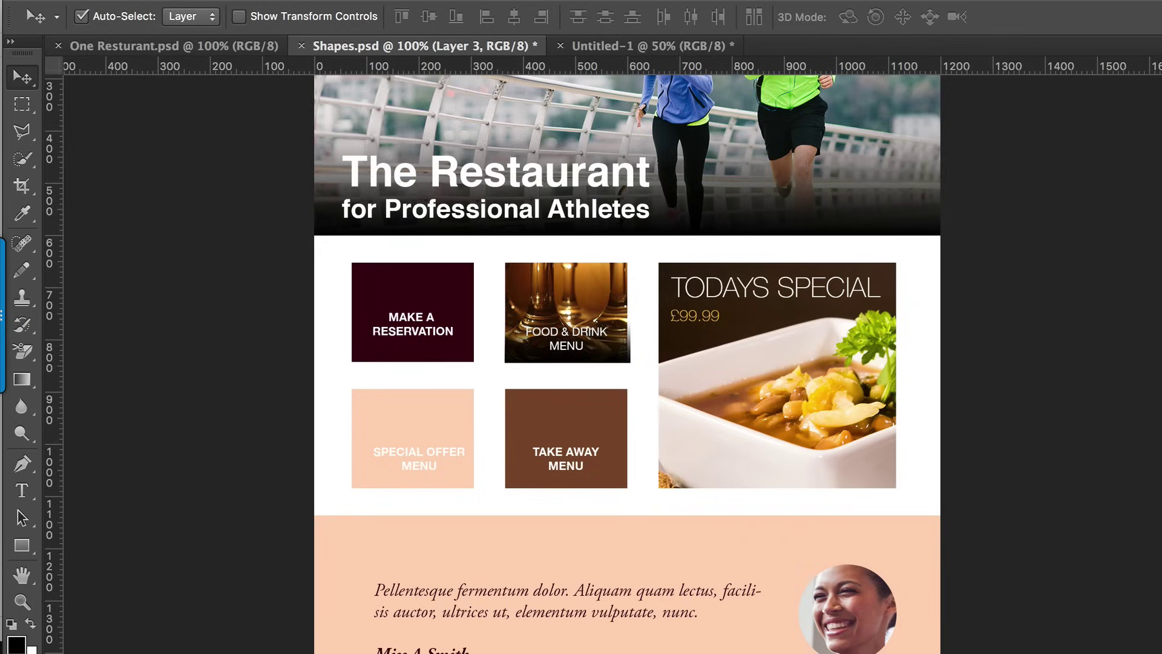
pyautogui.hotkey('ctrl', 'alt', 'g')
pyautogui.hotkey('ctrl', 'alt', 'g')
# Step: Delete the dark gradient layer from the header photo and undo the deletion to compare the headline's legibility
pyautogui.click(888, 113)
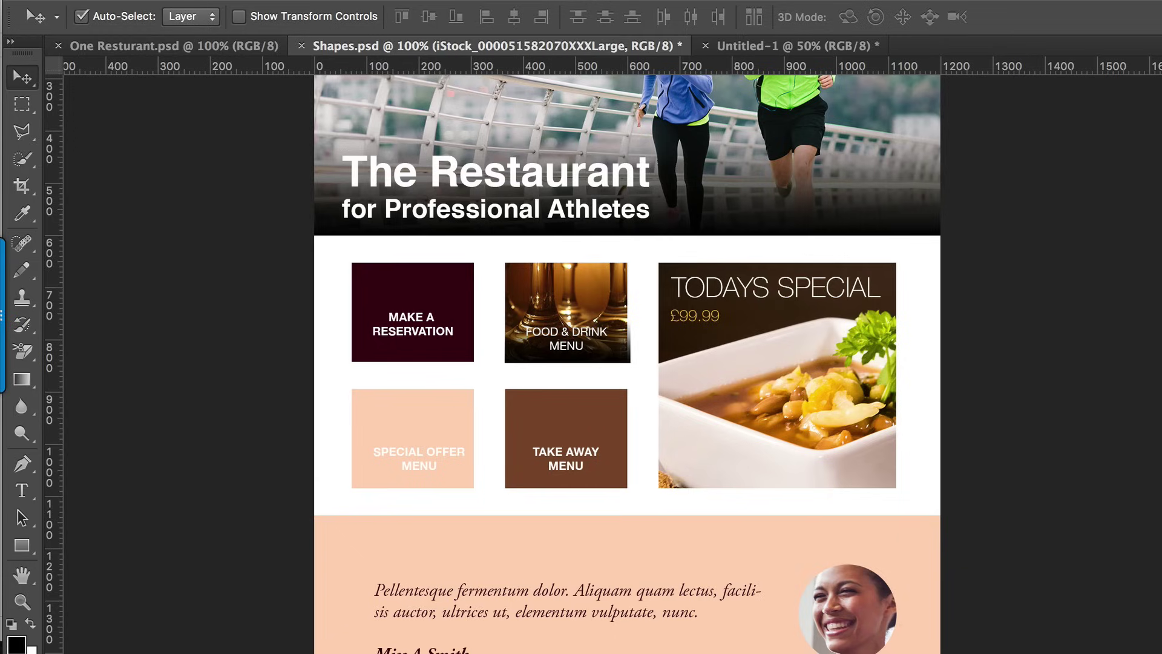
pyautogui.click(869, 218)
pyautogui.press('Delete')
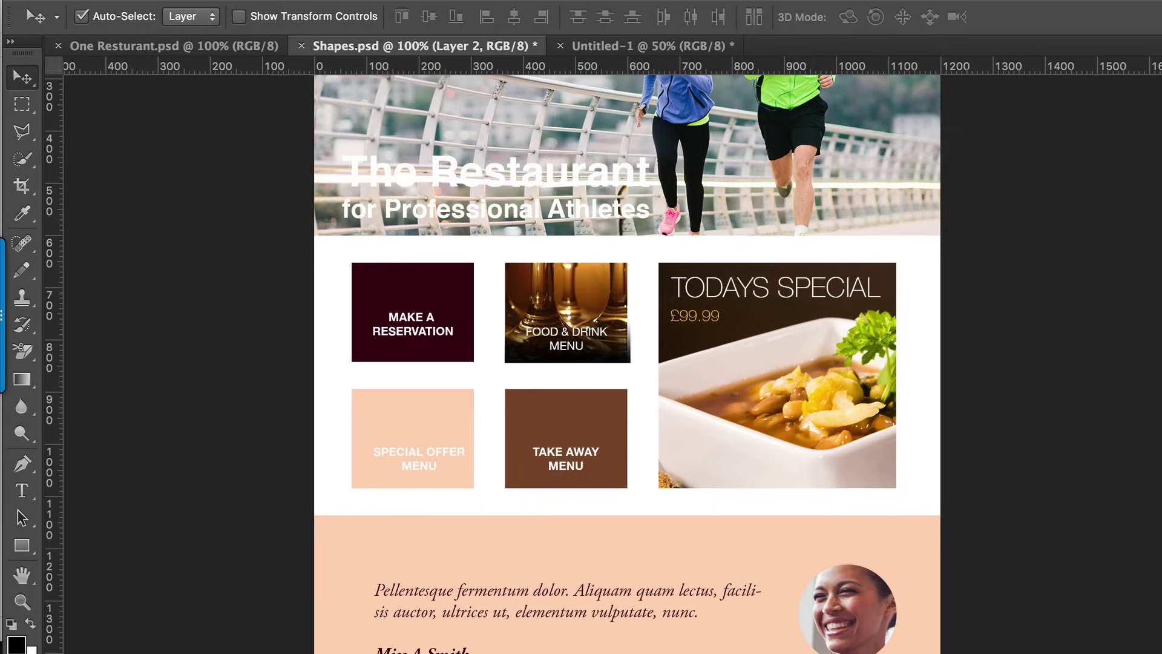
pyautogui.hotkey('ctrl', 'z')
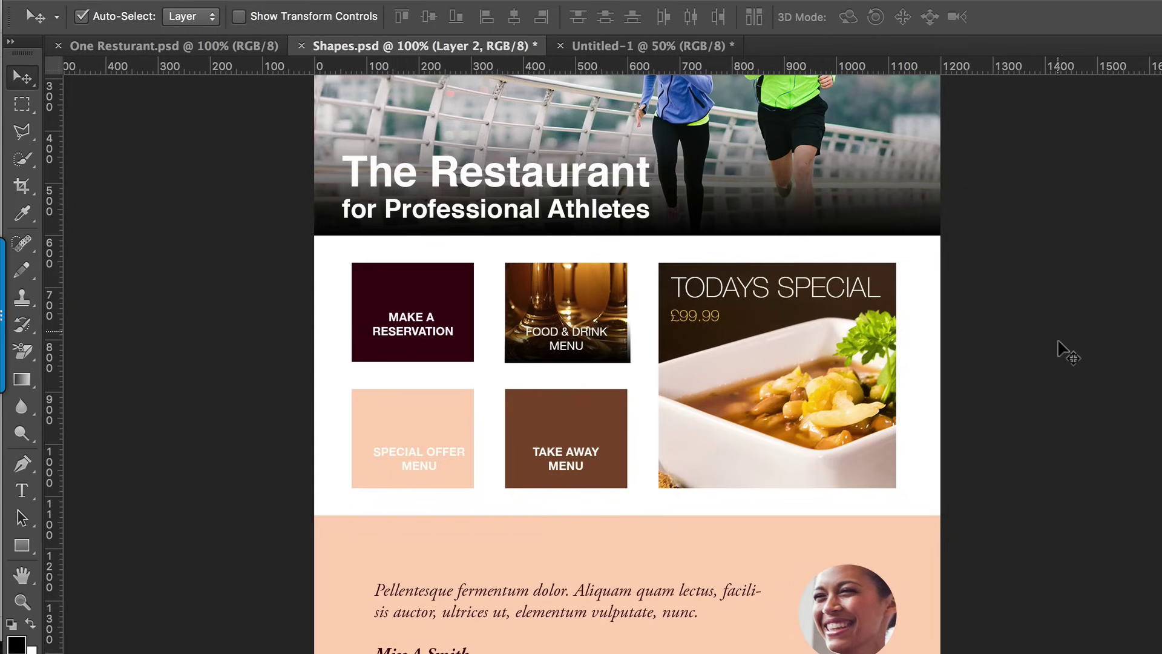
# Step: Review the page in Shapes.psd from the header down to the testimonial and map
pyautogui.scroll(3, 1077, 357)
pyautogui.scroll(3, 1086, 366)
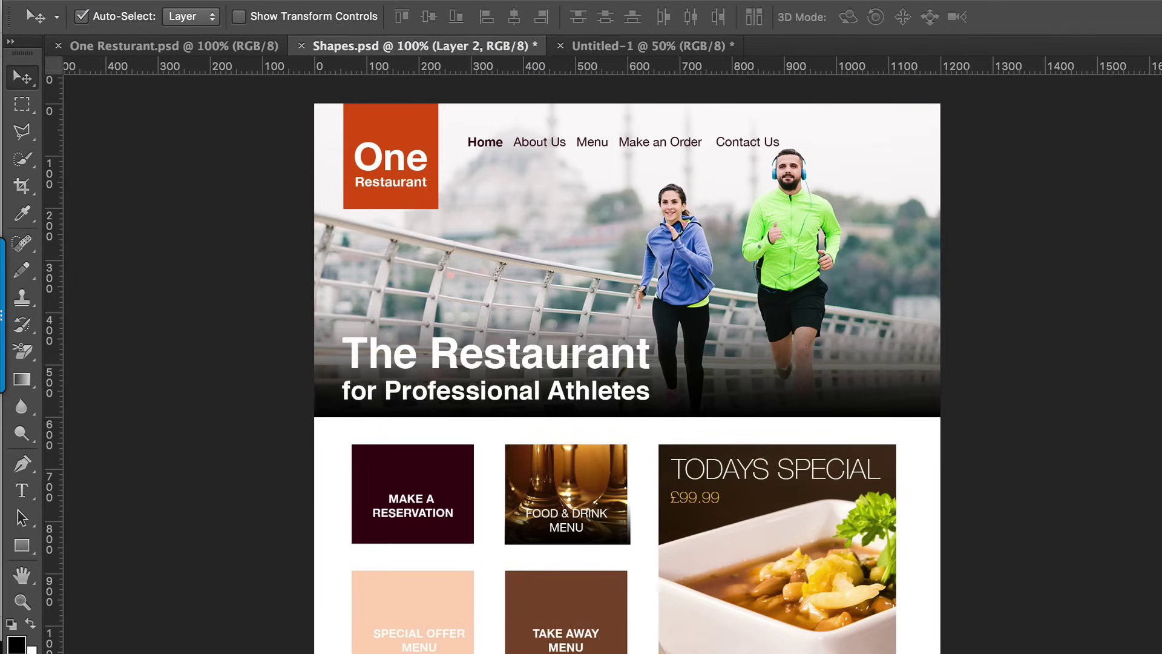
pyautogui.scroll(-1, 1099, 411)
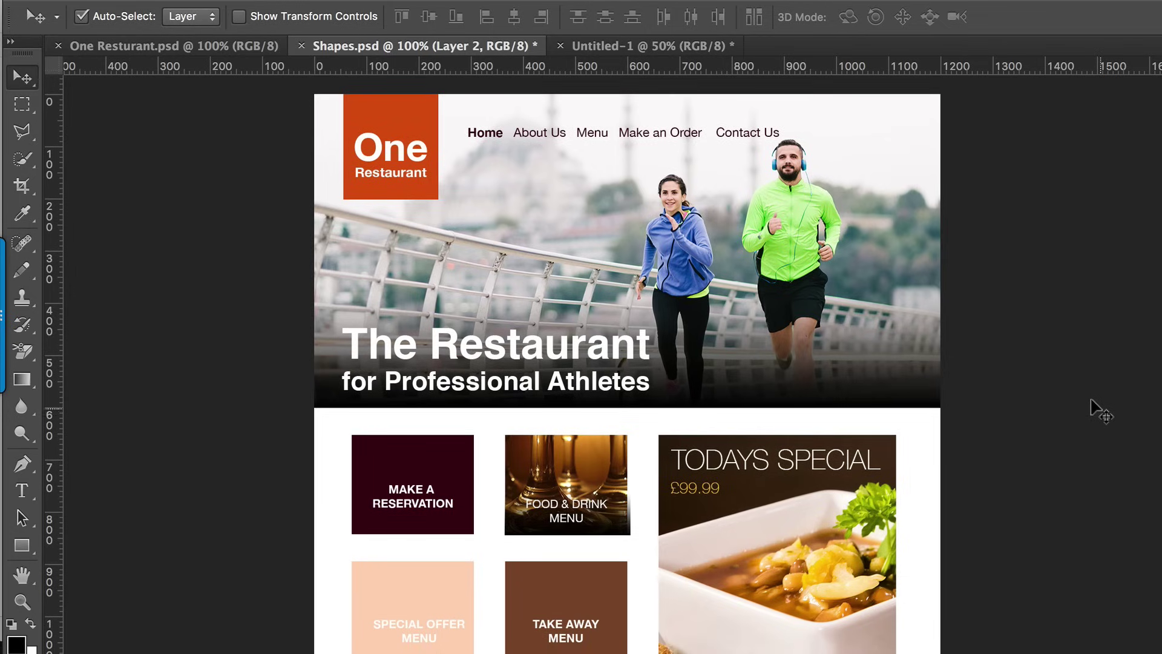
pyautogui.scroll(-4, 1099, 387)
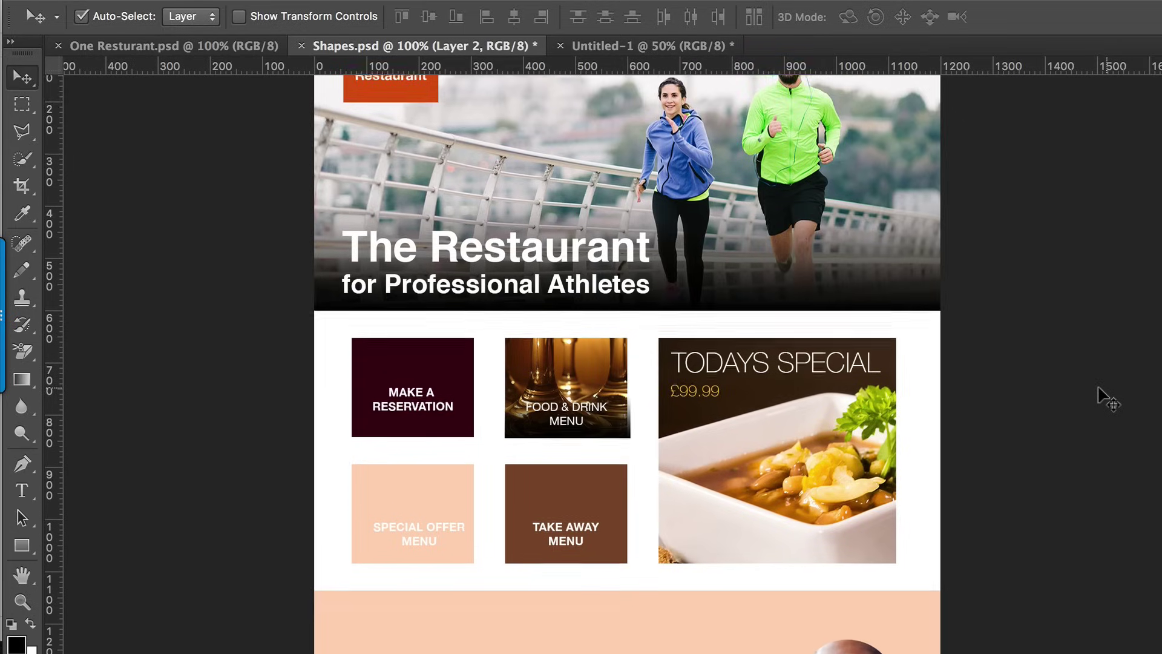
pyautogui.scroll(-9, 1098, 388)
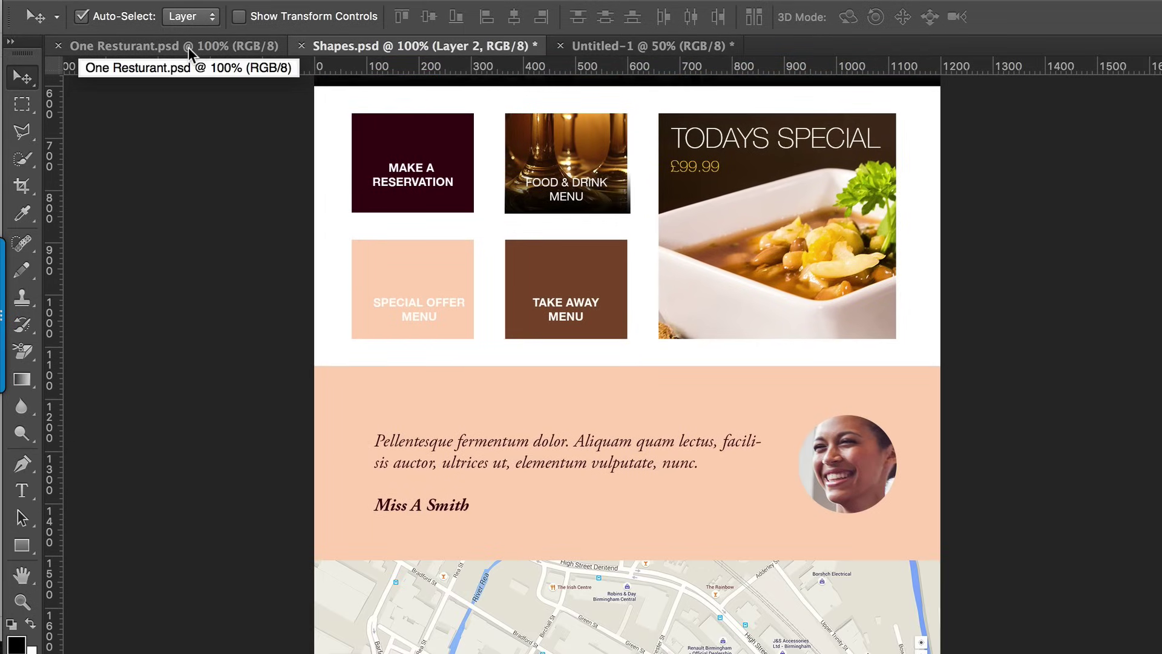
# Step: Switch to One Resturant.psd and examine its layout from header to footer, including the box photos, text styling and portrait
pyautogui.click(237, 49)
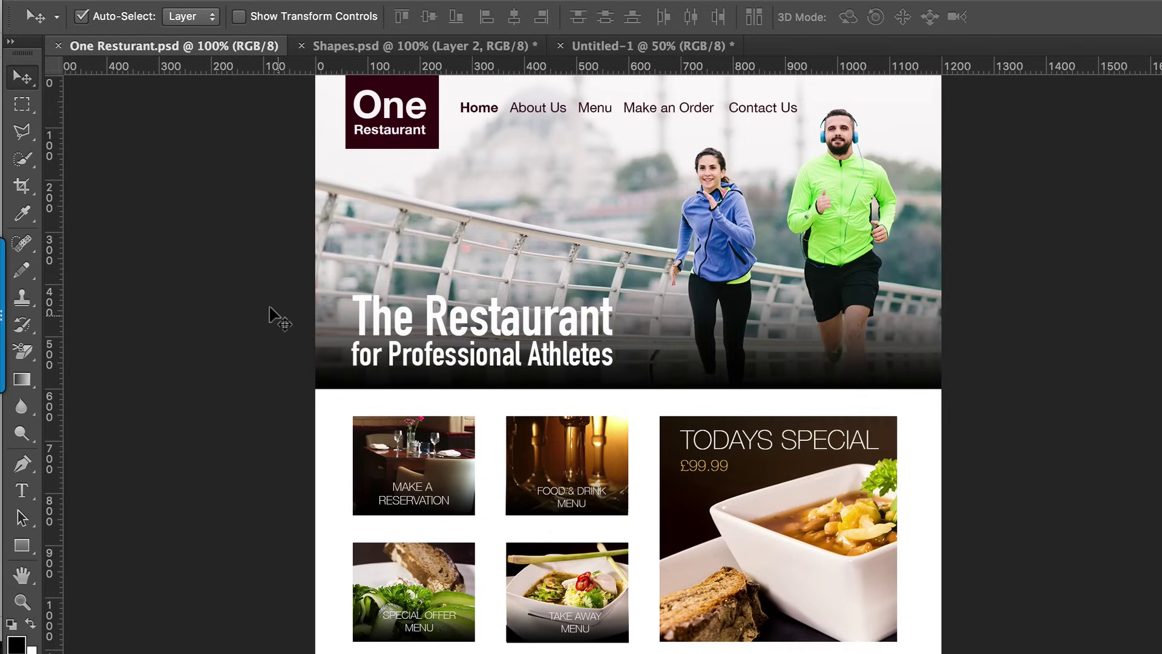
pyautogui.scroll(2, 274, 348)
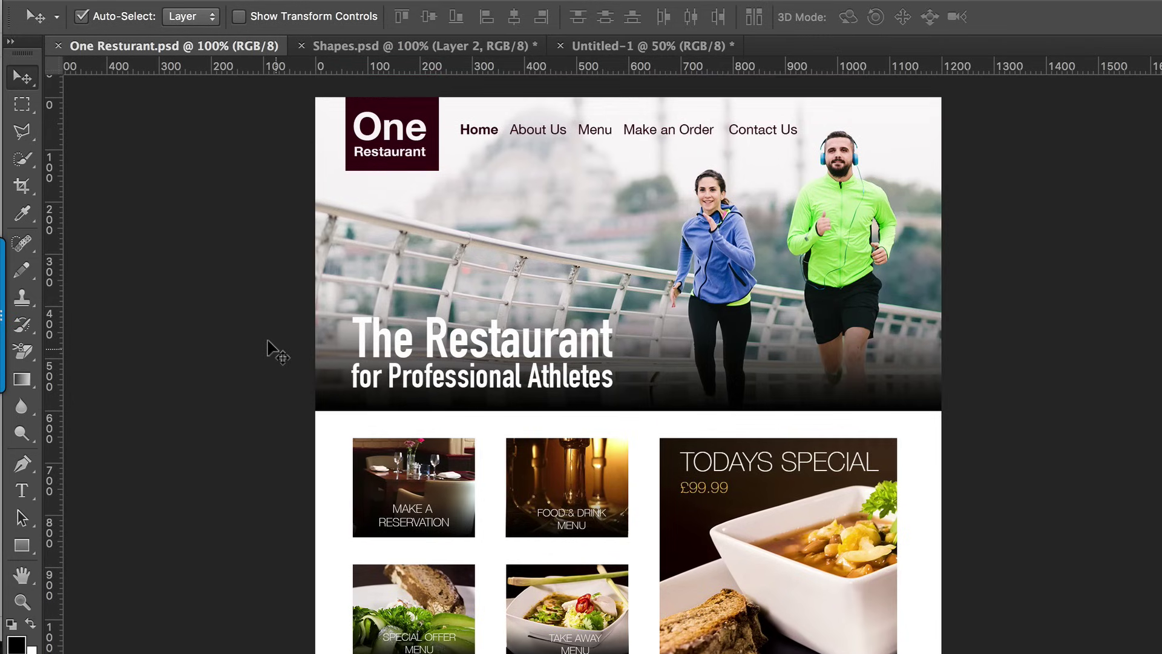
pyautogui.scroll(-2, 273, 348)
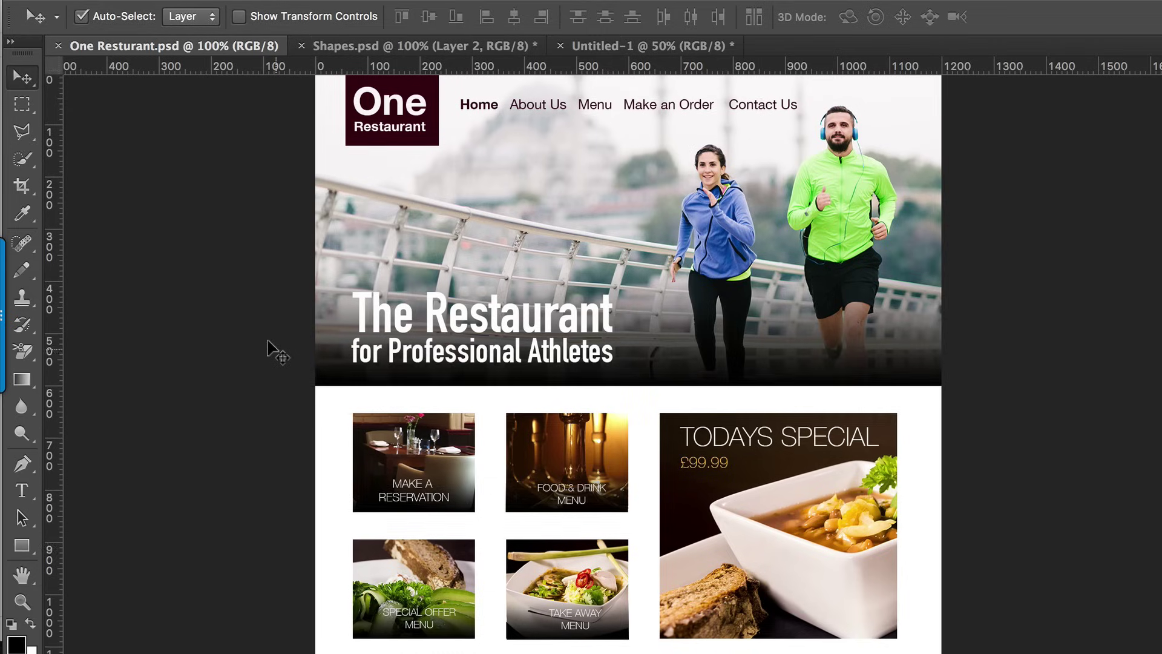
pyautogui.scroll(-6, 273, 348)
pyautogui.scroll(-20, 273, 348)
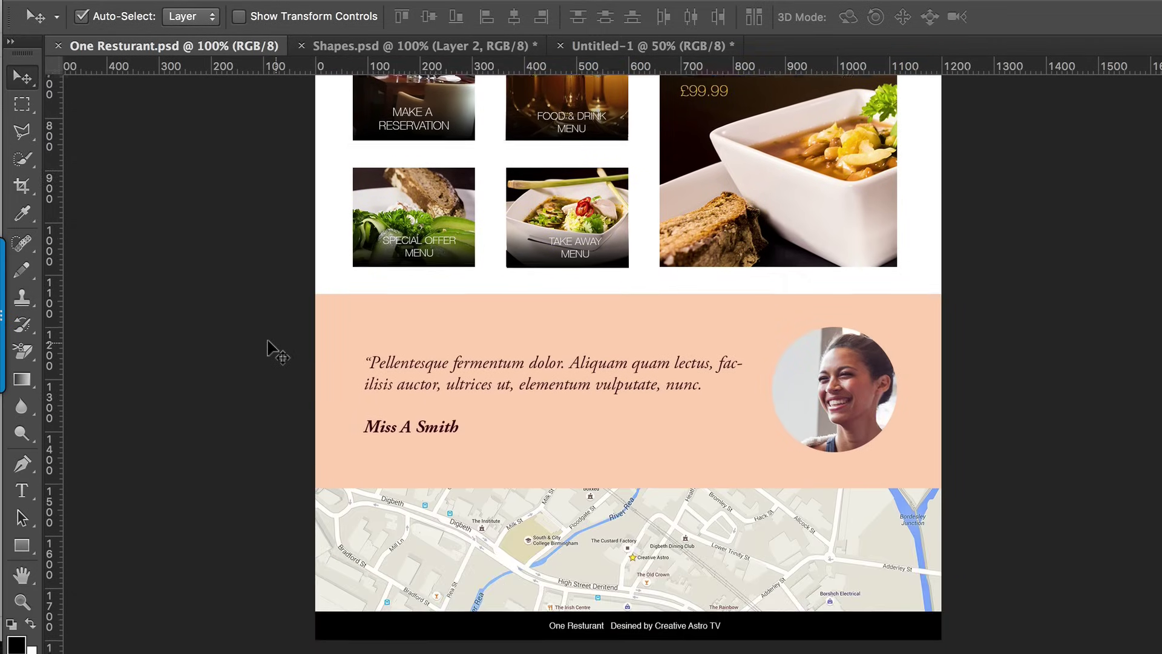
pyautogui.scroll(-3, 274, 349)
pyautogui.scroll(3, 273, 348)
pyautogui.scroll(12, 269, 342)
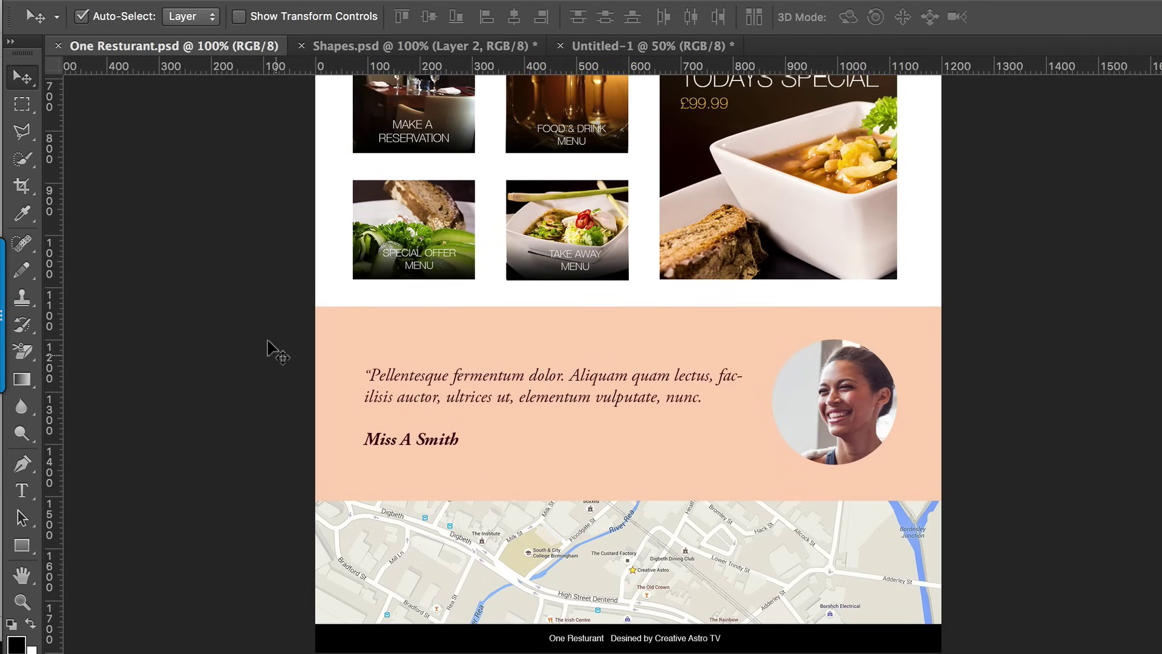
pyautogui.scroll(8, 270, 346)
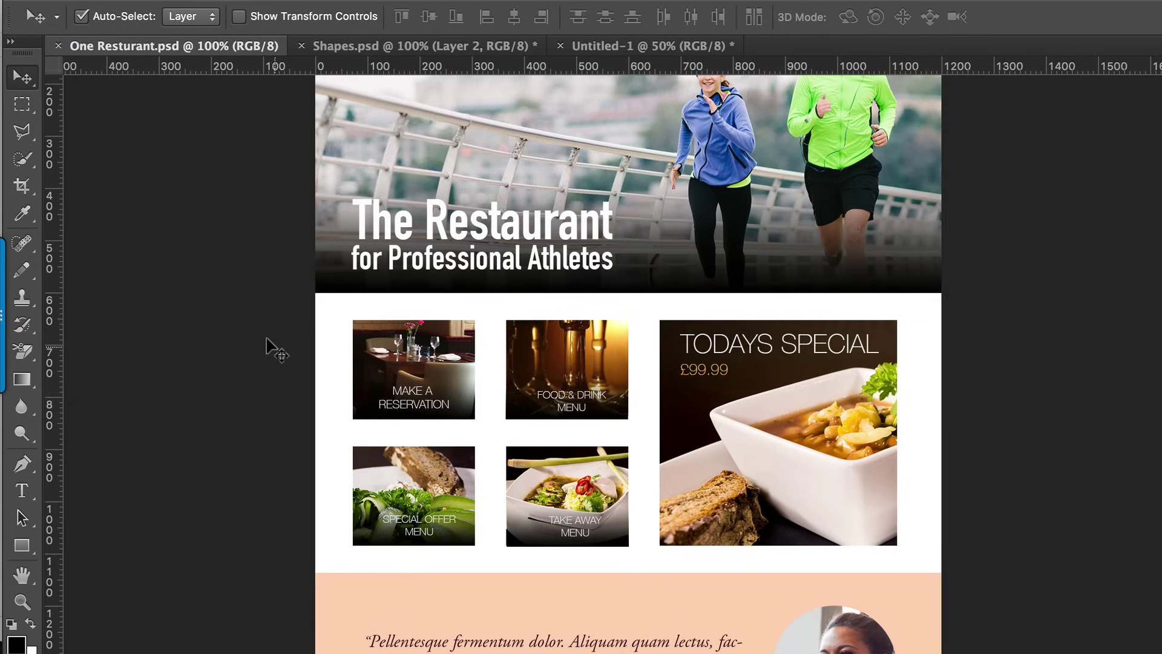
pyautogui.scroll(7, 270, 346)
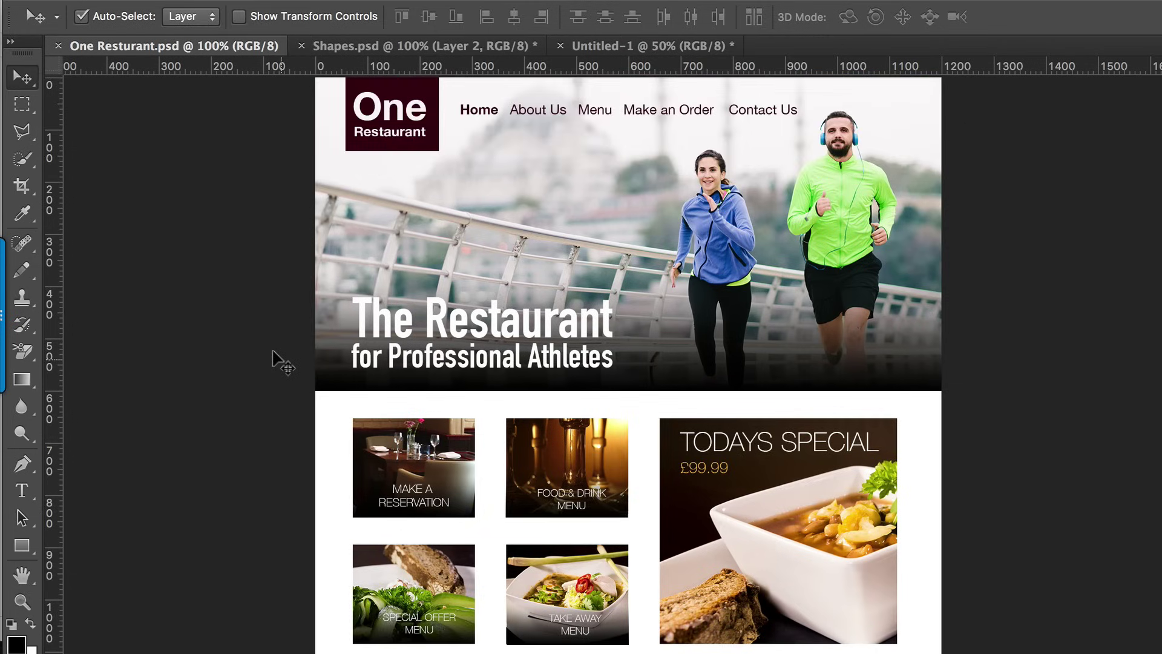